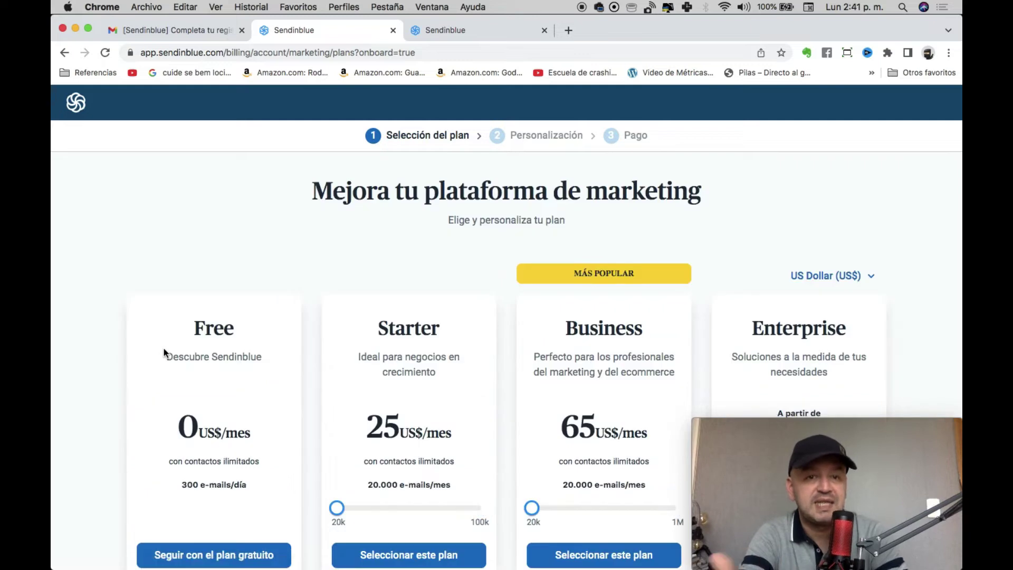
# Choose 'Seguir con el plan gratuito' to keep the Free plan.
pyautogui.scroll(-3, 600, 209)
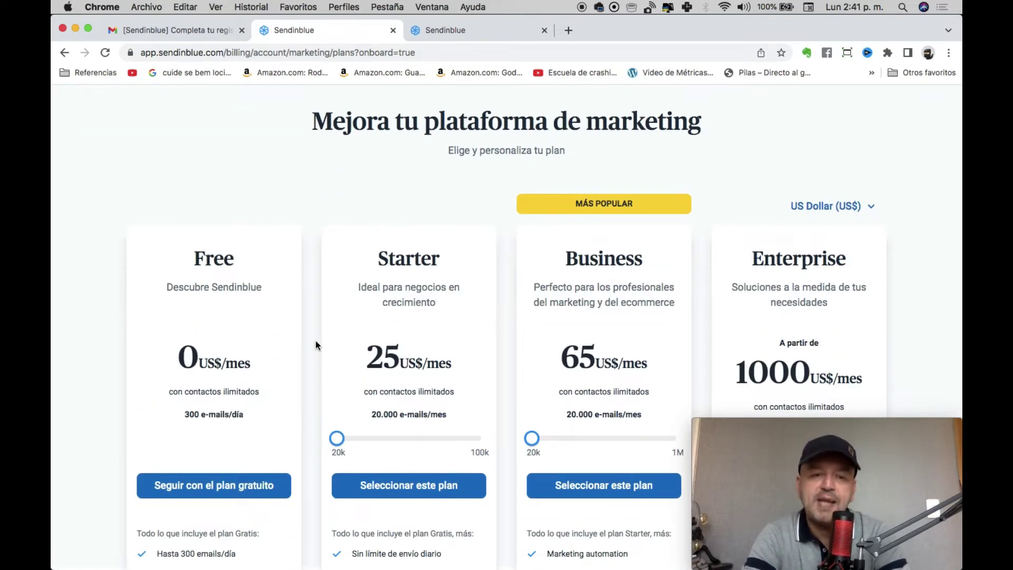
pyautogui.scroll(-5, 249, 338)
pyautogui.click(193, 371)
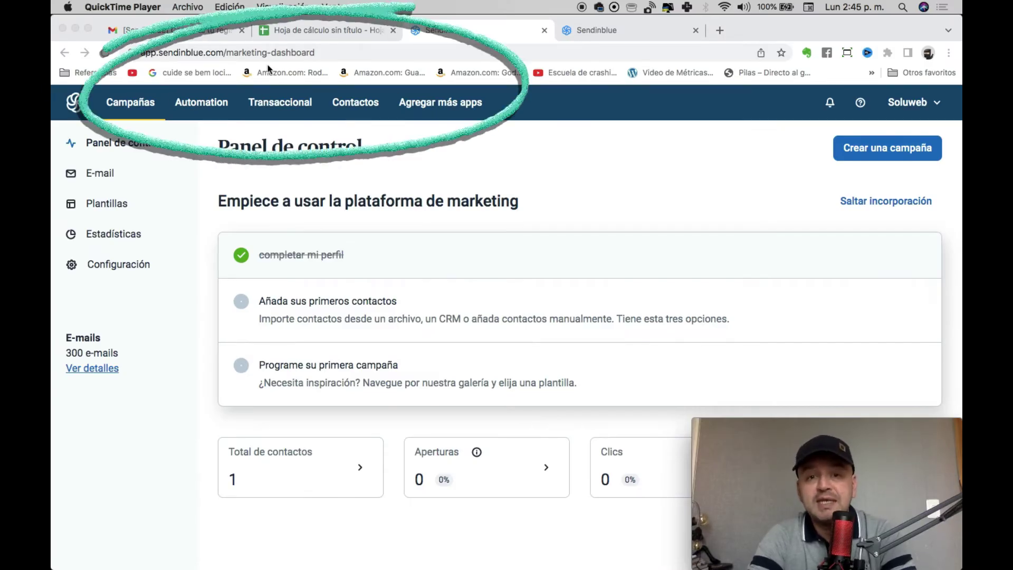
# Open 'Agregar más apps' and switch on the Campañas SMS app.
pyautogui.click(438, 102)
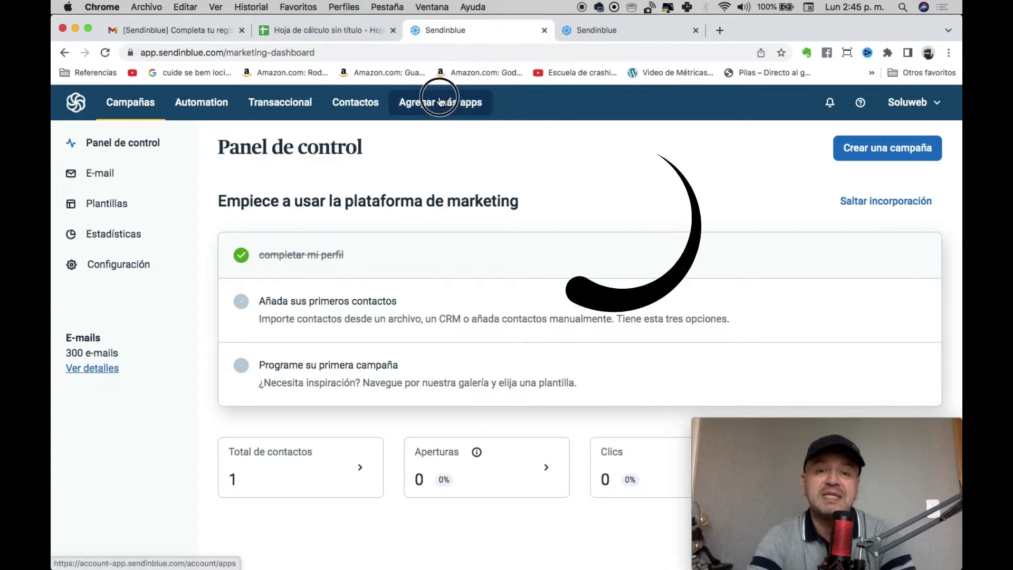
pyautogui.click(438, 102)
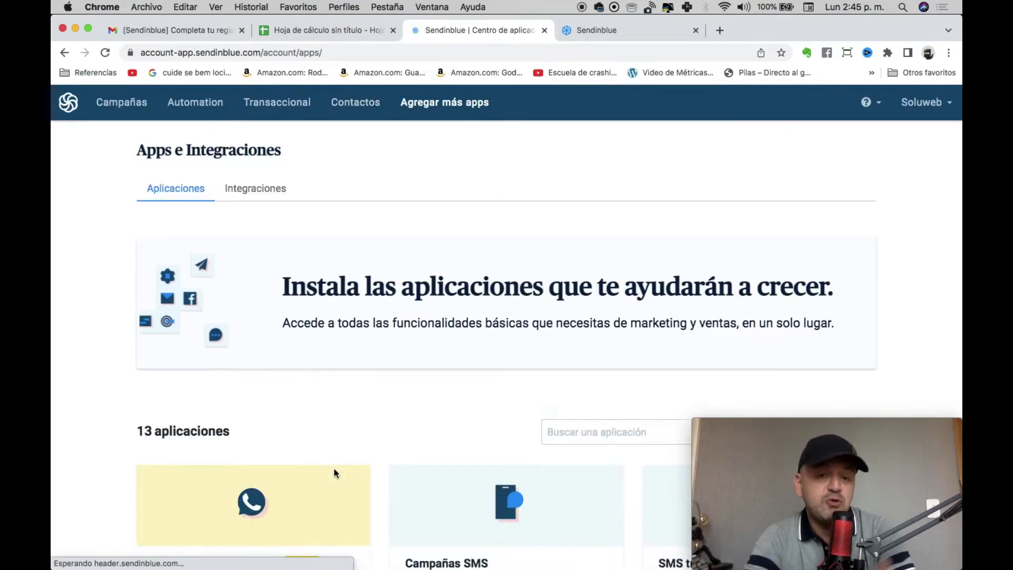
pyautogui.scroll(-6, 334, 474)
pyautogui.scroll(-2, 335, 471)
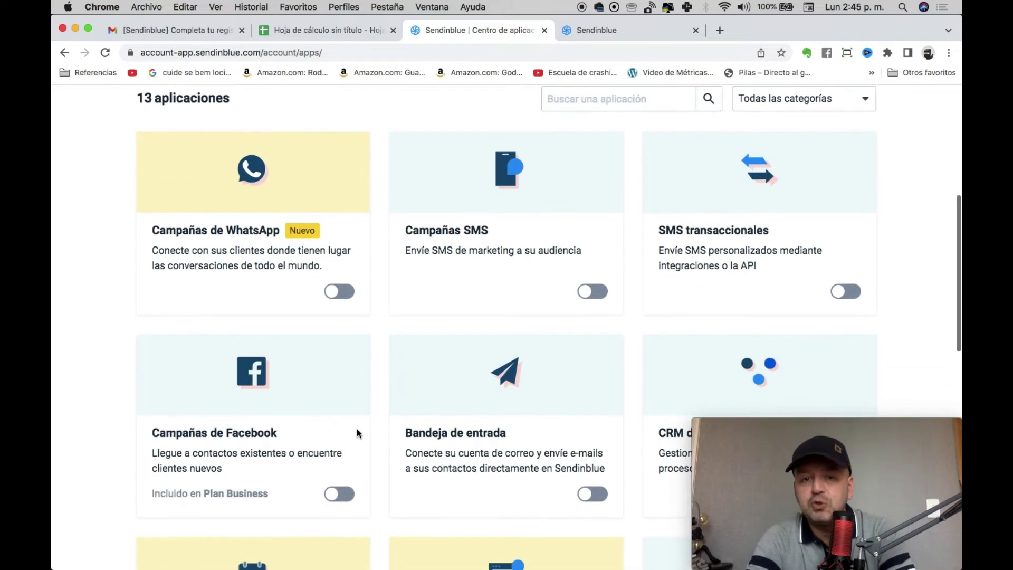
pyautogui.click(590, 290)
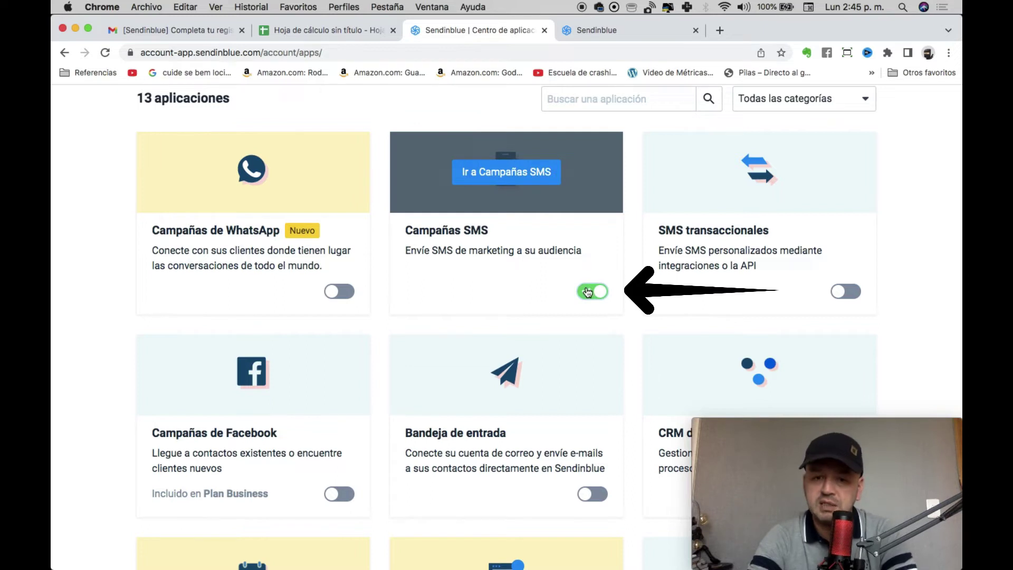
# Switch on the Campañas de WhatsApp app.
pyautogui.scroll(-2, 588, 292)
pyautogui.scroll(-6, 383, 351)
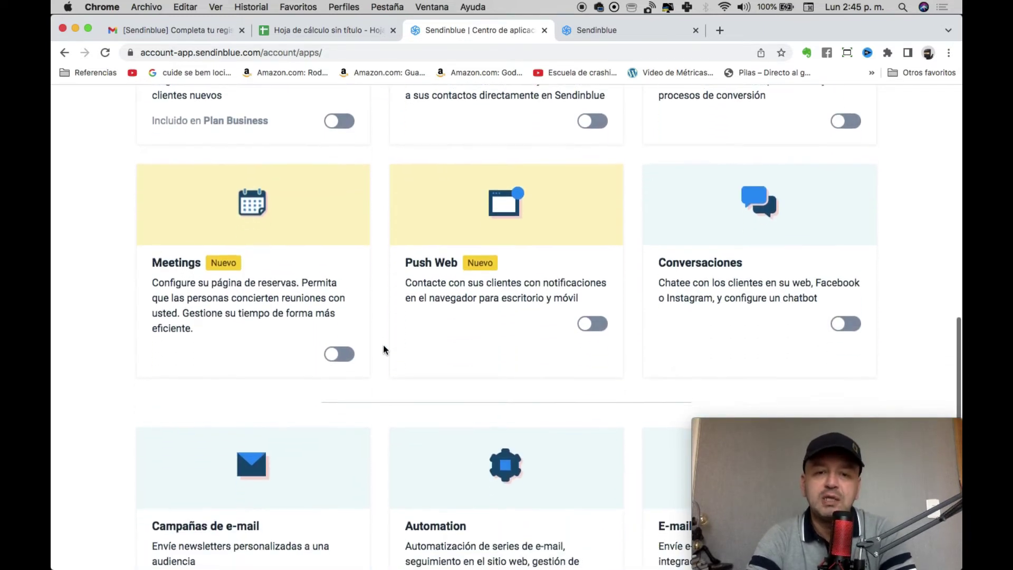
pyautogui.scroll(4, 383, 344)
pyautogui.scroll(-12, 383, 344)
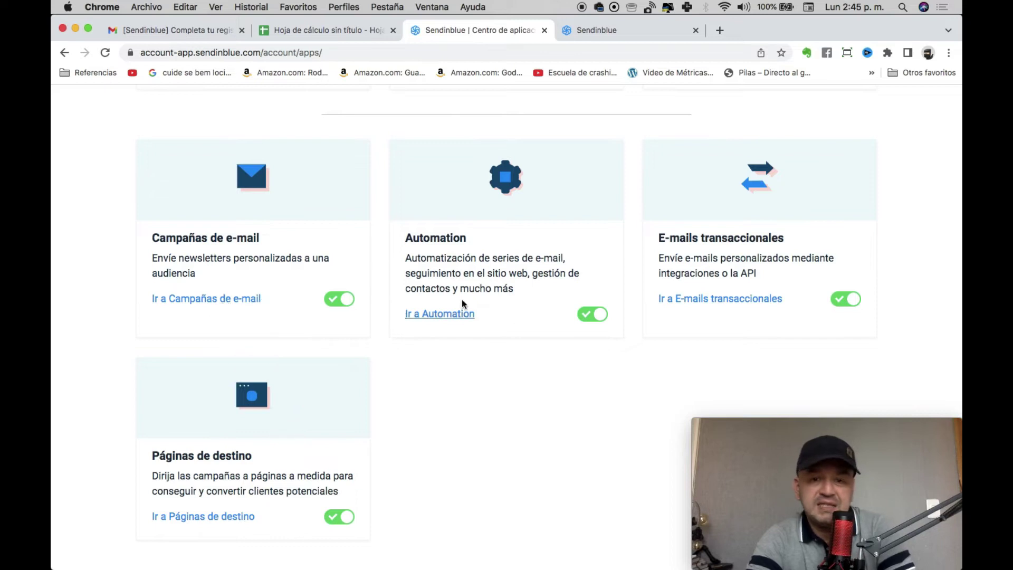
pyautogui.scroll(-10, 601, 287)
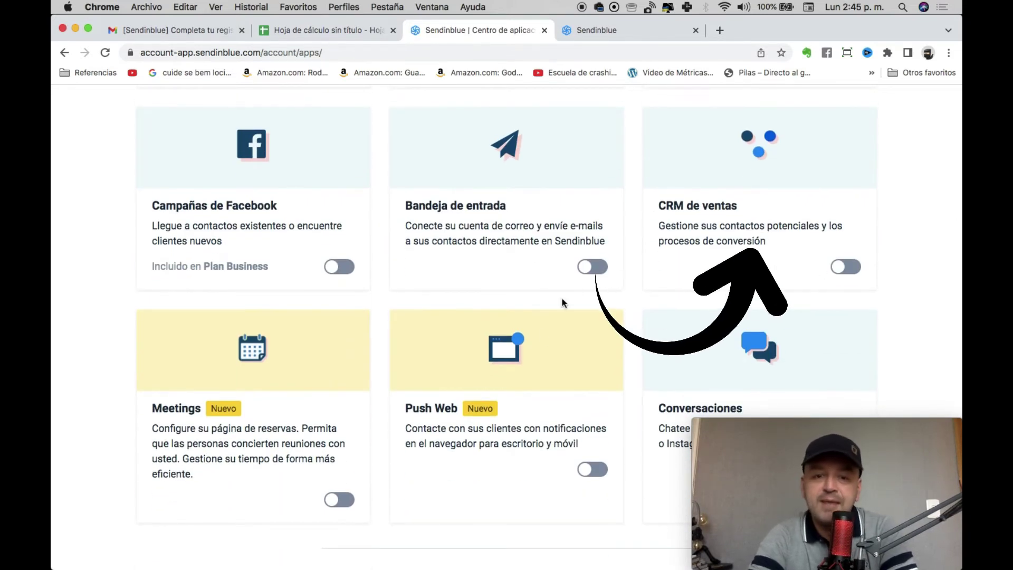
pyautogui.scroll(1, 553, 375)
pyautogui.scroll(-2, 553, 375)
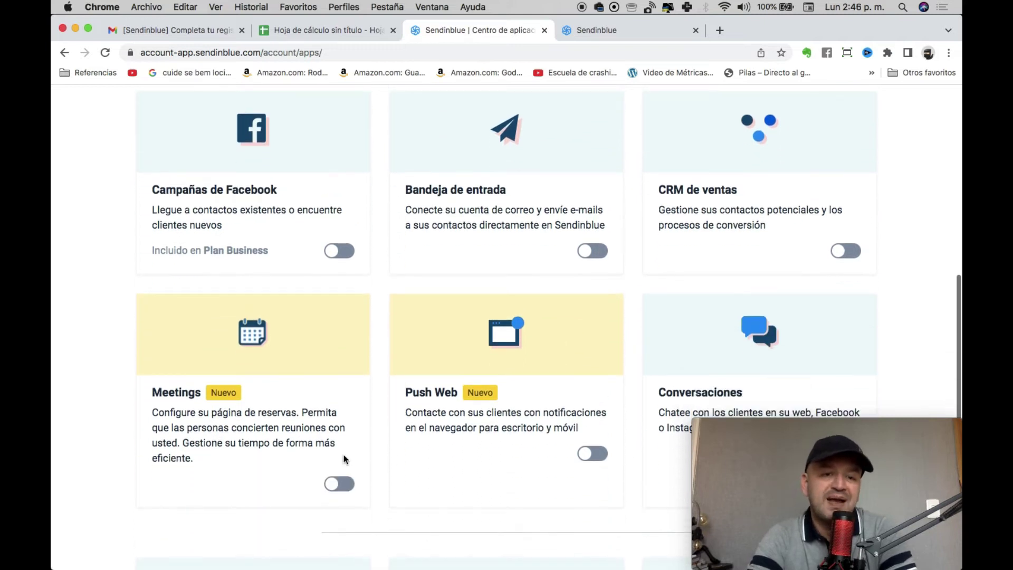
pyautogui.scroll(8, 282, 419)
pyautogui.scroll(-2, 297, 392)
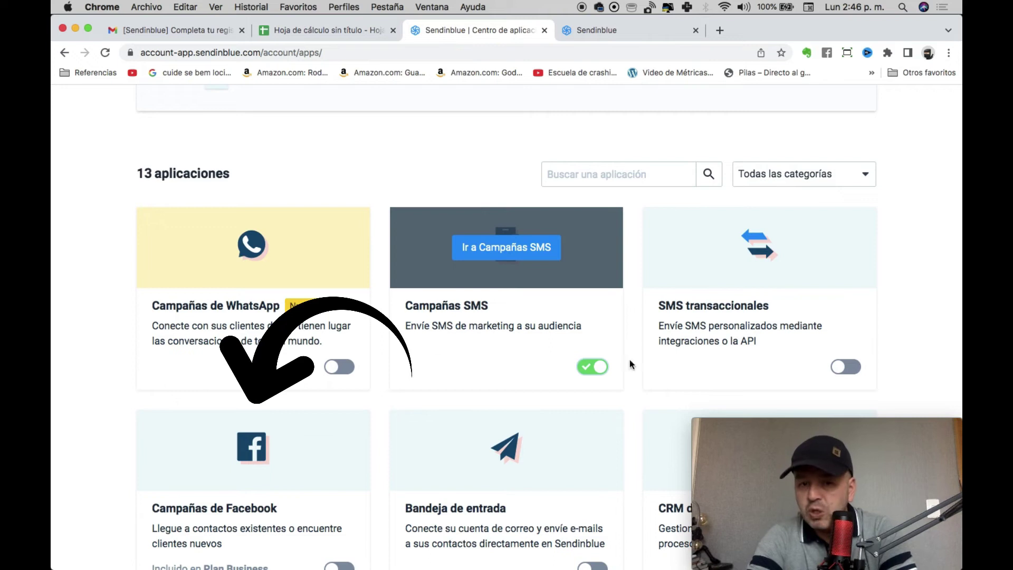
pyautogui.click(338, 367)
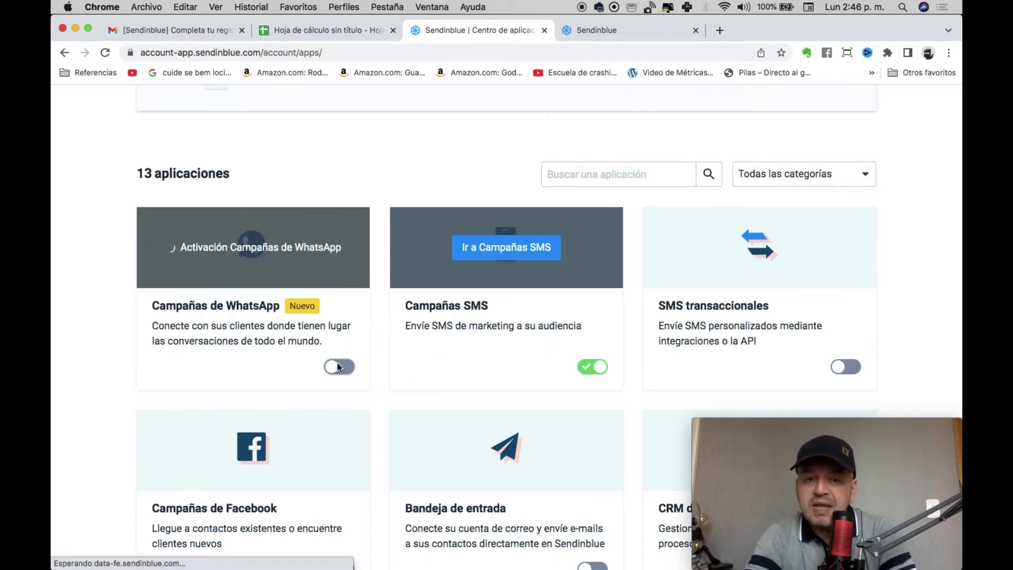
pyautogui.scroll(2, 191, 196)
pyautogui.scroll(4, 192, 196)
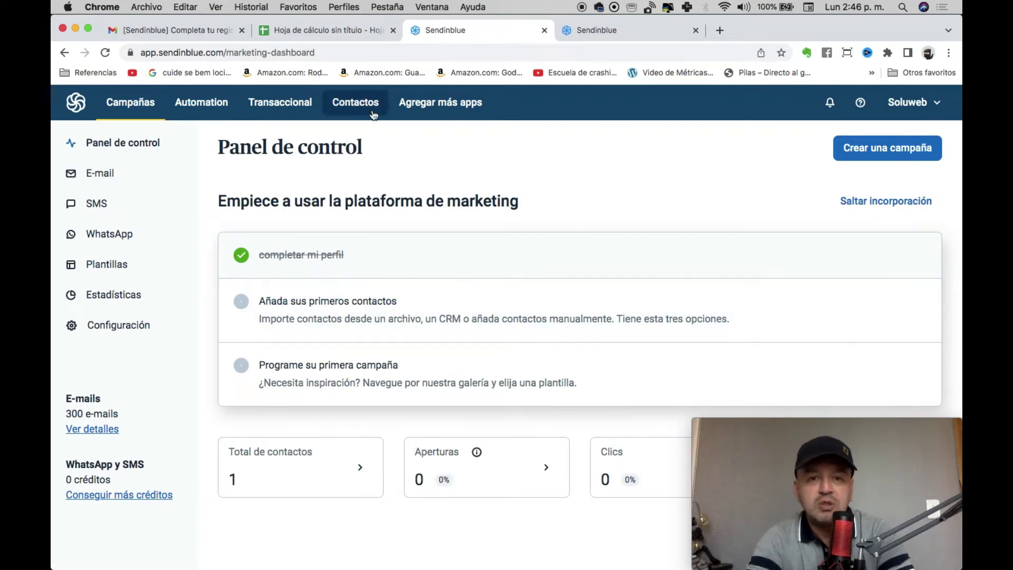
# In Contactos, start a new contact and enter its surname and first name.
pyautogui.click(355, 112)
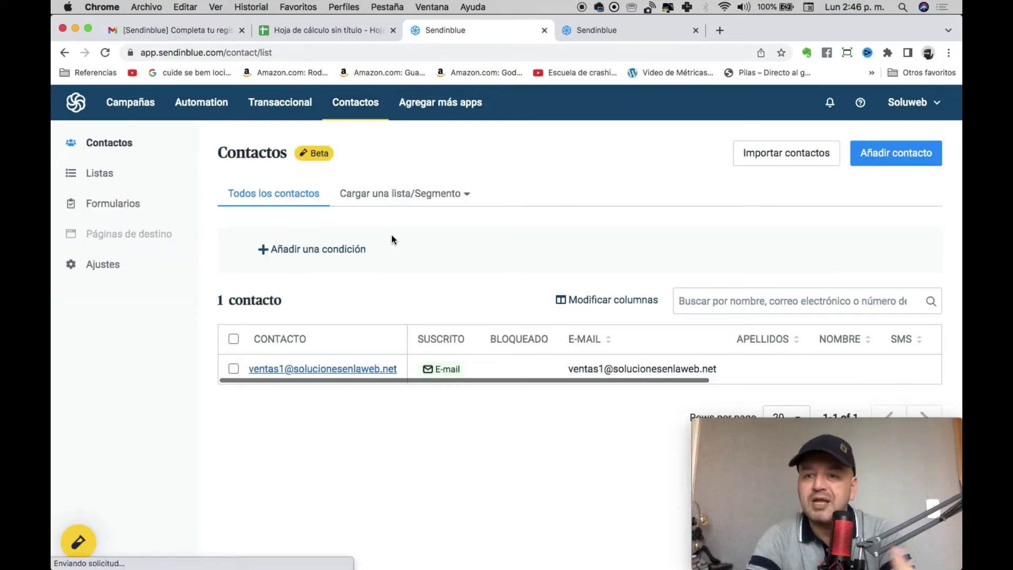
pyautogui.click(940, 151)
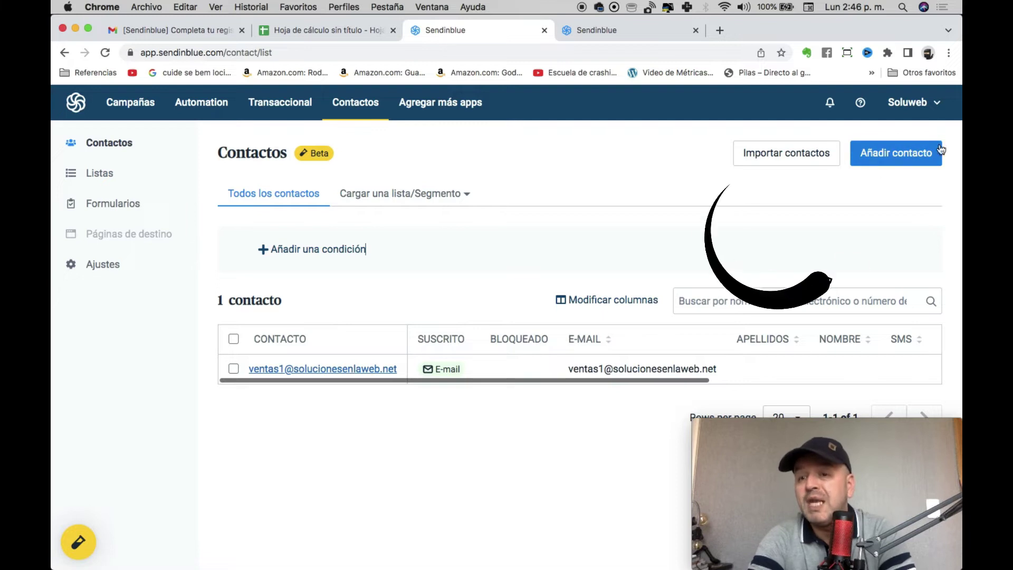
pyautogui.click(898, 151)
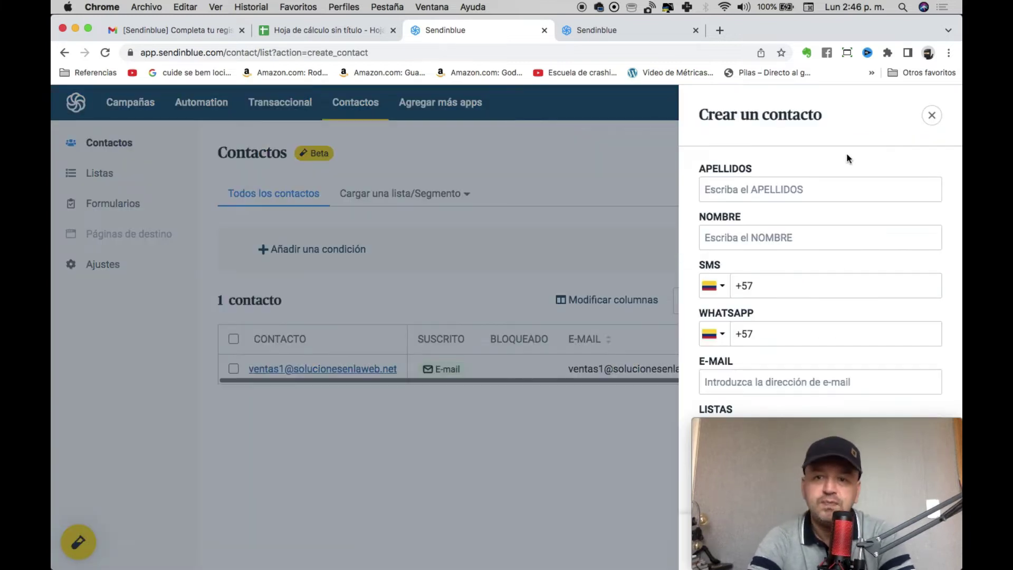
pyautogui.click(776, 188)
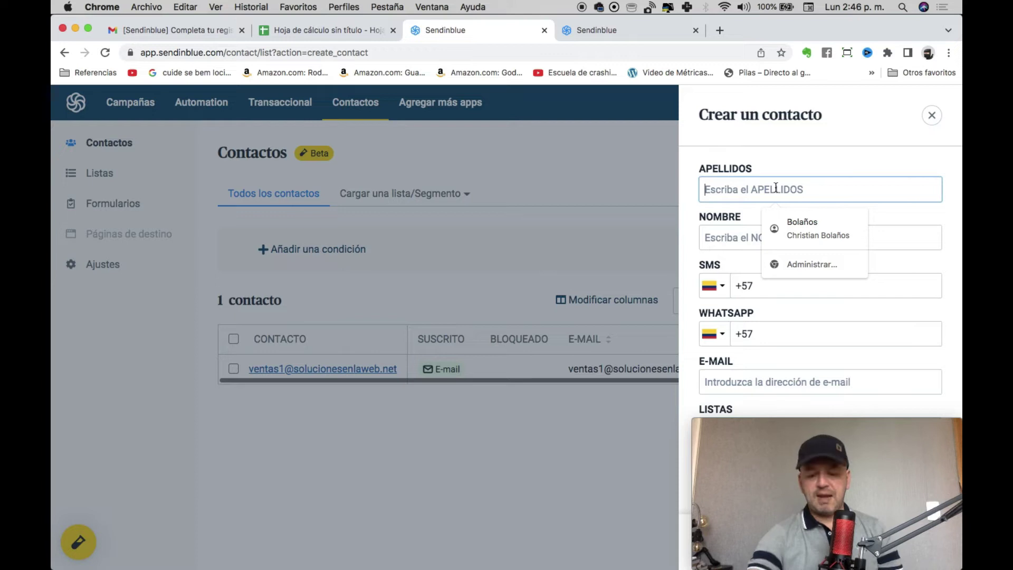
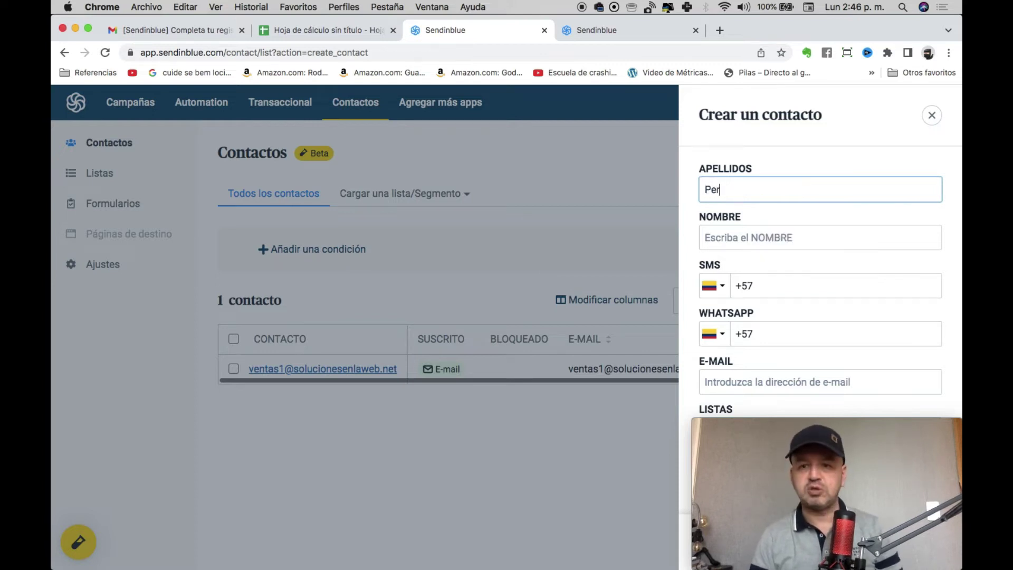
pyautogui.click(749, 237)
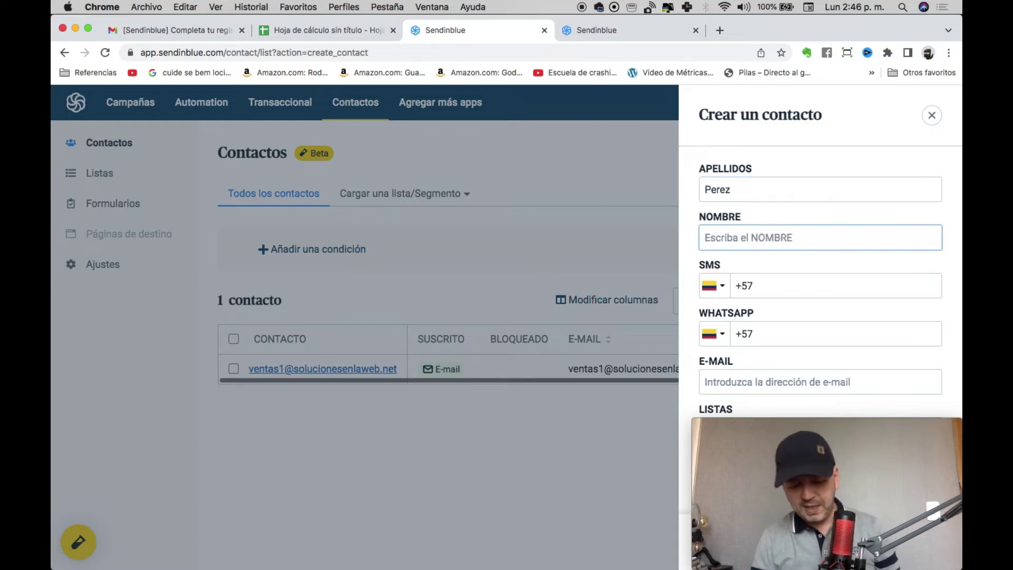
pyautogui.write('Juan')
pyautogui.press('Tab')
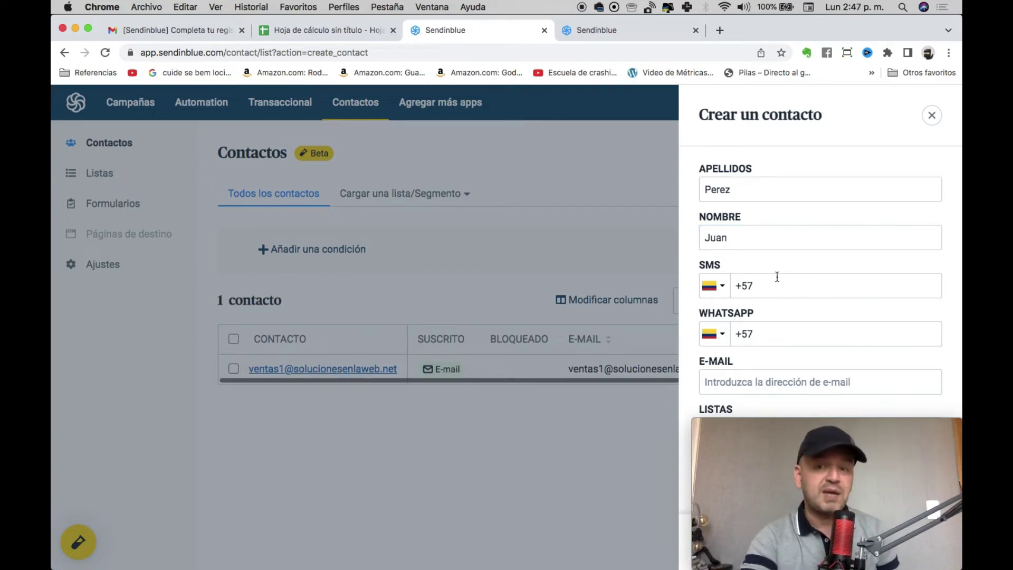
# Enter the contact's e-mail address, create the contact, and close the panel.
pyautogui.moveTo(766, 420); pyautogui.dragTo(108, 414)
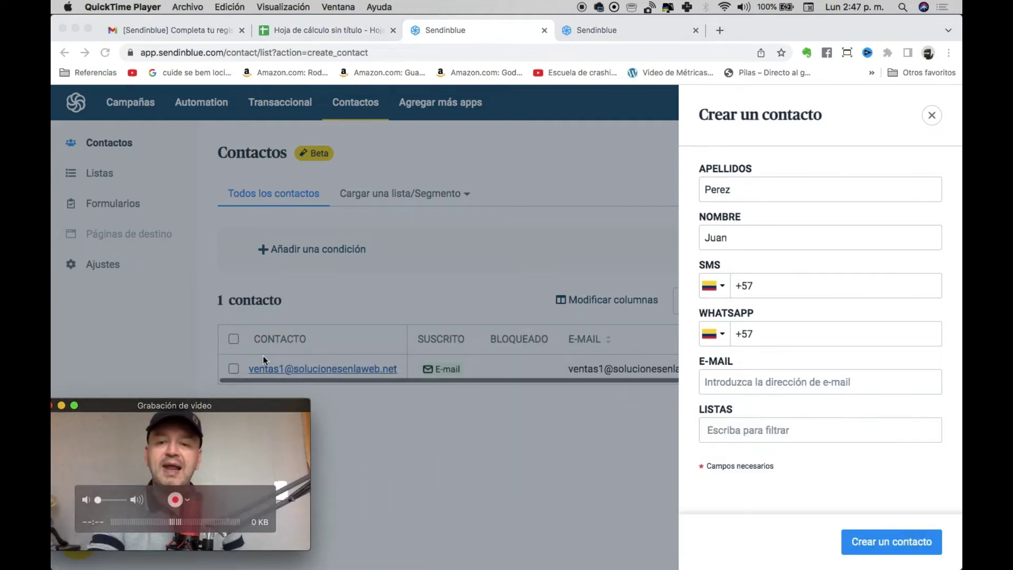
pyautogui.click(761, 381)
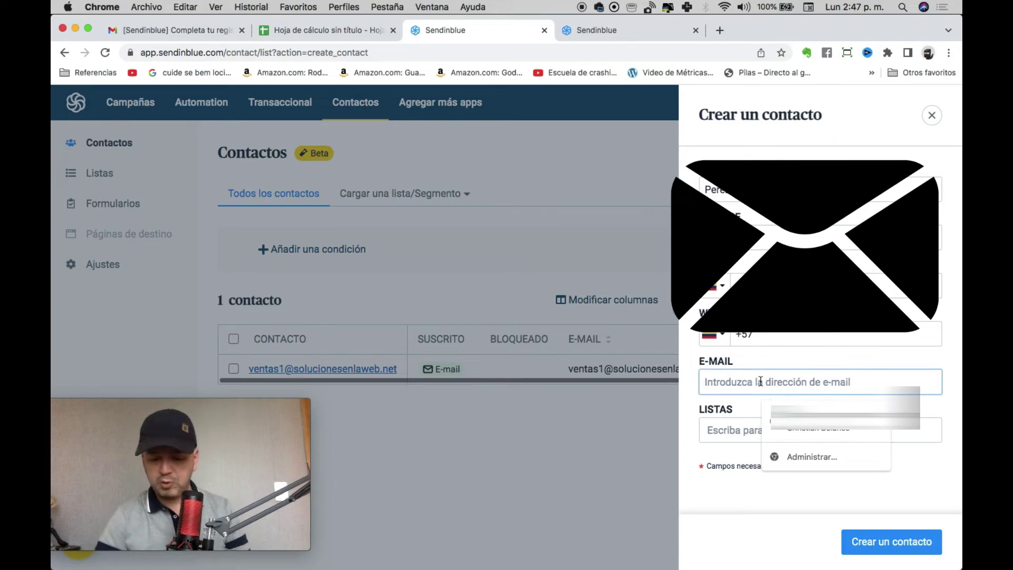
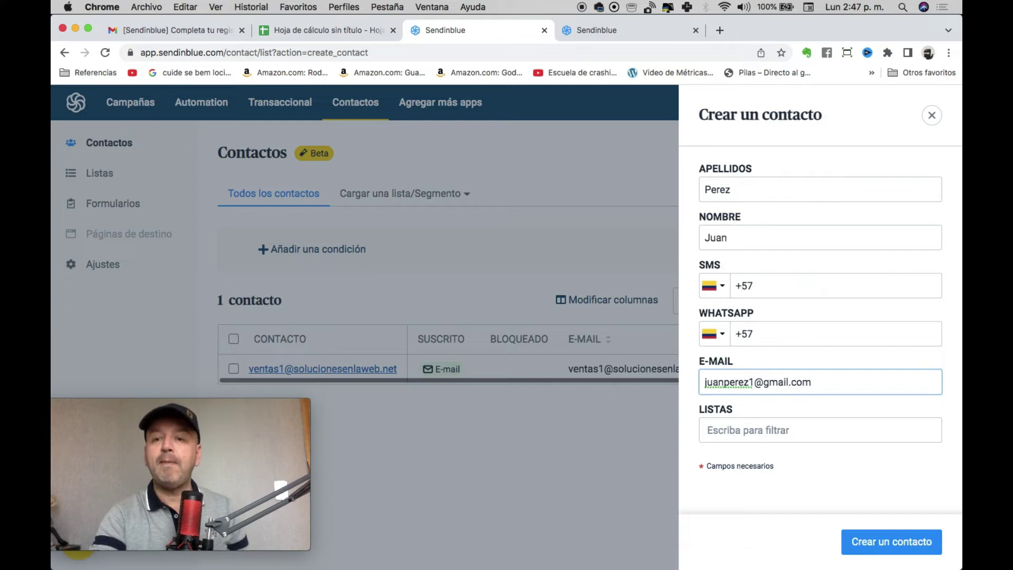
pyautogui.click(920, 541)
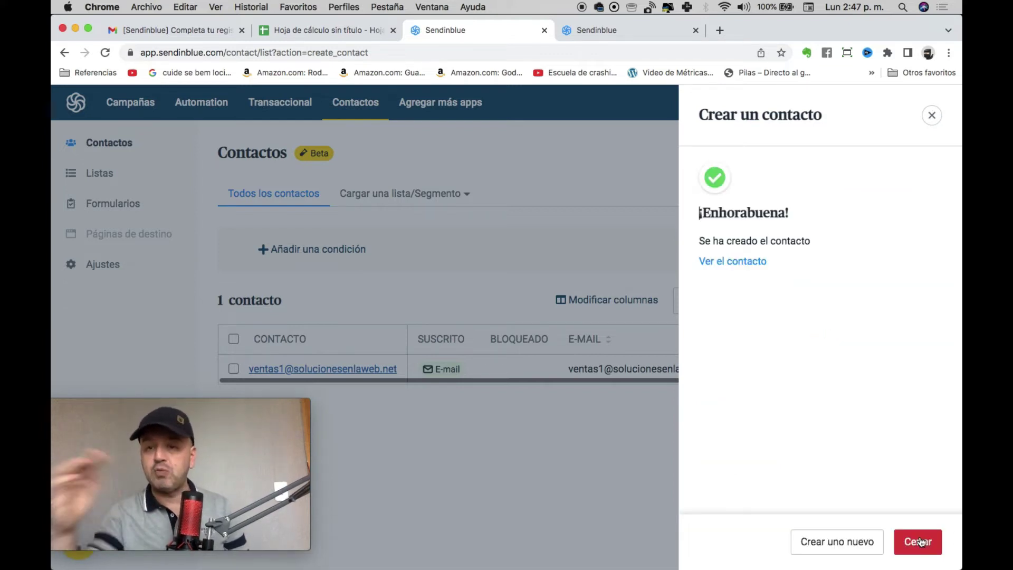
pyautogui.click(932, 116)
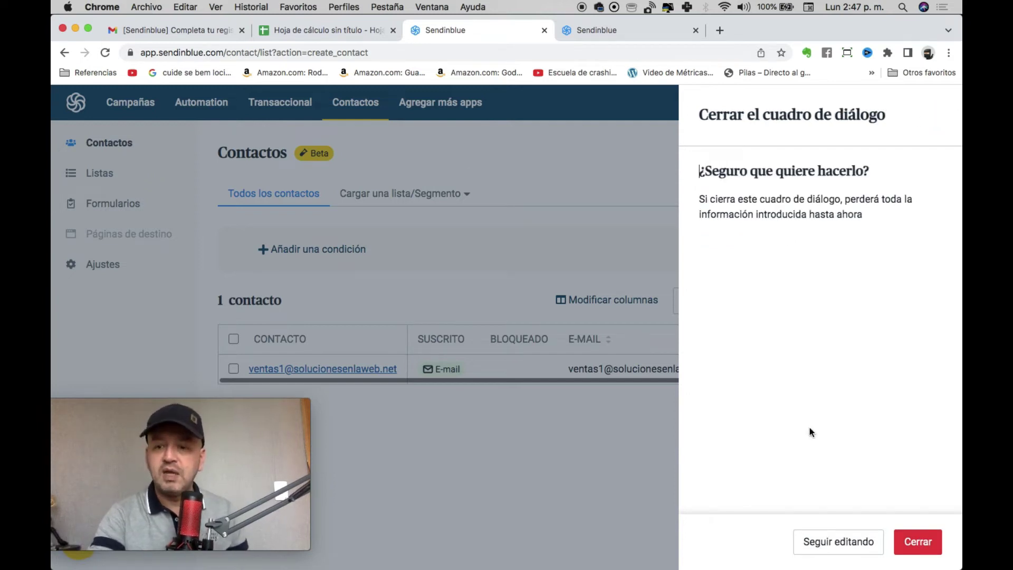
pyautogui.click(918, 540)
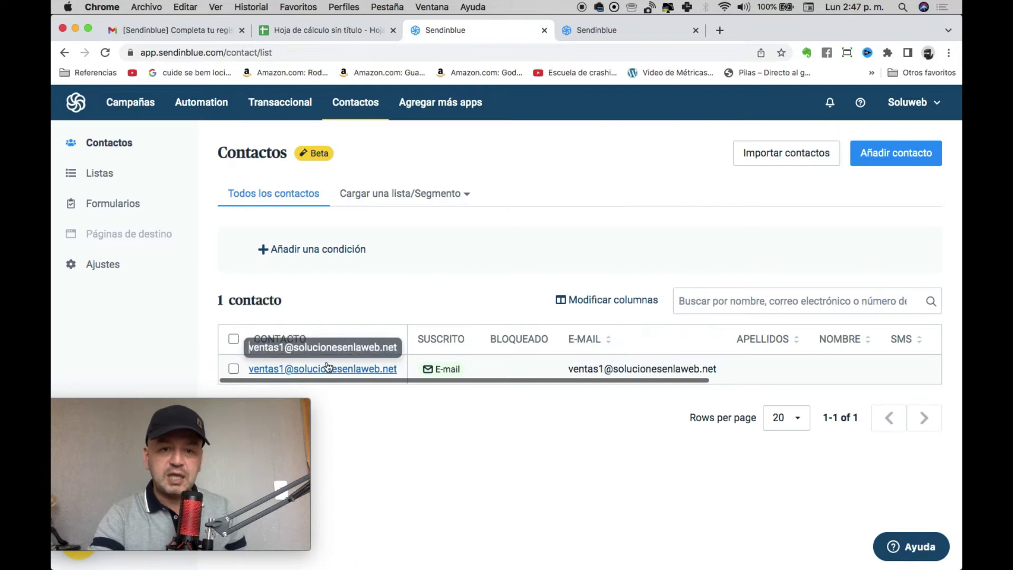
pyautogui.moveTo(210, 409); pyautogui.dragTo(840, 432)
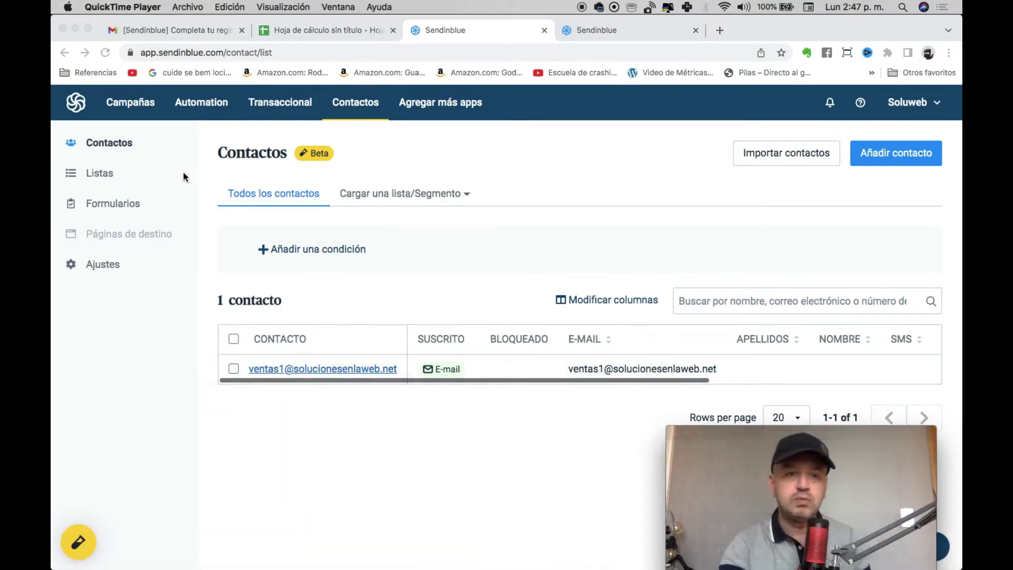
# Reload Contactos, open Importar contactos, and switch to the 'Hoja de cálculo sin título' tab.
pyautogui.click(368, 100)
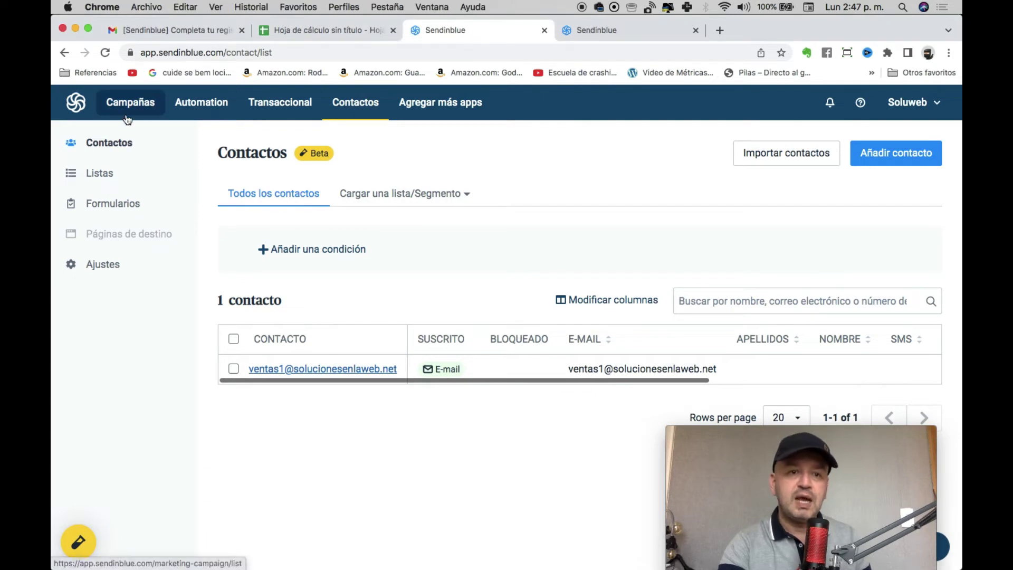
pyautogui.click(105, 54)
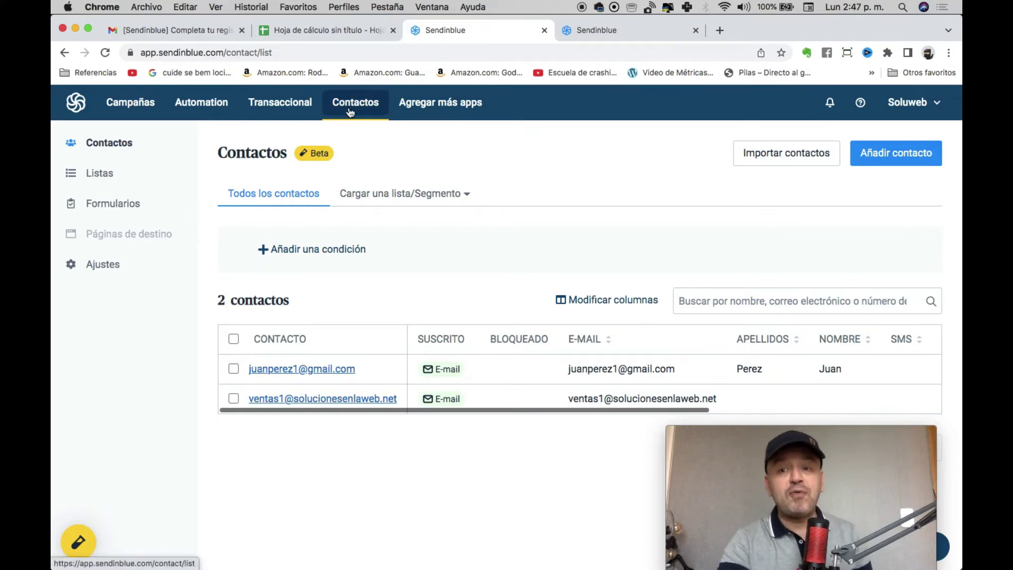
pyautogui.click(770, 159)
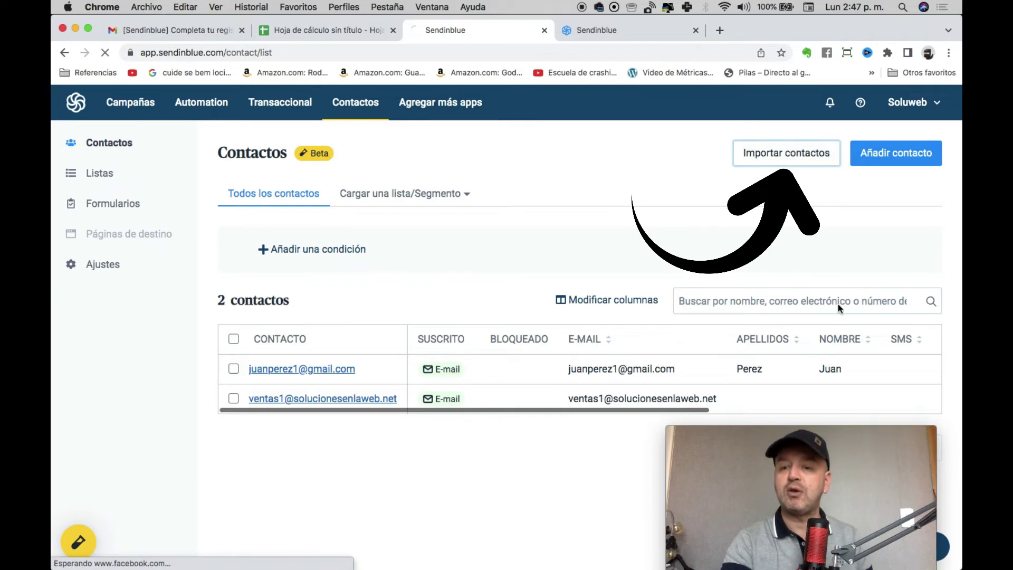
pyautogui.moveTo(850, 432); pyautogui.dragTo(858, 422)
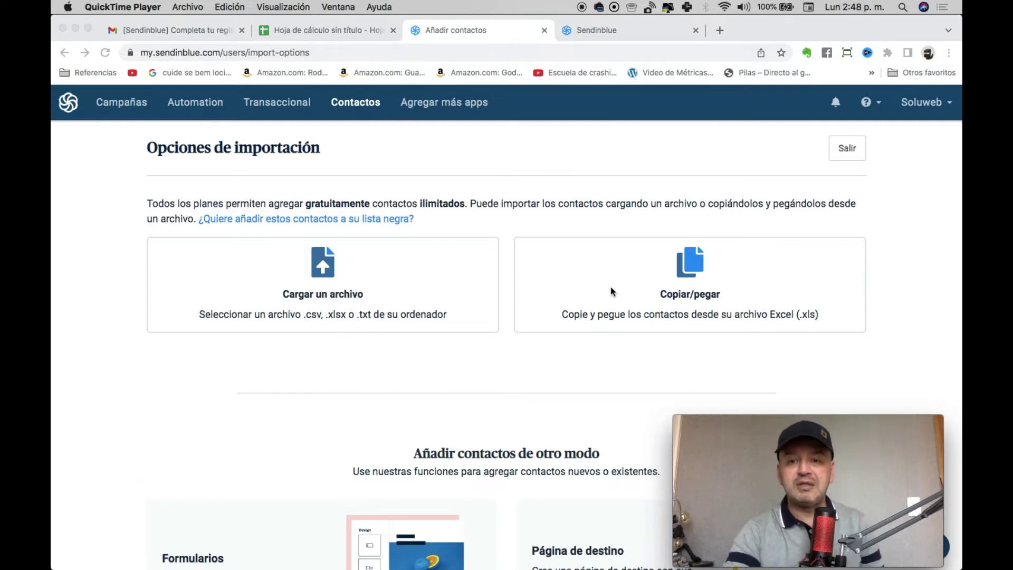
pyautogui.click(353, 31)
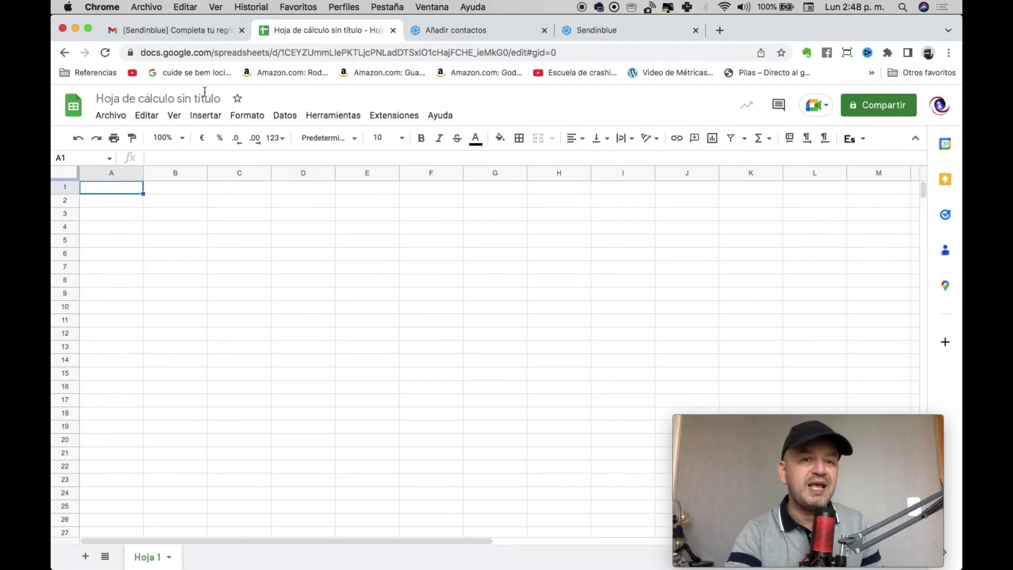
# Enter three contacts' first names in B5:B7 and e-mail addresses in C5:C7.
pyautogui.click(168, 238)
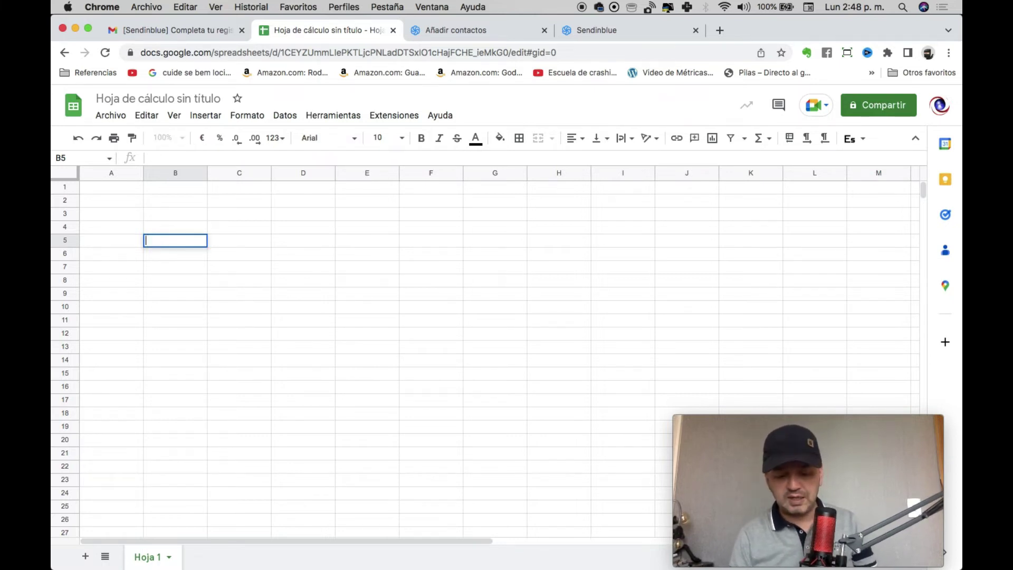
pyautogui.press('Tab')
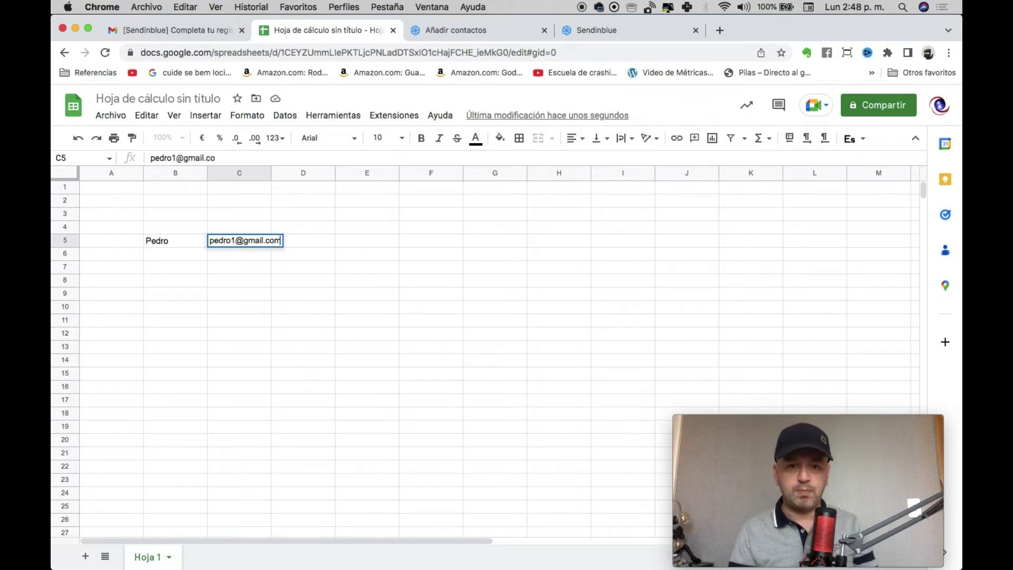
pyautogui.press('Return')
pyautogui.press('Tab')
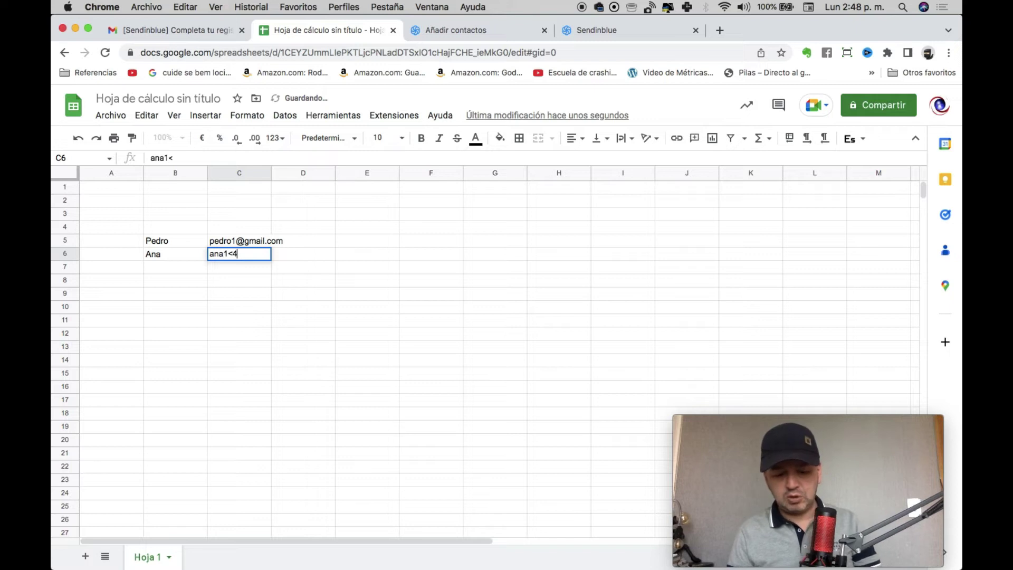
pyautogui.write('il.com')
pyautogui.press('Tab')
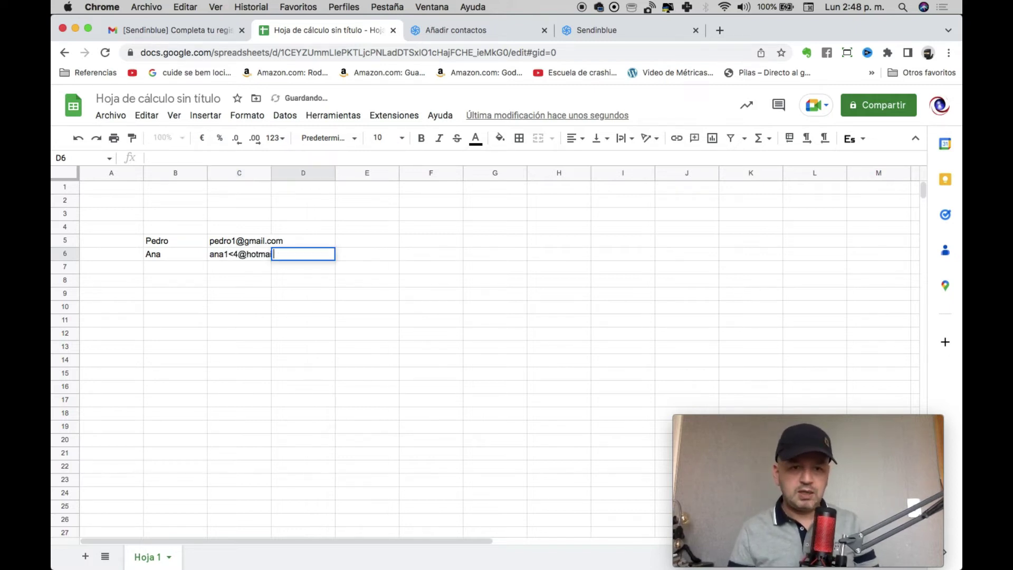
pyautogui.press('Return')
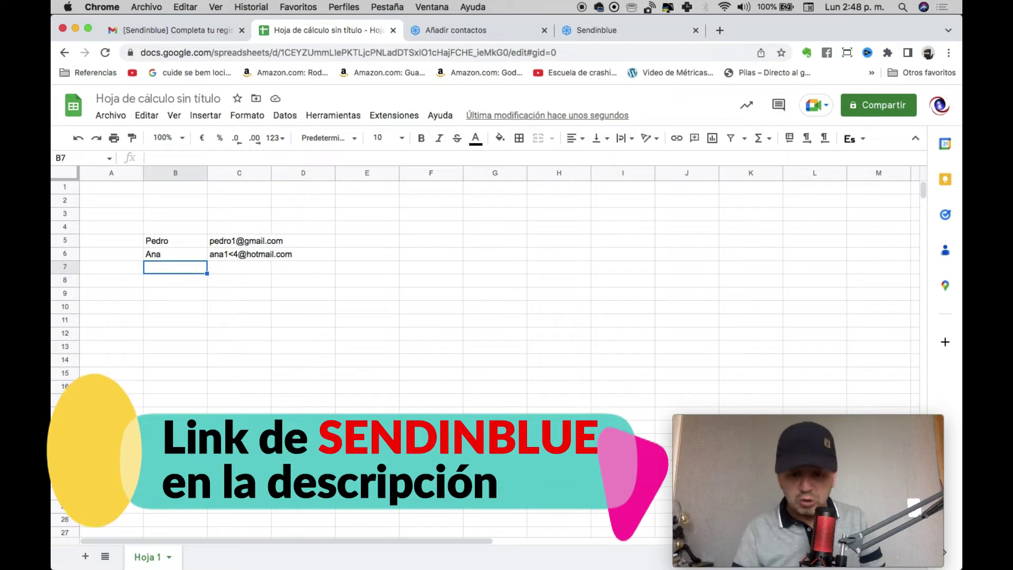
pyautogui.write('Carlos')
pyautogui.press('Tab')
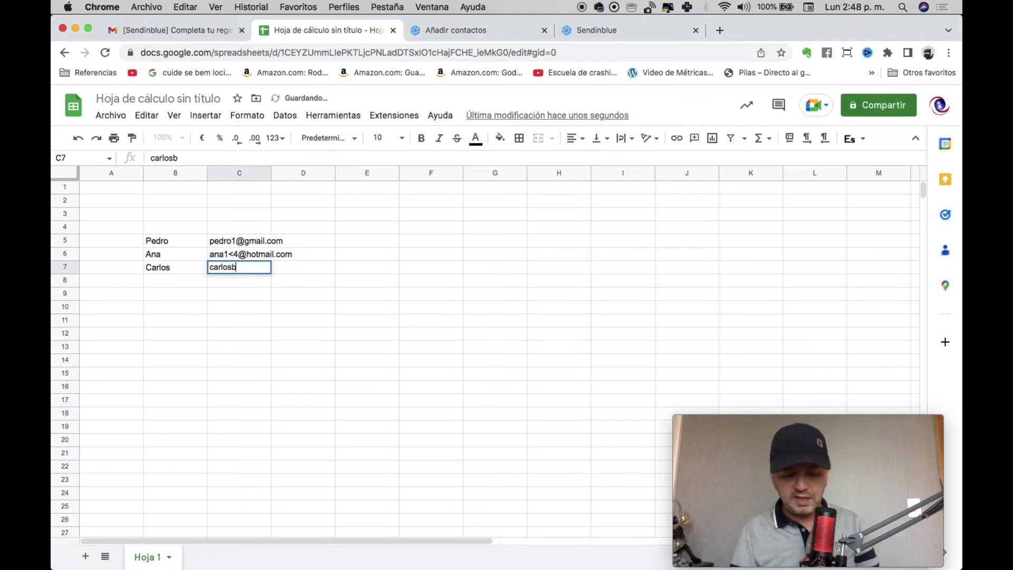
pyautogui.press('Return')
# Select the range B5:C7 and copy it.
pyautogui.click(270, 268)
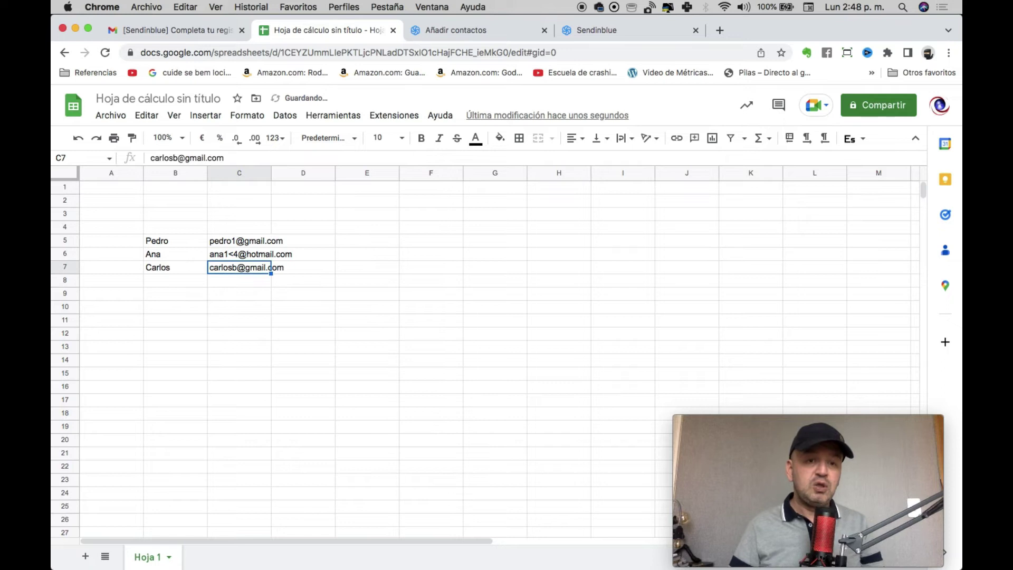
pyautogui.hotkey('shift', 'Left')
pyautogui.hotkey('shift', 'Left')
pyautogui.hotkey('shift', 'Right')
pyautogui.hotkey('shift', 'Up')
pyautogui.hotkey('shift', 'Up')
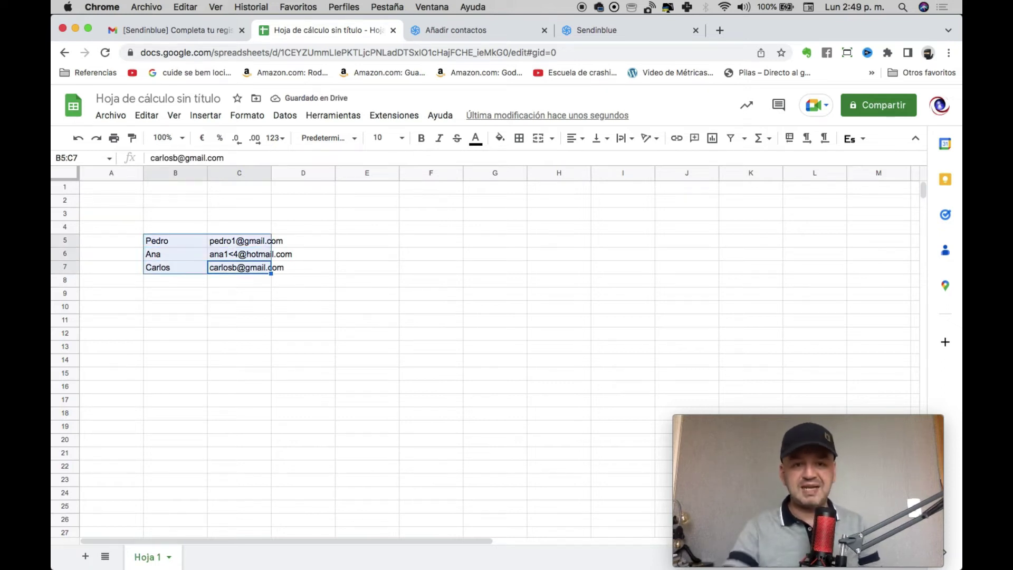
pyautogui.rightClick(170, 241)
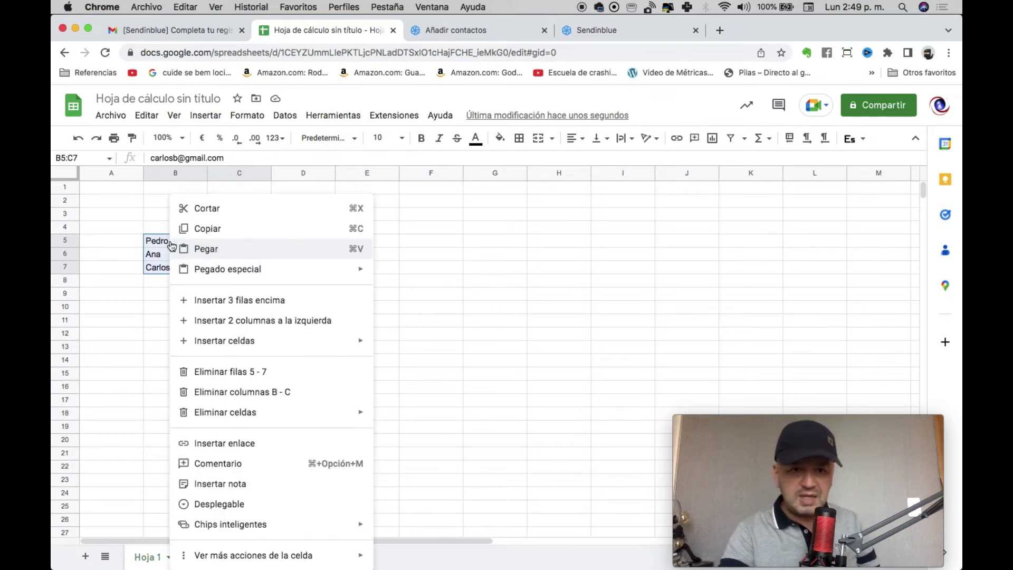
pyautogui.click(216, 229)
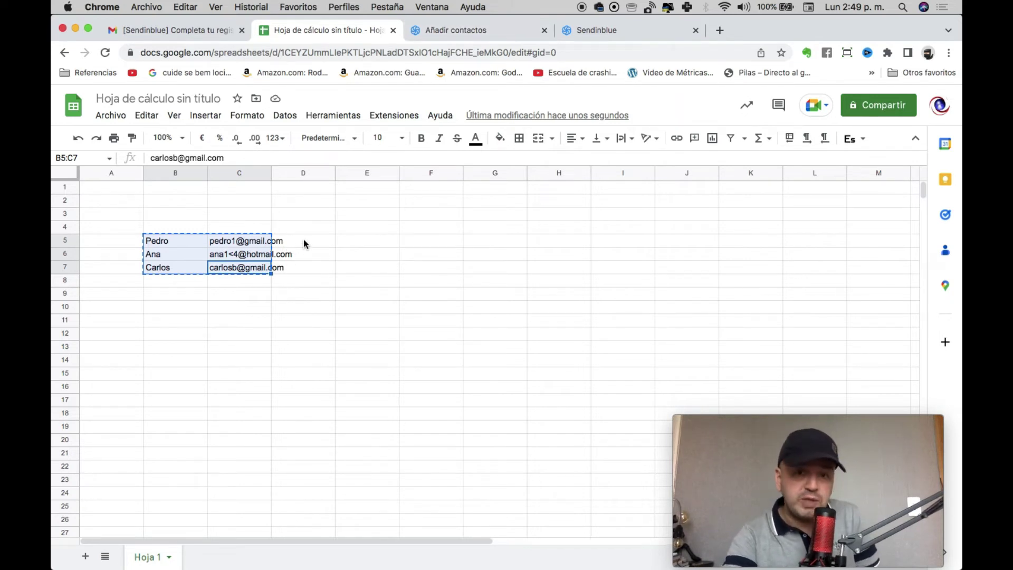
# Paste the copied contacts into the Copiar/pegar import box.
pyautogui.click(511, 30)
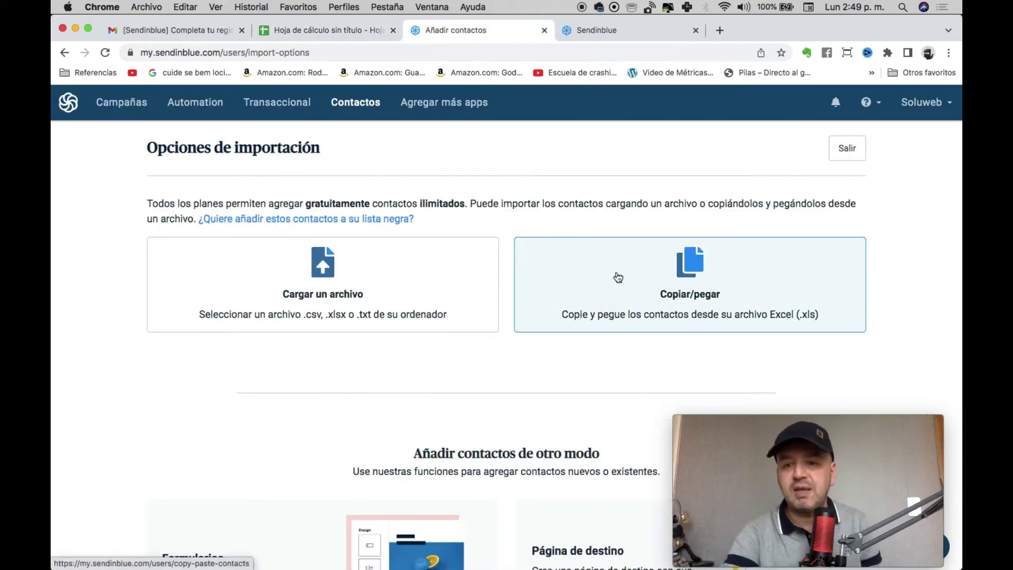
pyautogui.click(702, 275)
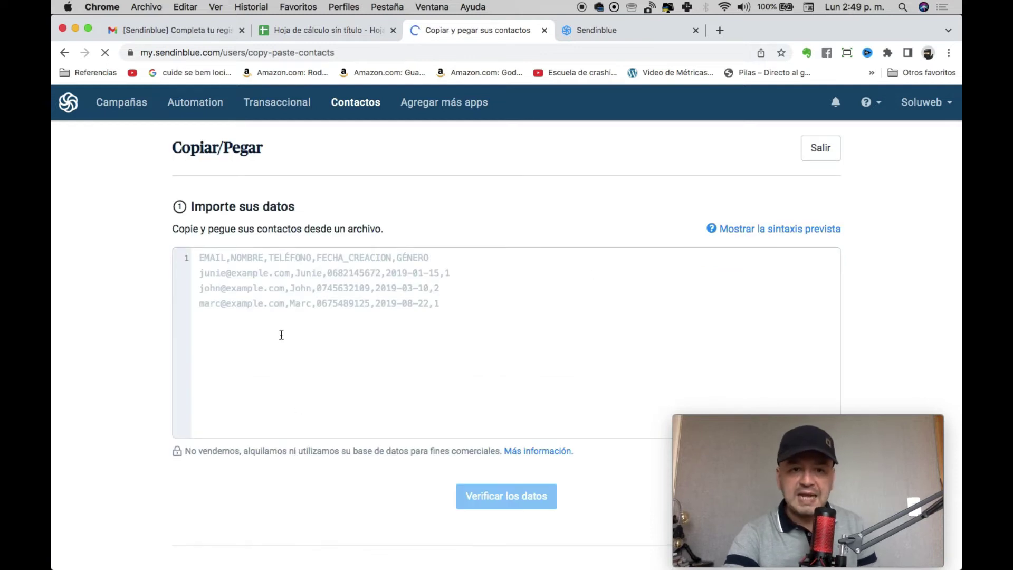
pyautogui.rightClick(265, 298)
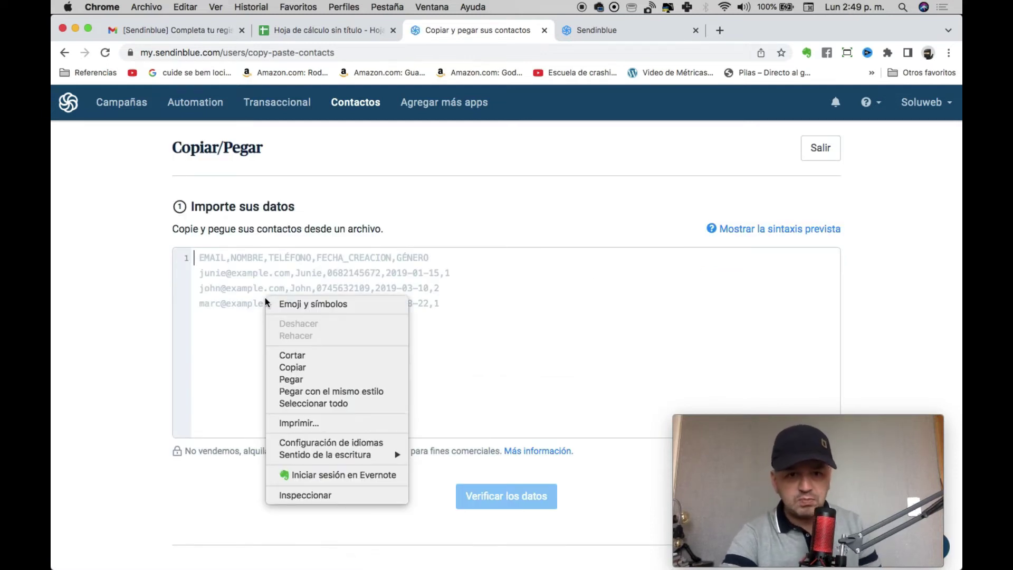
pyautogui.click(294, 381)
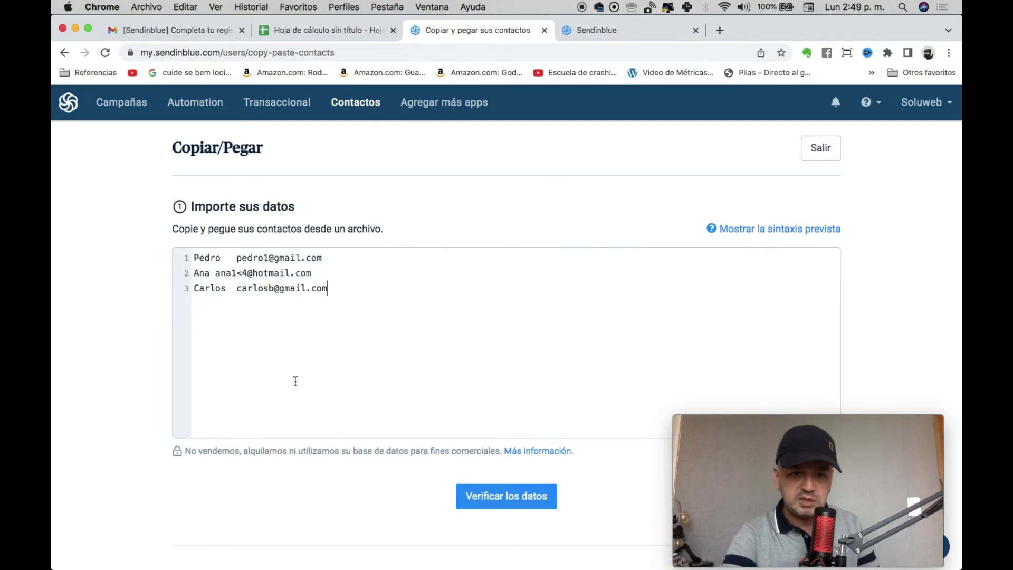
# Verify the data, delete the stray '<' from the second e-mail, and verify again.
pyautogui.click(500, 497)
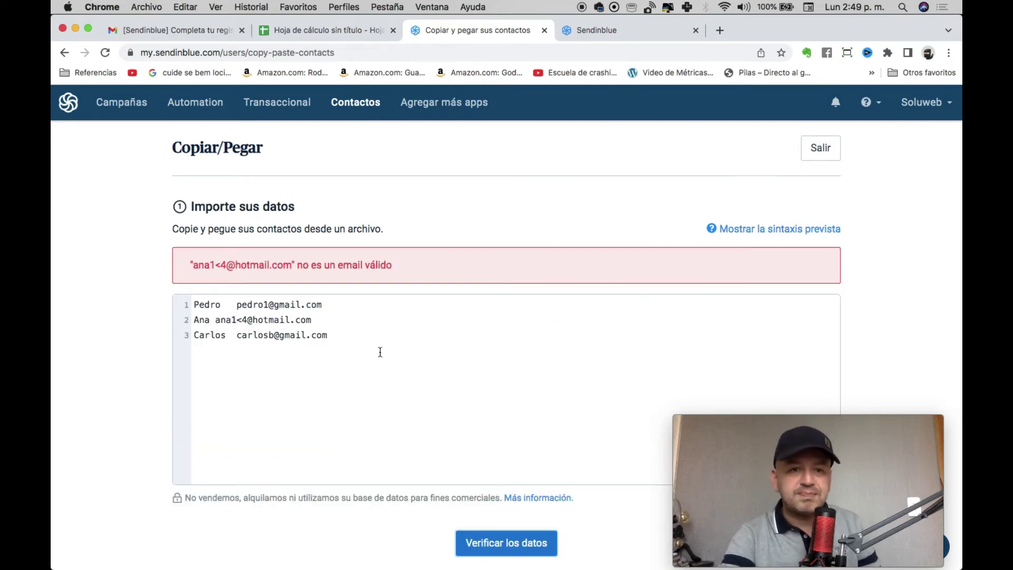
pyautogui.click(242, 319)
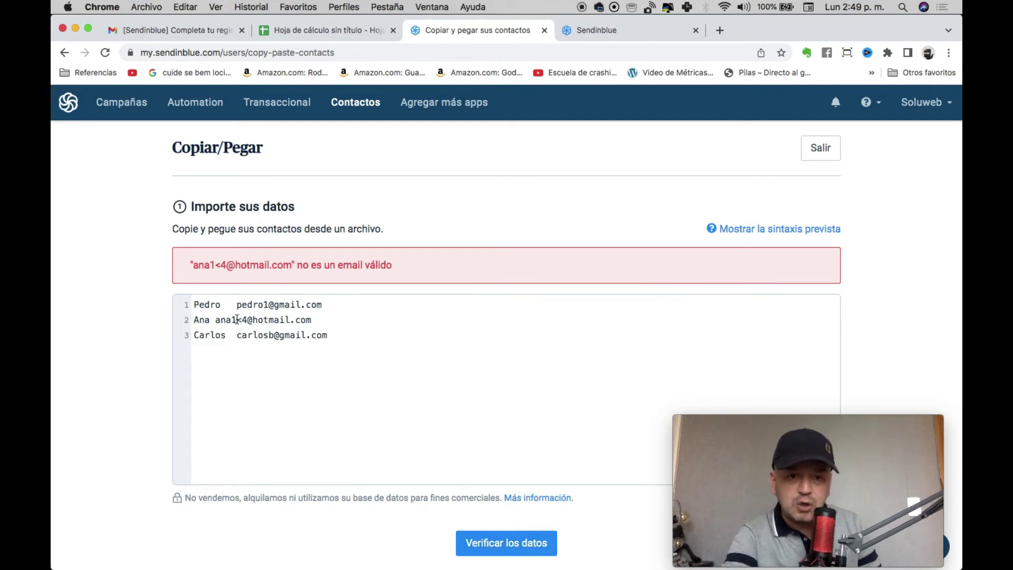
pyautogui.press('BackSpace')
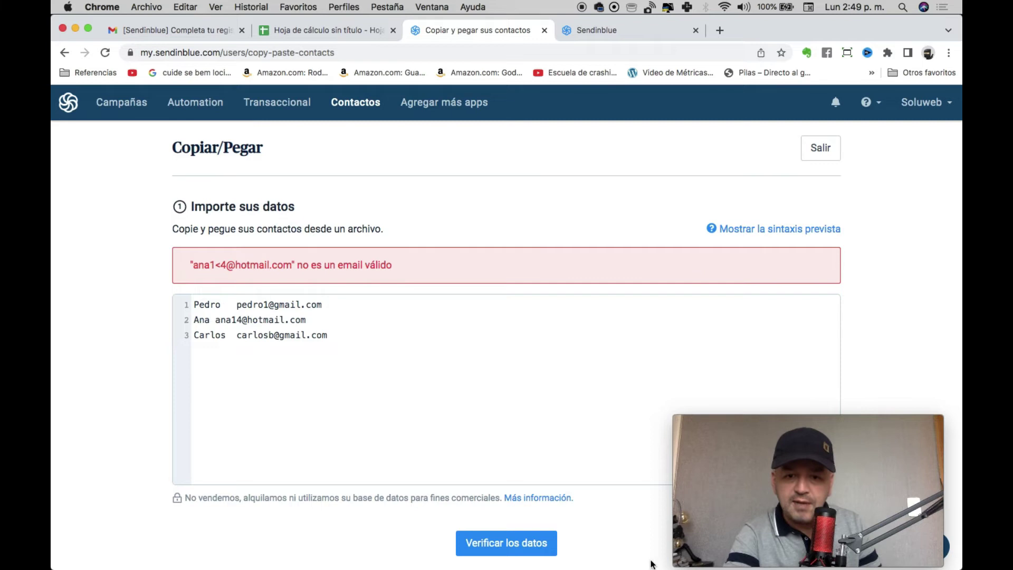
pyautogui.click(531, 538)
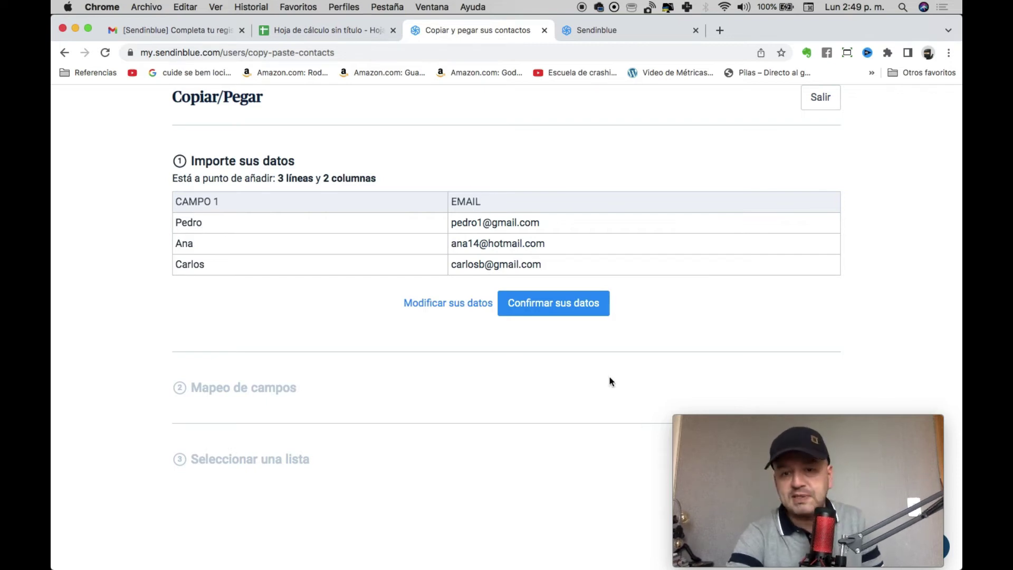
# Confirm the pasted data, map CAMPO 1 to NOMBRE, and confirm the mapping.
pyautogui.click(565, 311)
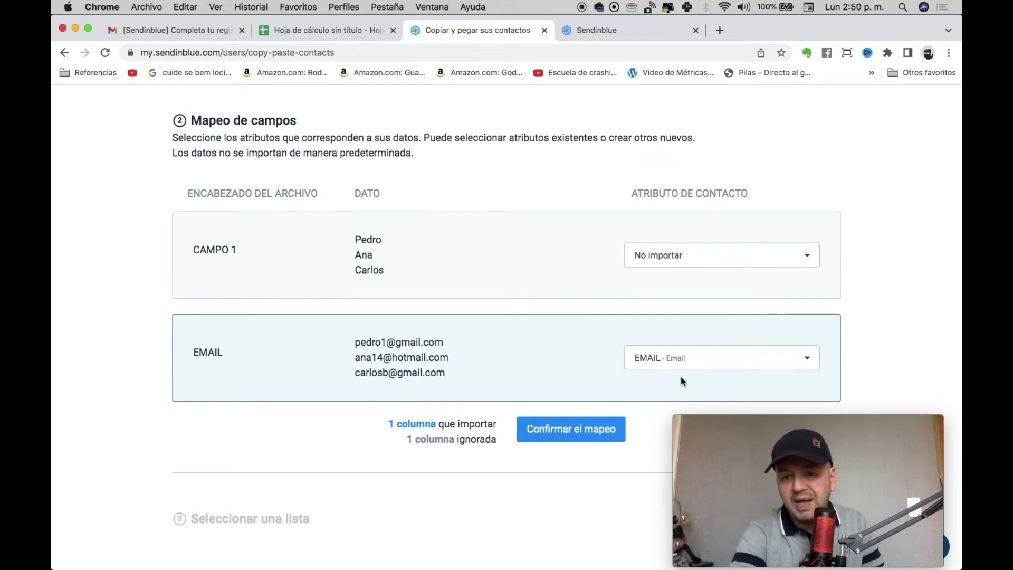
pyautogui.click(663, 252)
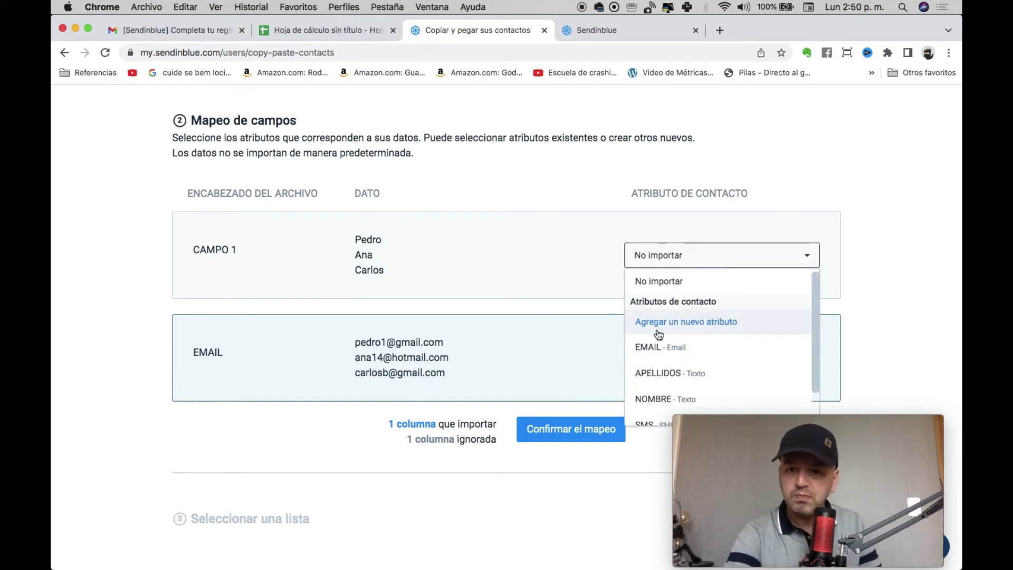
pyautogui.scroll(-2, 657, 338)
pyautogui.click(654, 359)
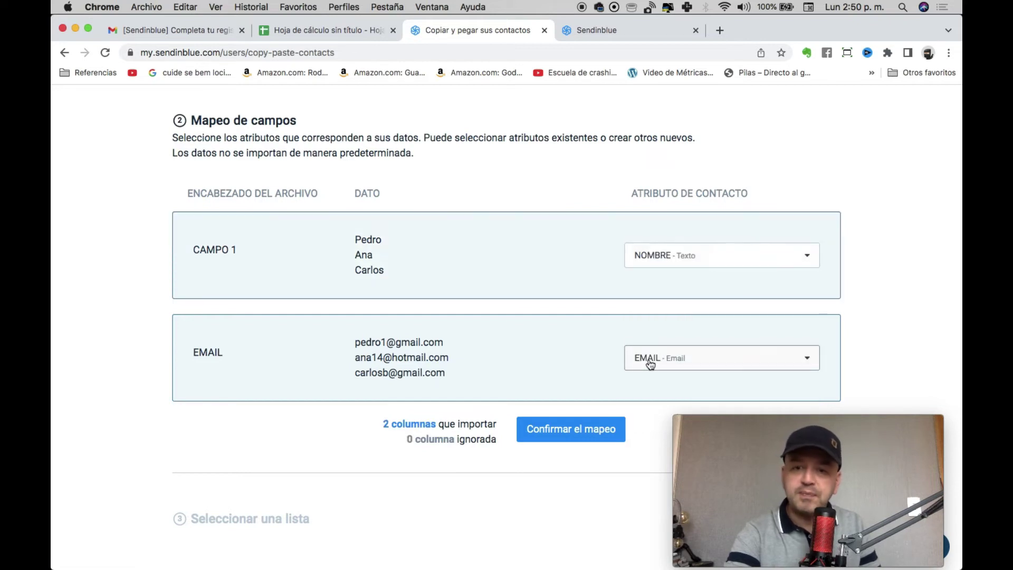
pyautogui.click(570, 436)
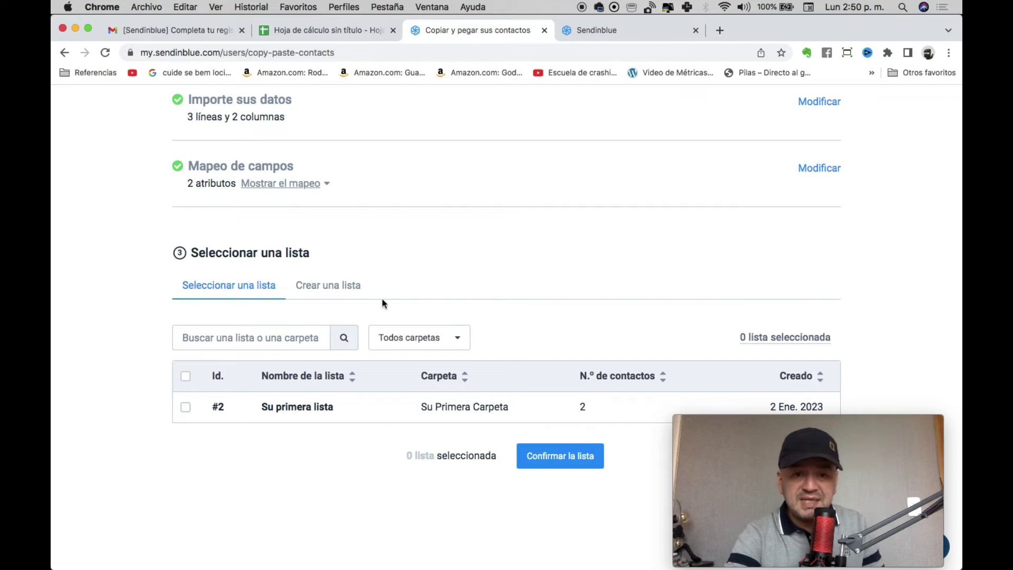
# Select Su primera lista as the destination list and confirm it.
pyautogui.click(185, 406)
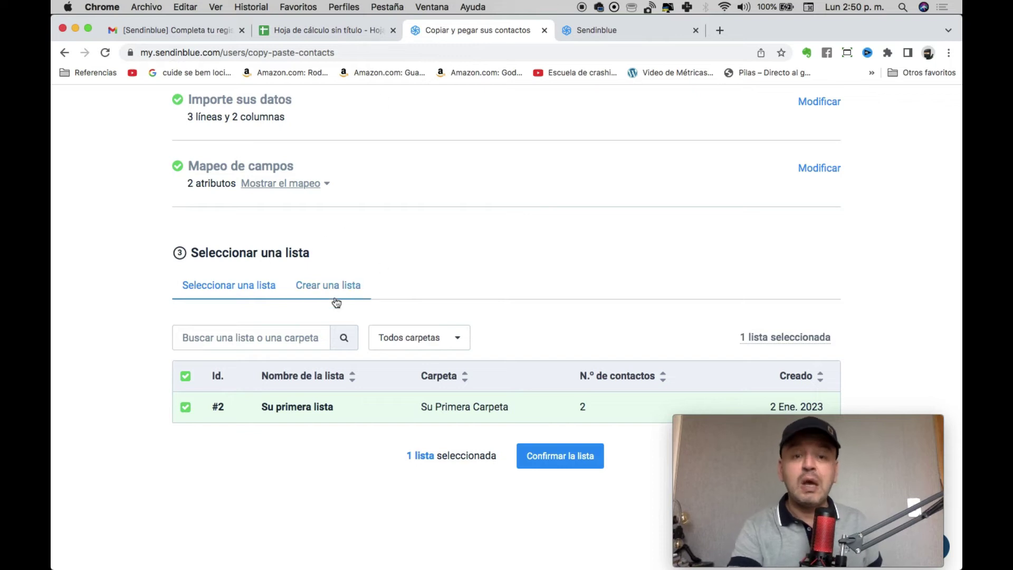
pyautogui.click(529, 452)
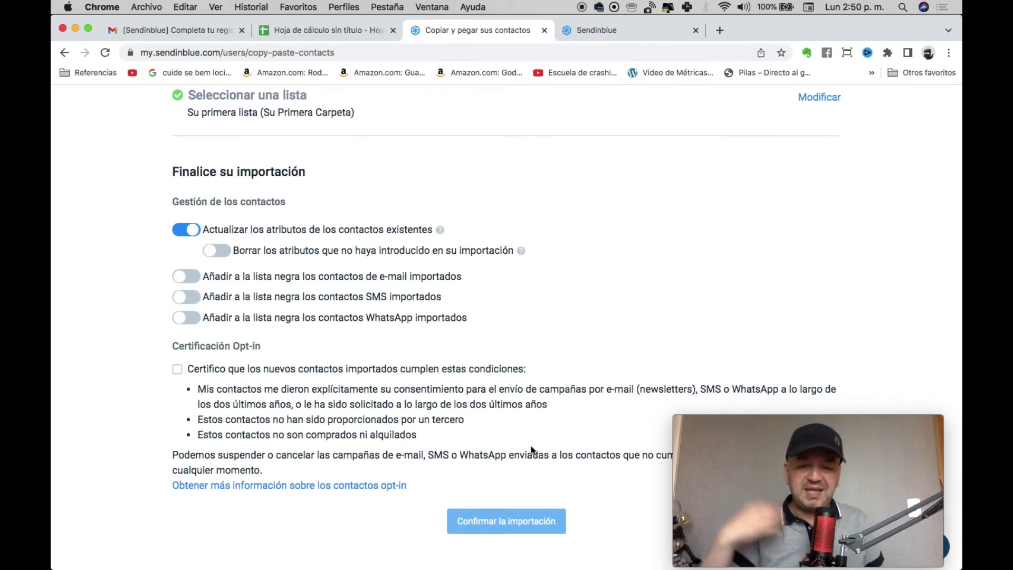
# Tick the opt-in certification checkbox and confirm the import.
pyautogui.click(177, 370)
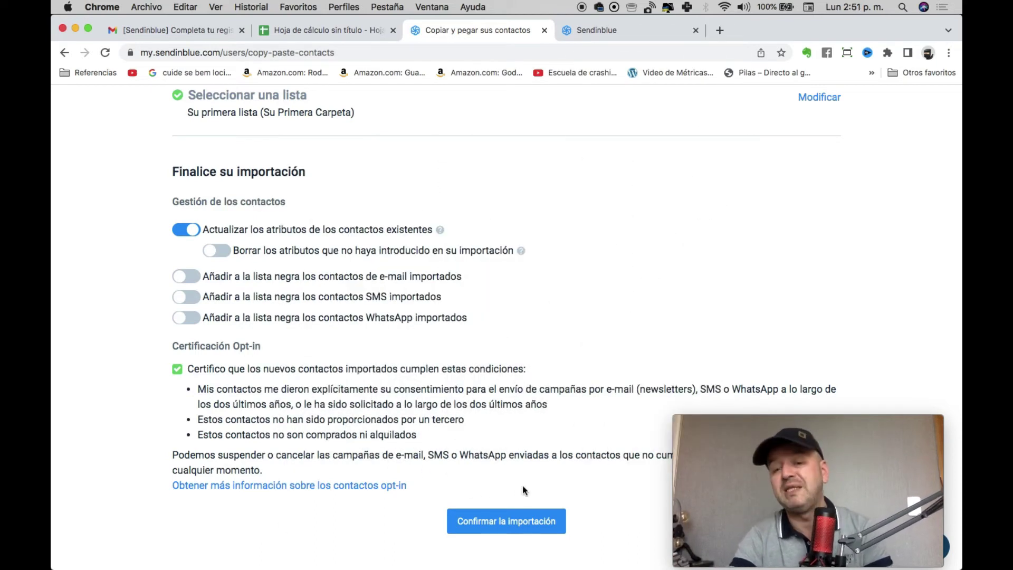
pyautogui.click(509, 528)
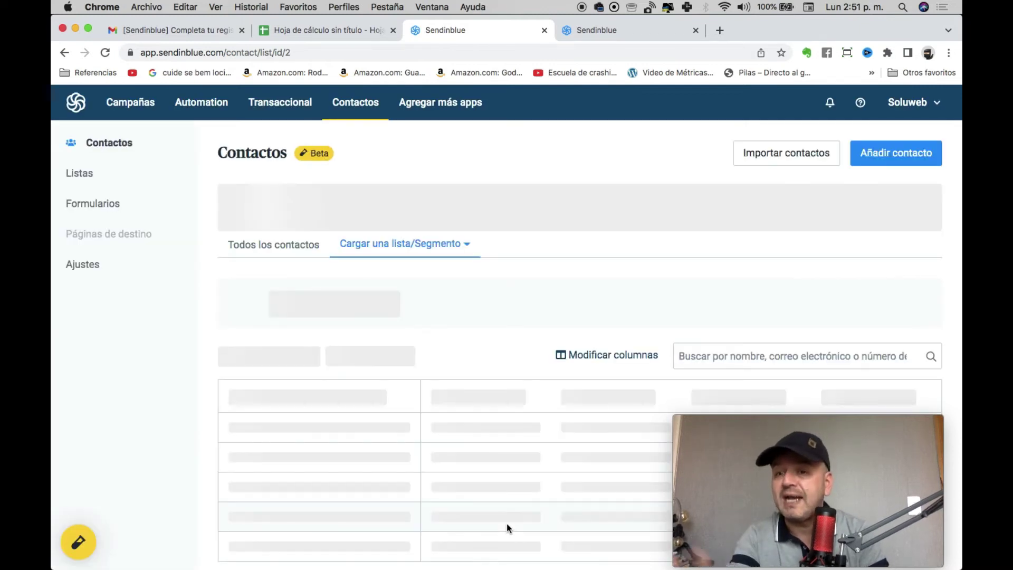
# Scroll through Su primera lista to check its 4 contacts, then back to the top.
pyautogui.scroll(-1, 544, 352)
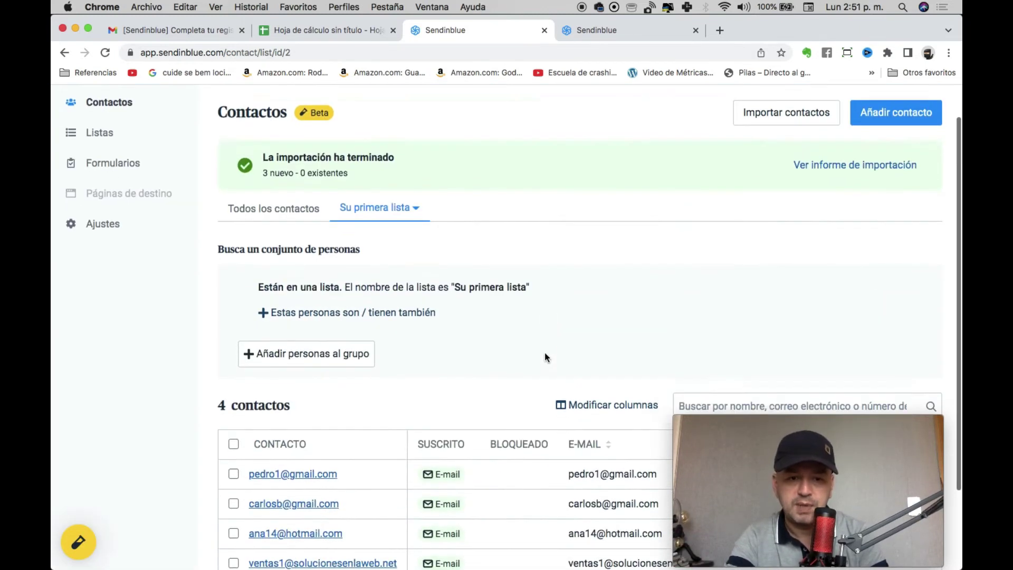
pyautogui.scroll(-2, 545, 353)
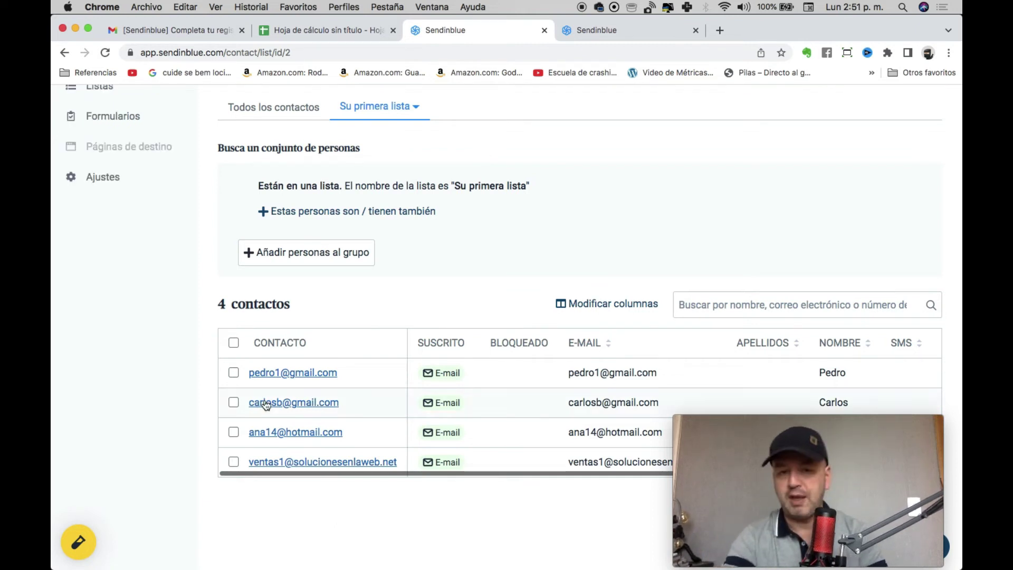
pyautogui.scroll(1, 464, 326)
pyautogui.scroll(3, 464, 326)
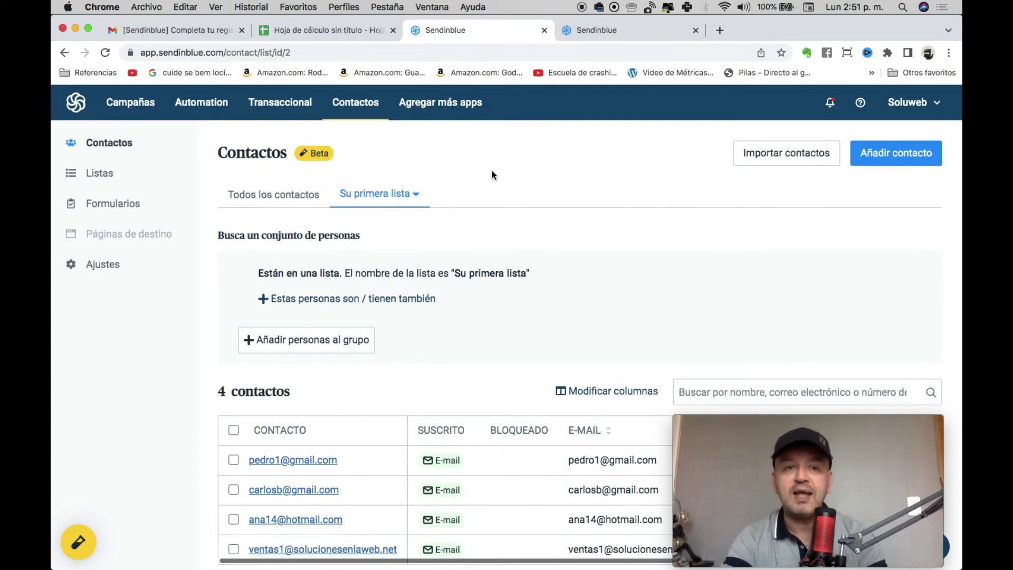
# From Campañas, create an e-mail campaign named 'Promoción Verano'.
pyautogui.click(145, 103)
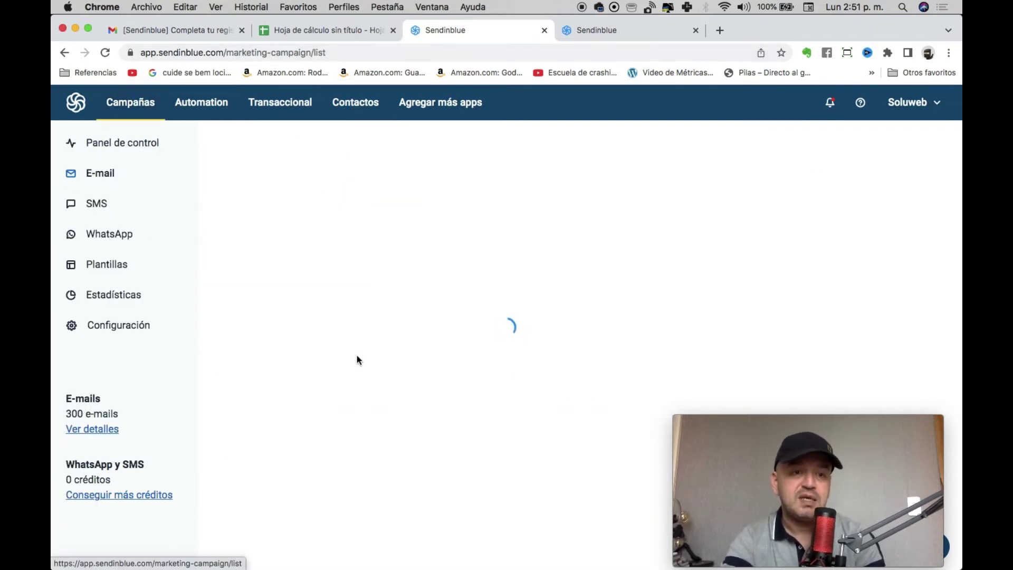
pyautogui.click(871, 159)
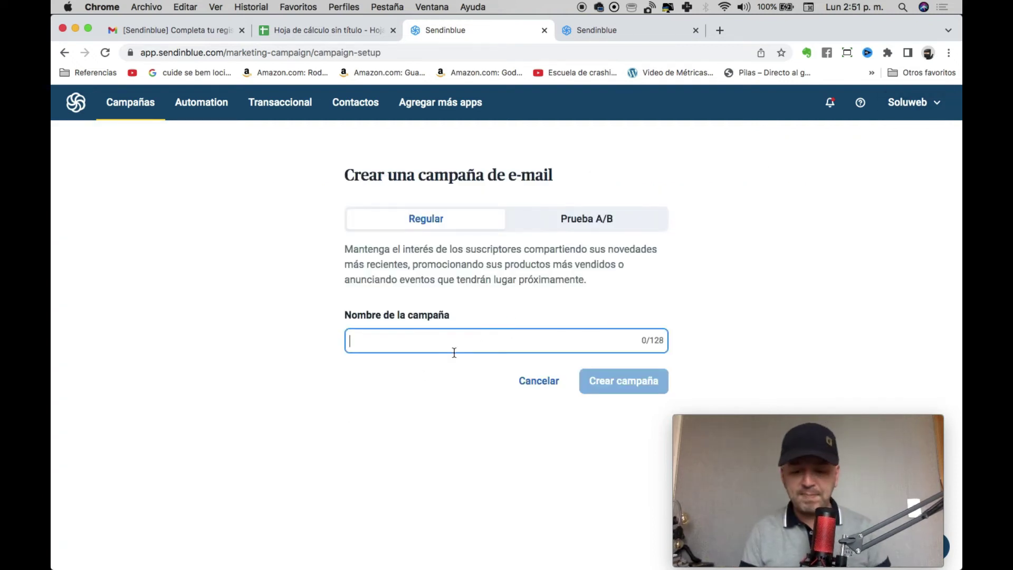
pyautogui.write('Promoción Verano')
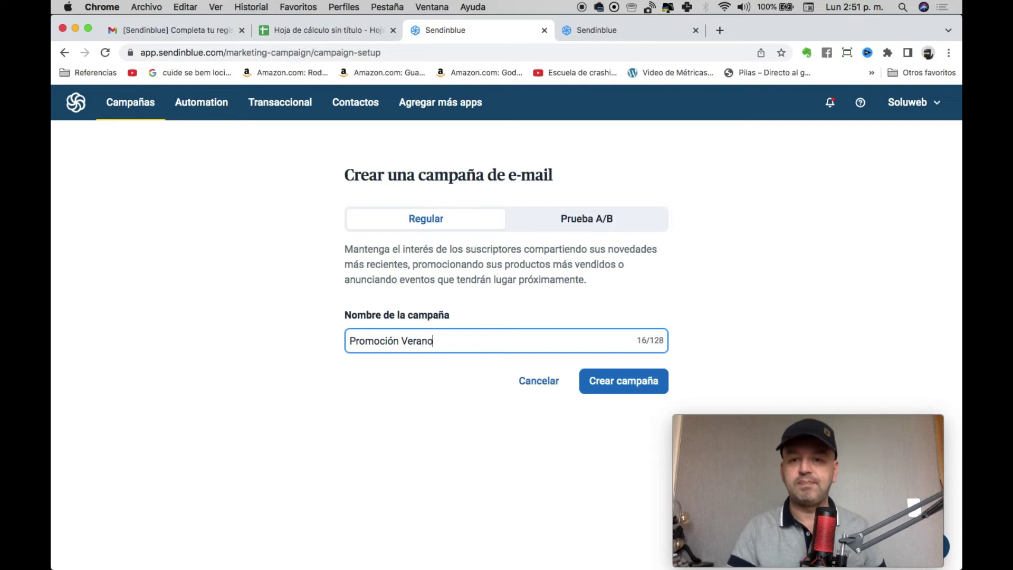
pyautogui.click(611, 379)
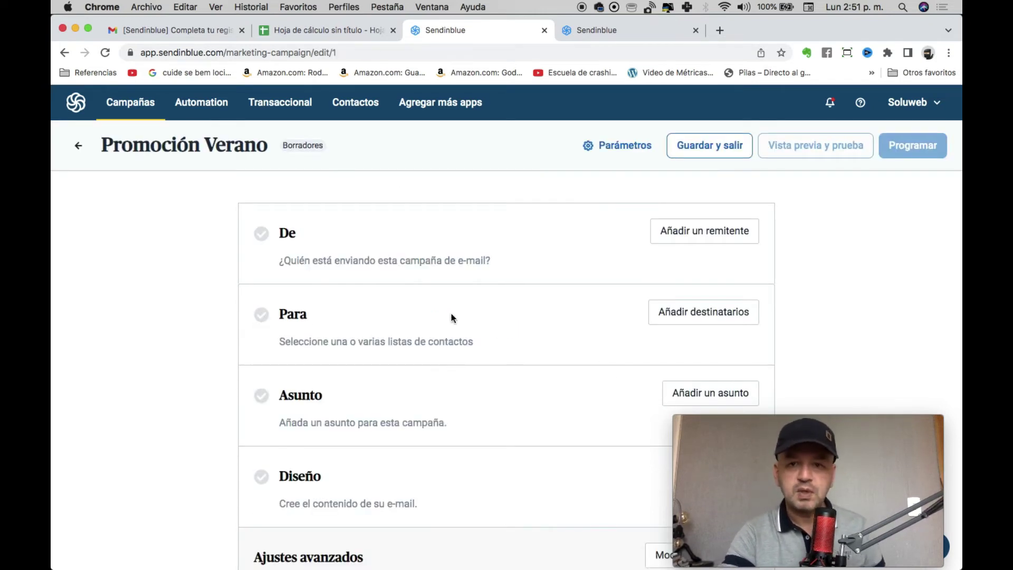
# Replace the sender name 'My Company' with 'Soluweb' and save the sender details.
pyautogui.click(734, 236)
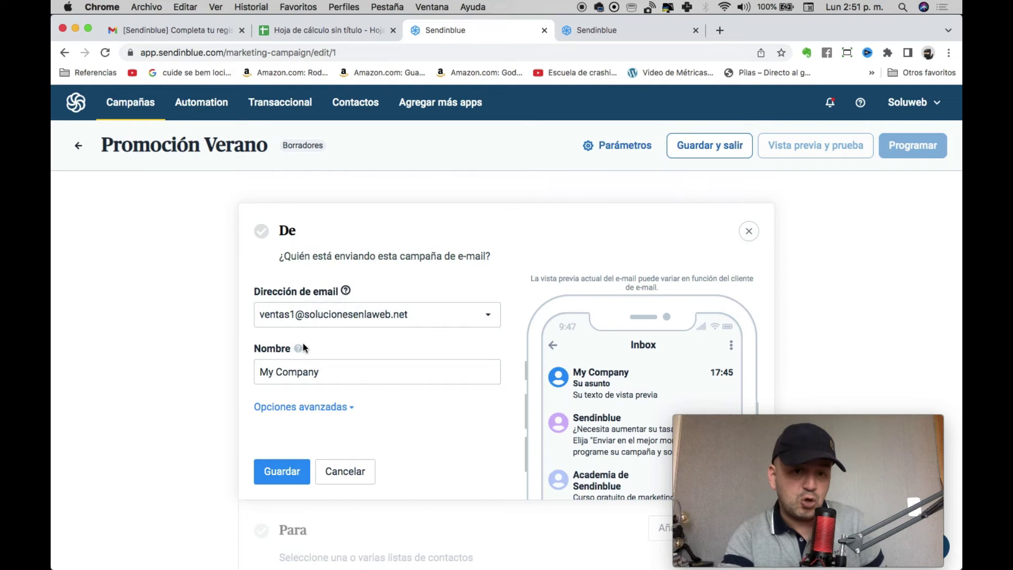
pyautogui.tripleClick(333, 366)
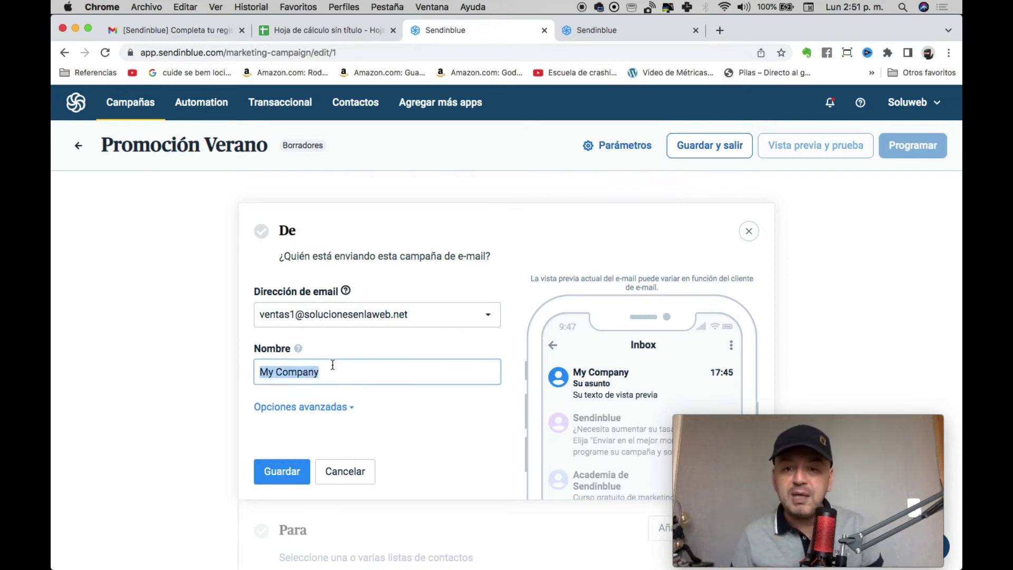
pyautogui.write('Soluweb')
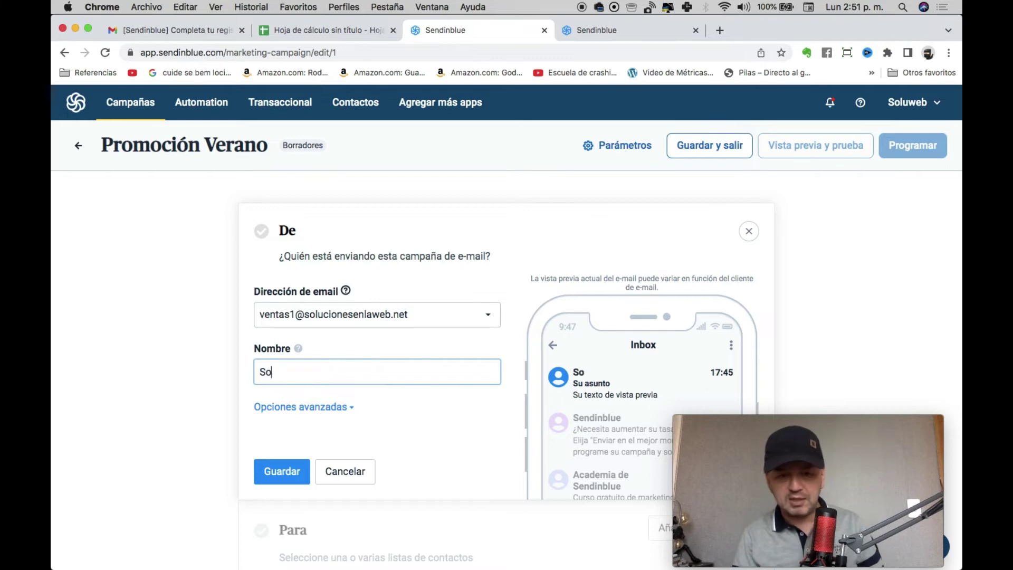
pyautogui.click(297, 469)
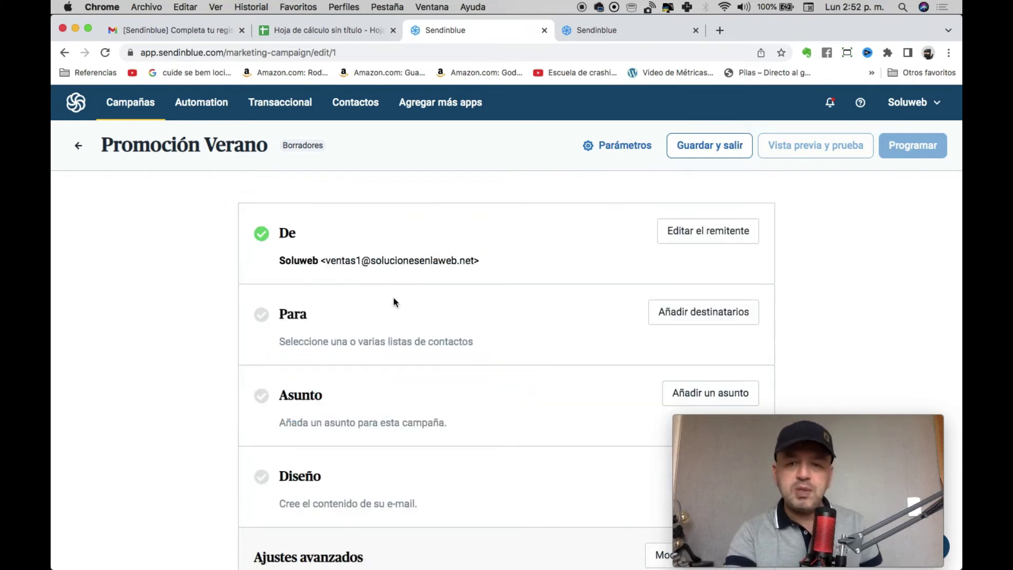
# Choose Su primera lista (4 recipients) as the campaign recipients and save.
pyautogui.click(738, 324)
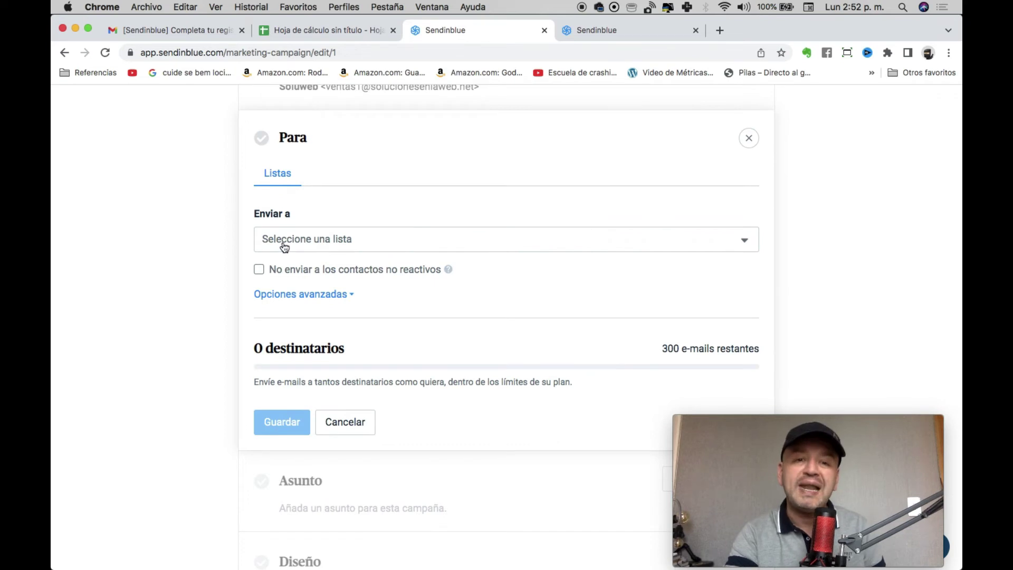
pyautogui.click(294, 244)
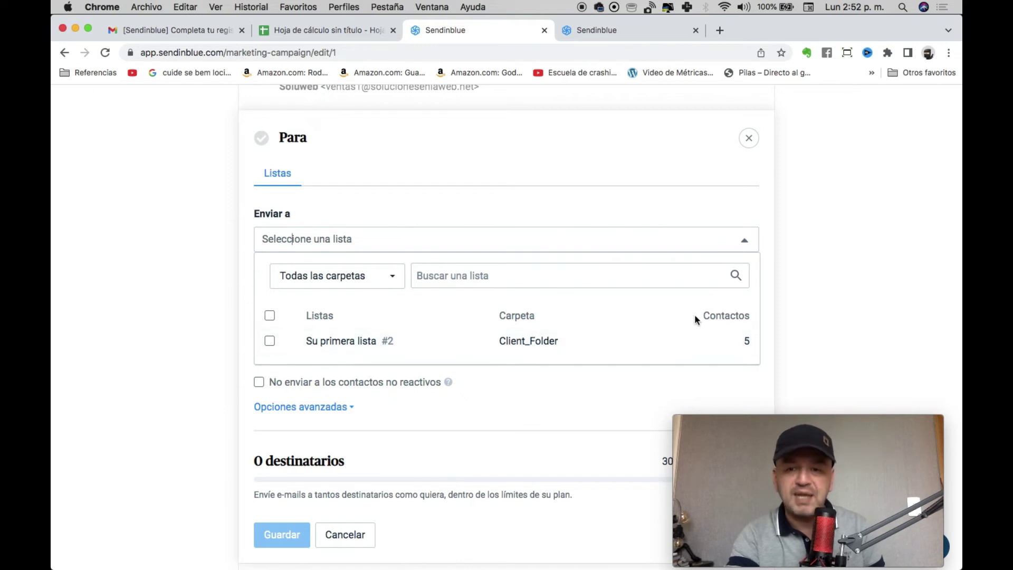
pyautogui.click(270, 345)
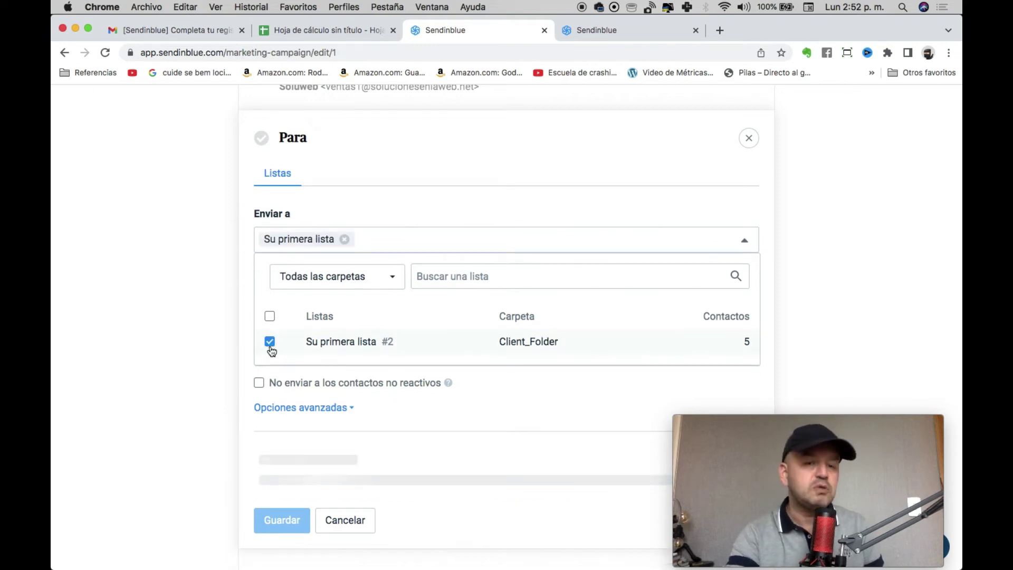
pyautogui.scroll(-4, 325, 432)
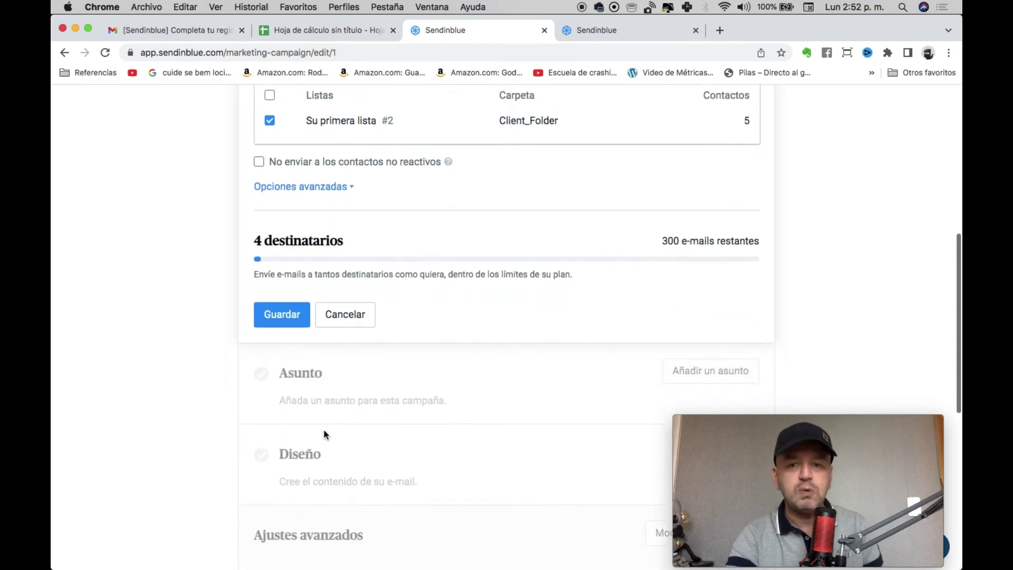
pyautogui.scroll(-1, 324, 430)
pyautogui.scroll(3, 443, 236)
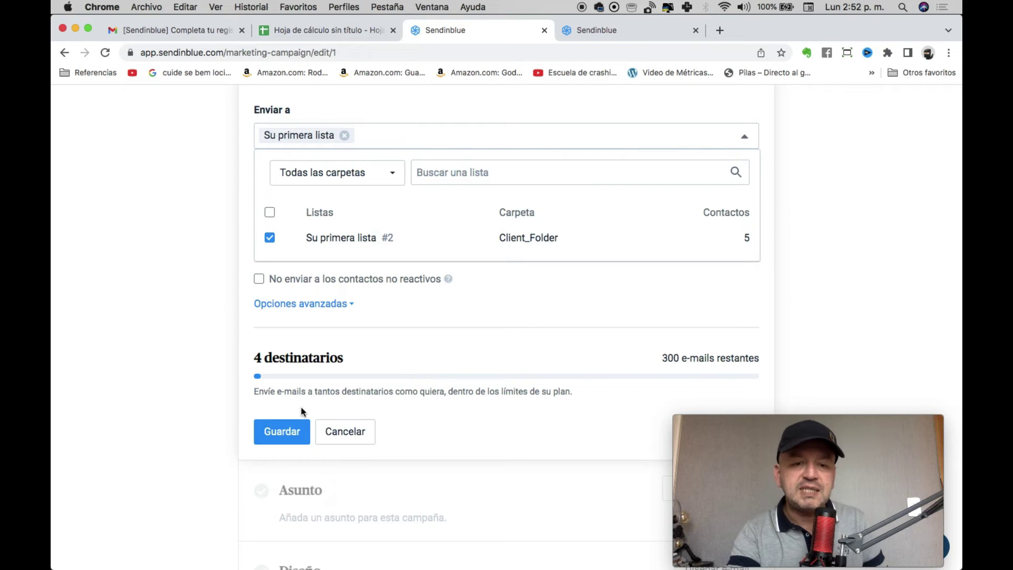
pyautogui.click(288, 440)
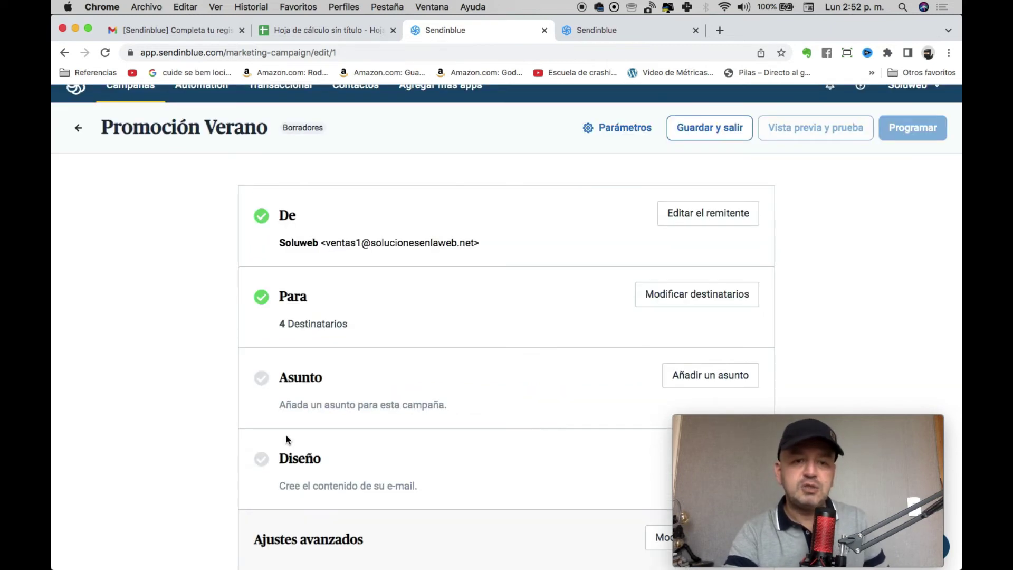
pyautogui.scroll(-5, 713, 211)
# Write the subject 'Aprovecha el precio de nuestras camisas con el 50% de descuento'.
pyautogui.click(713, 199)
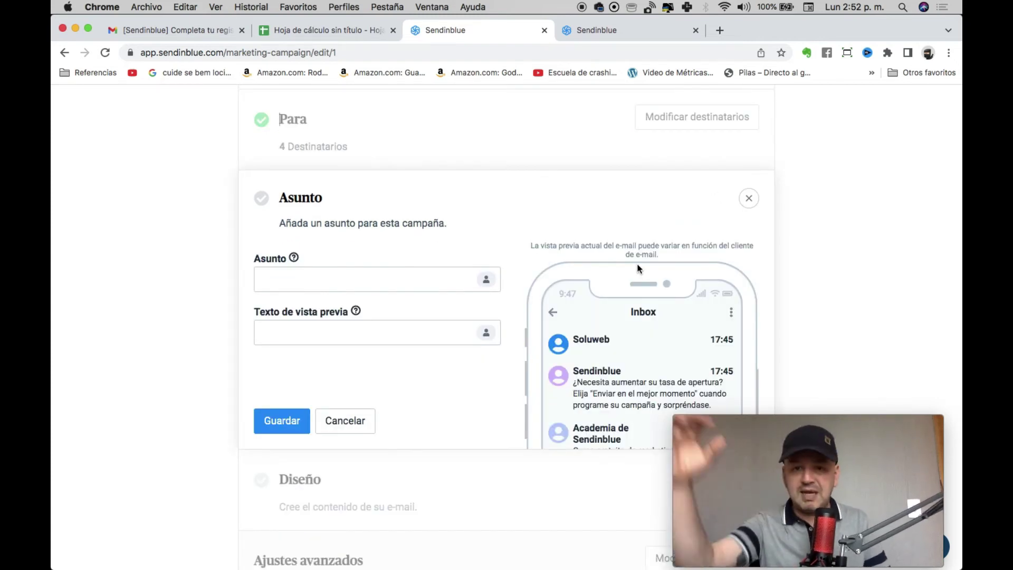
pyautogui.click(395, 277)
pyautogui.write('Prom')
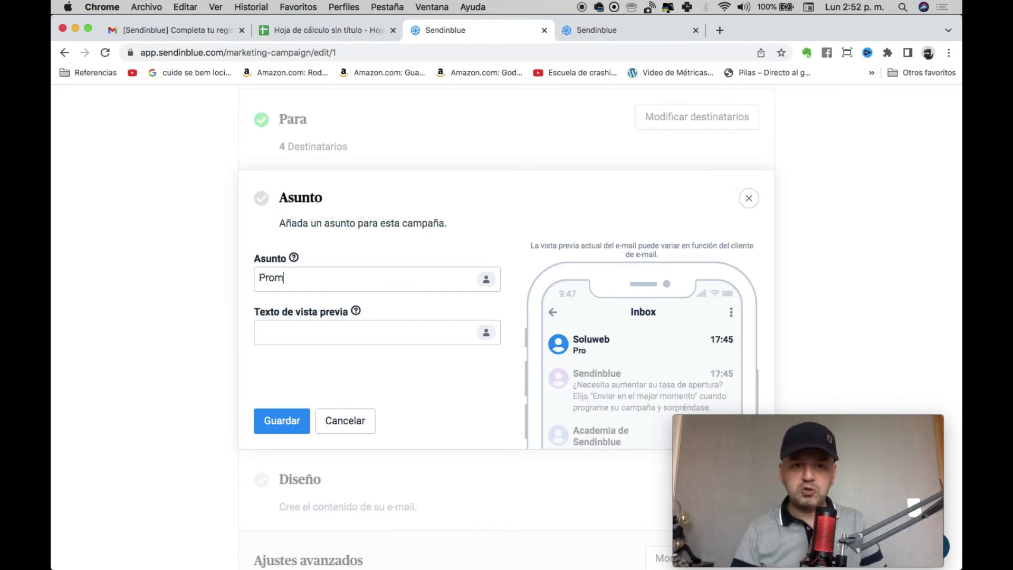
pyautogui.write('oció')
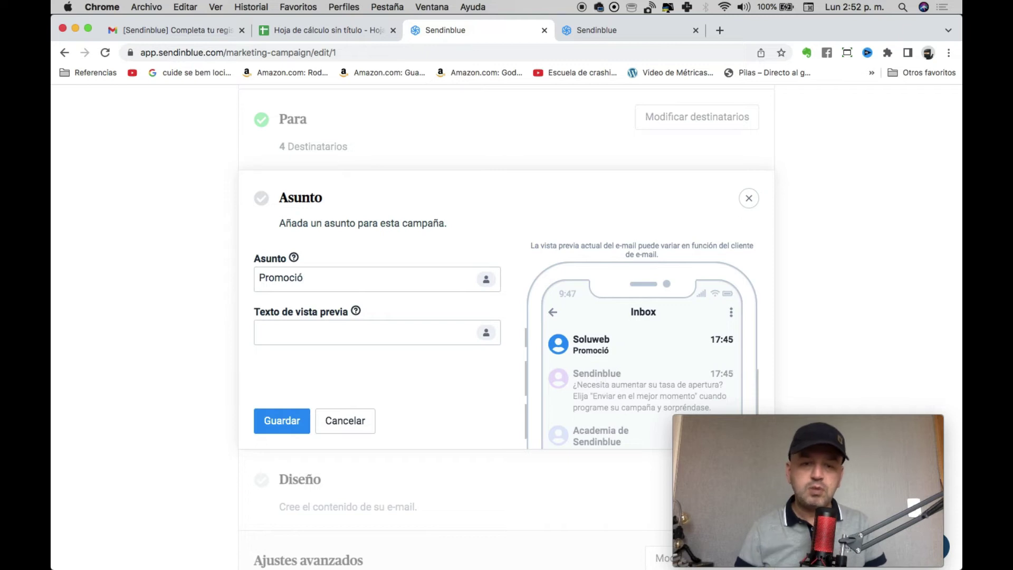
pyautogui.press('super+a')
pyautogui.write('Apro')
pyautogui.write('vecha el preci')
pyautogui.write('ó')
pyautogui.write(' con')
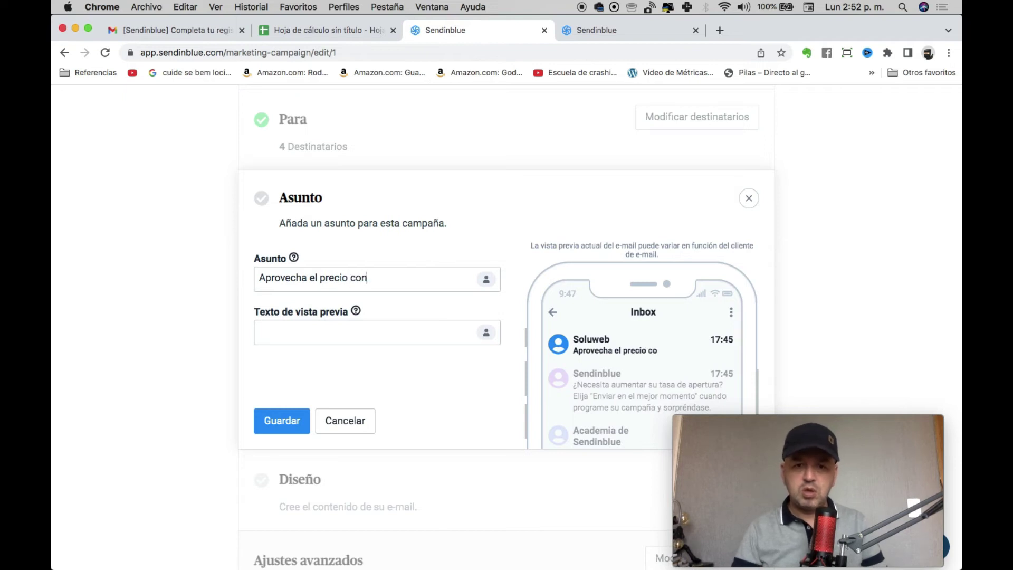
pyautogui.write(' el 50% de descuento')
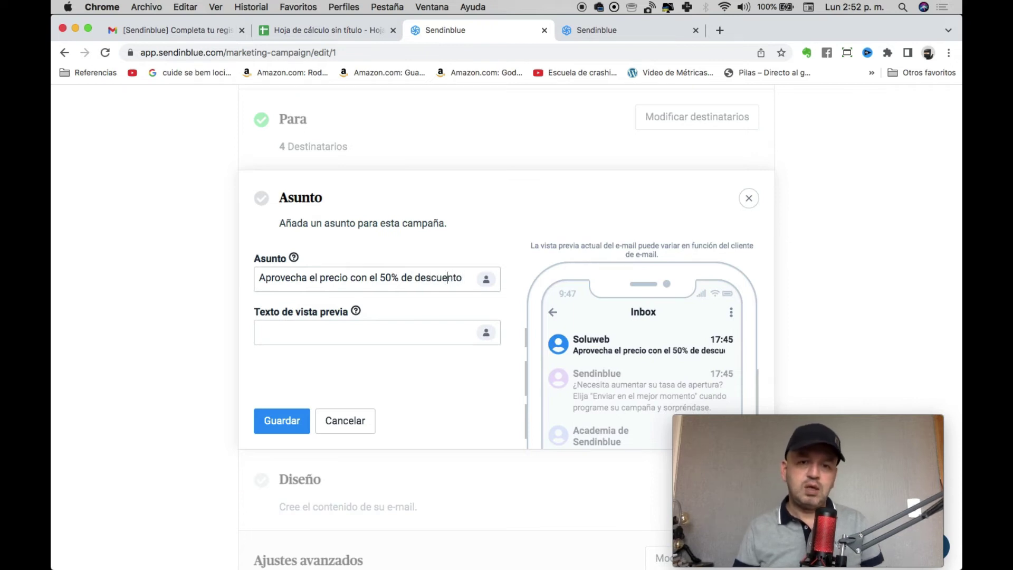
pyautogui.click(415, 277)
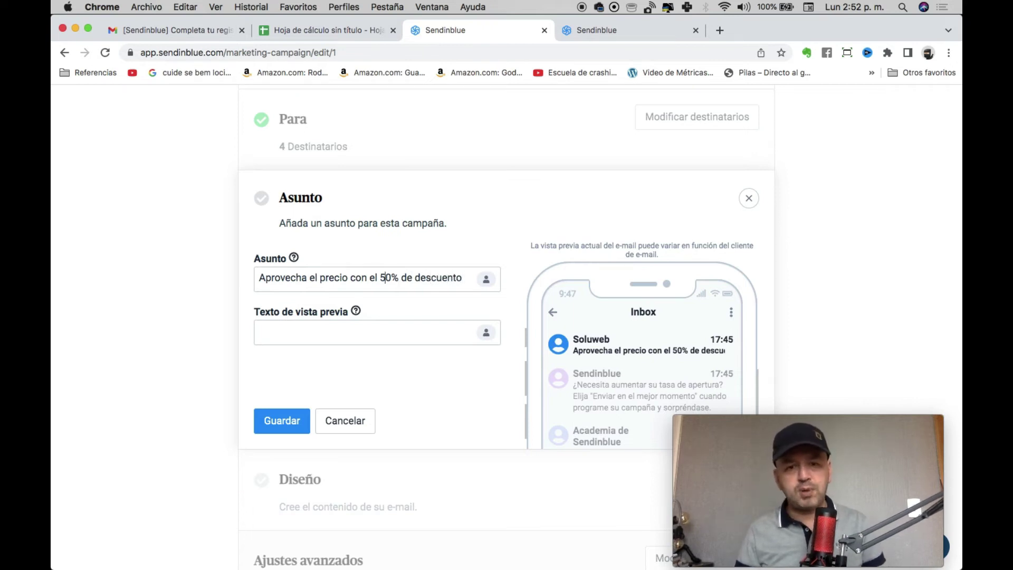
pyautogui.write('de nuestra')
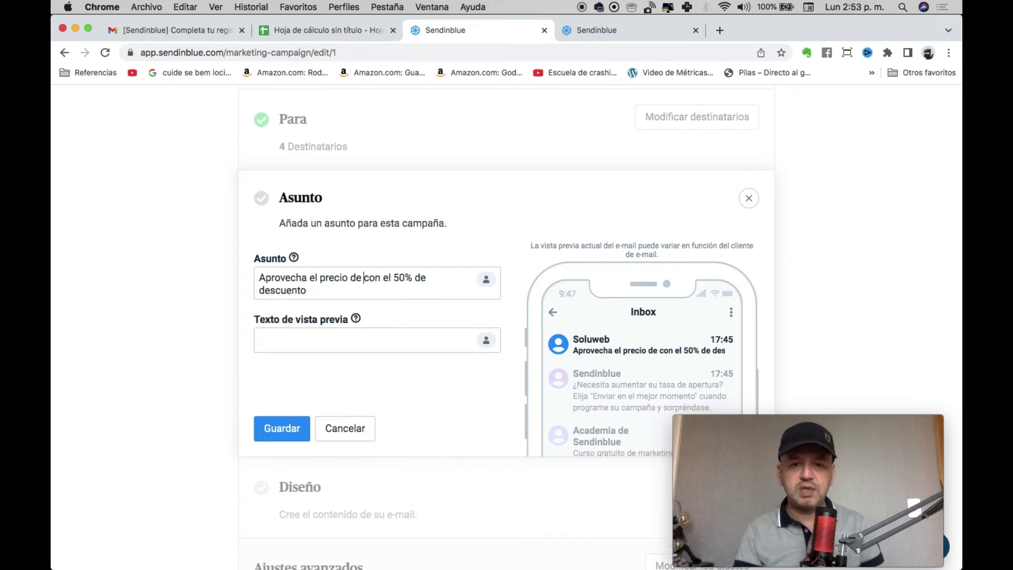
pyautogui.write('s camisas')
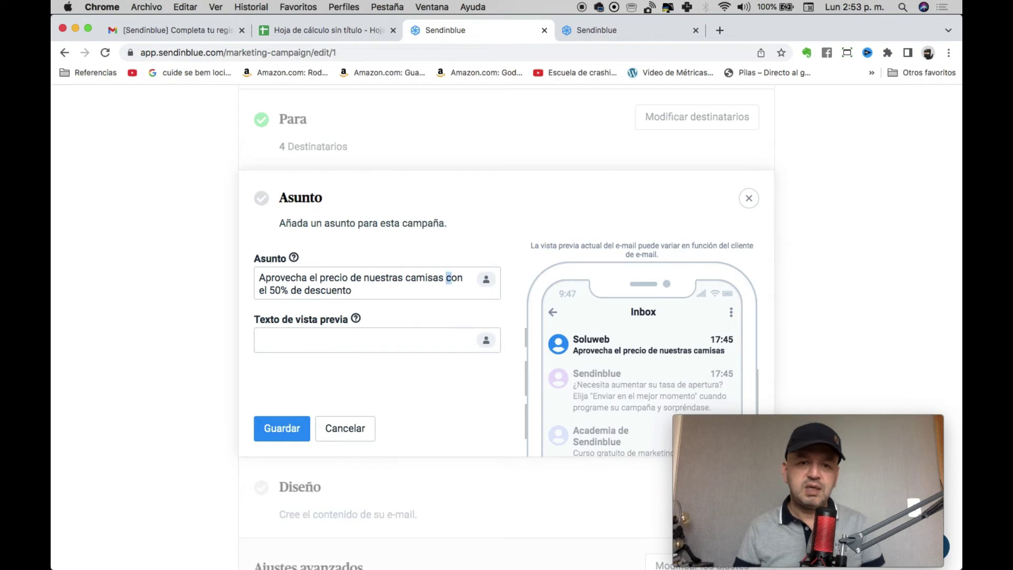
# Capitalize DESCUENTO and PRECIO in the subject and save it.
pyautogui.click(446, 278)
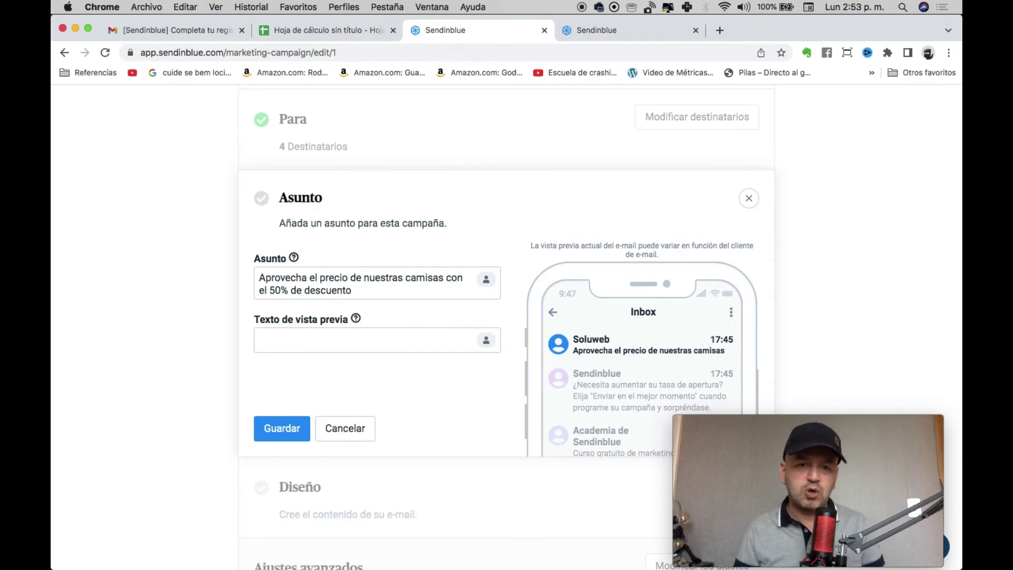
pyautogui.doubleClick(326, 291)
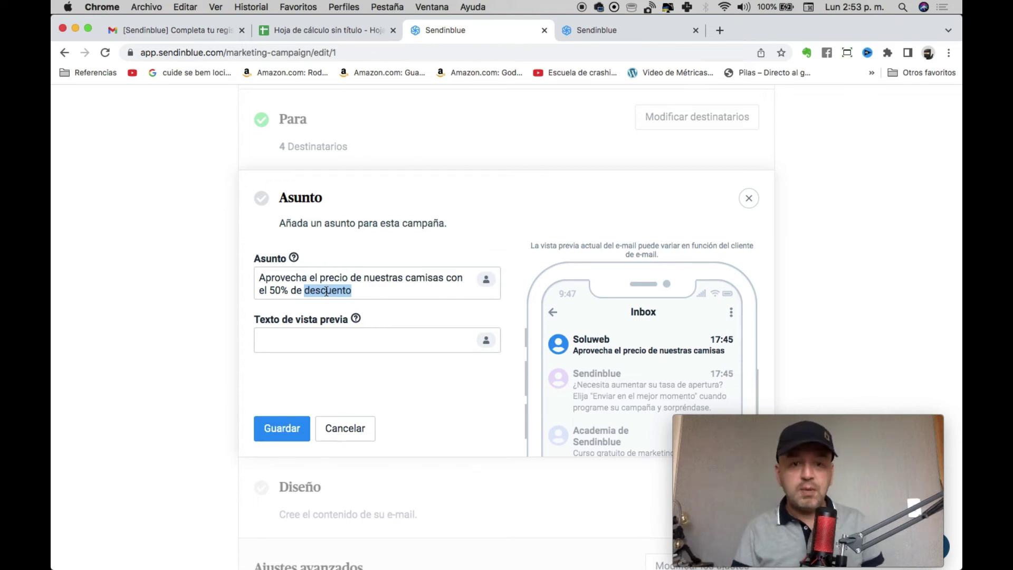
pyautogui.write('DESCUENTO')
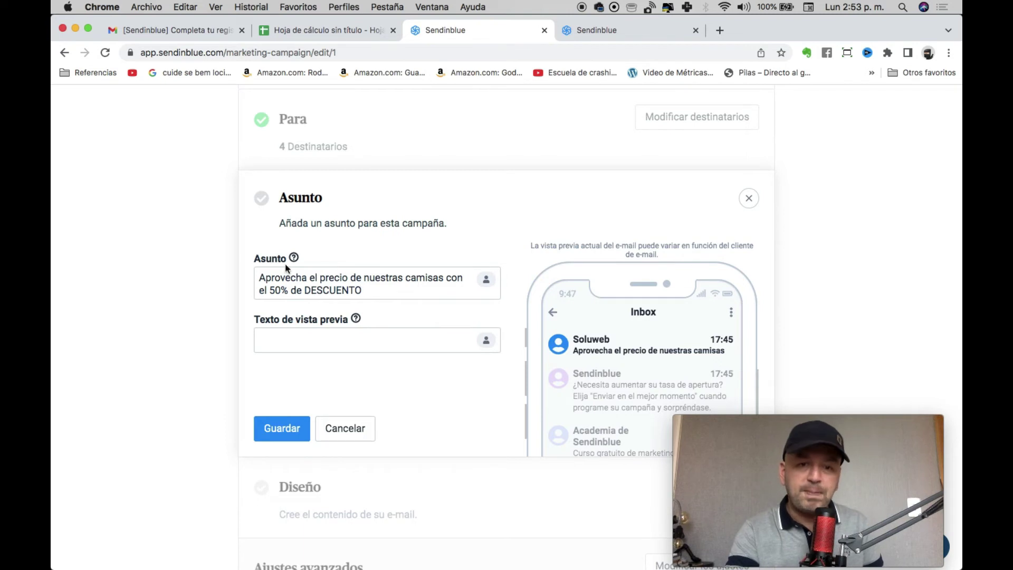
pyautogui.doubleClick(334, 275)
pyautogui.write('PRECOP')
pyautogui.press('BackSpace')
pyautogui.press('BackSpace')
pyautogui.write('IO')
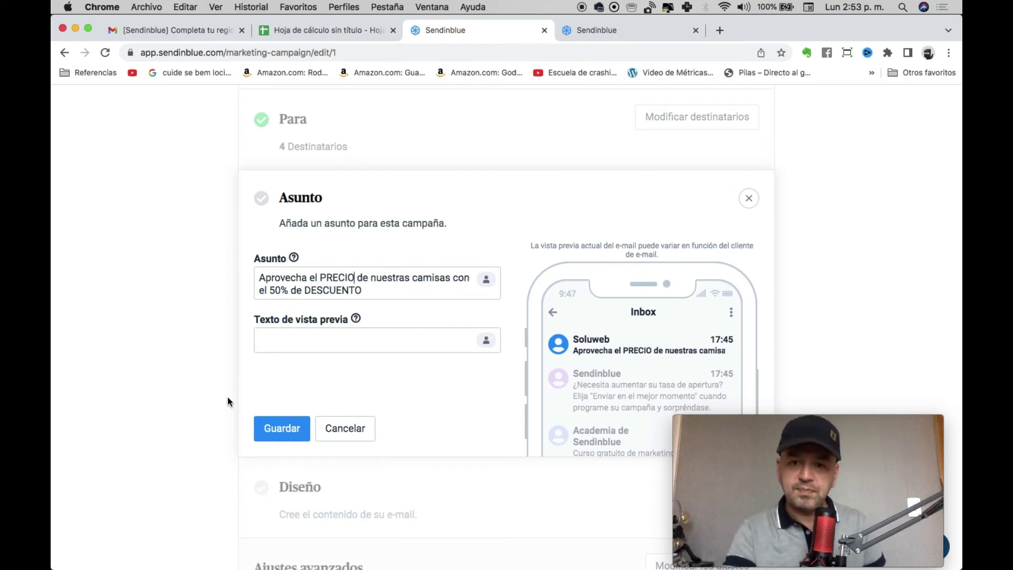
pyautogui.click(274, 432)
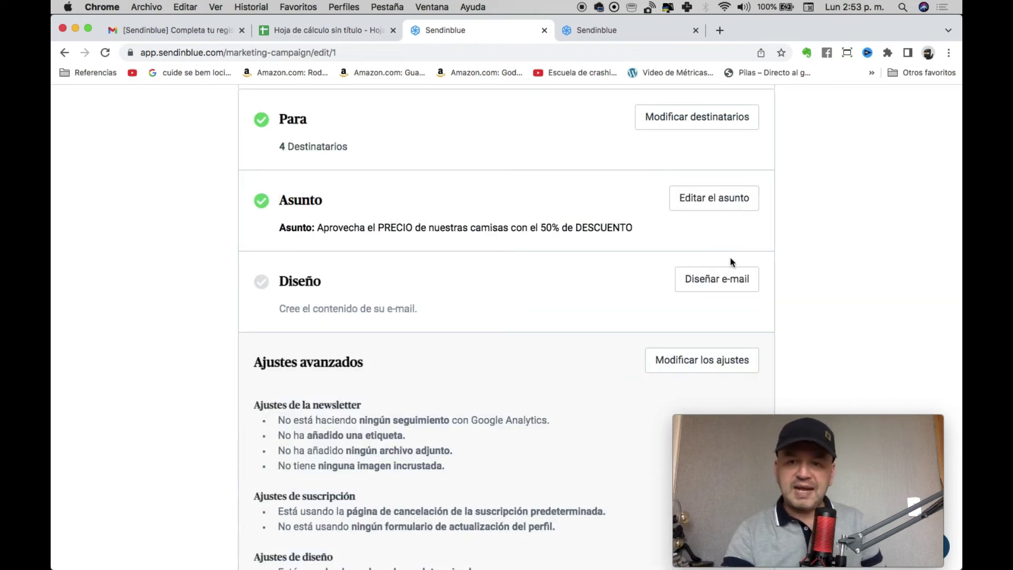
# Start the email design for the campaign with Diseñar e-mail.
pyautogui.click(716, 277)
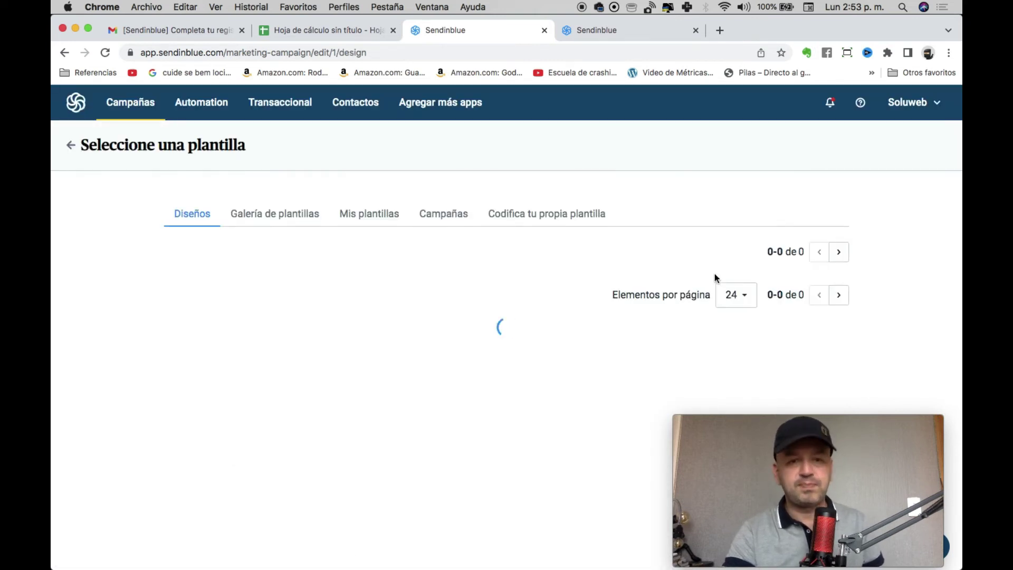
pyautogui.scroll(-3, 303, 470)
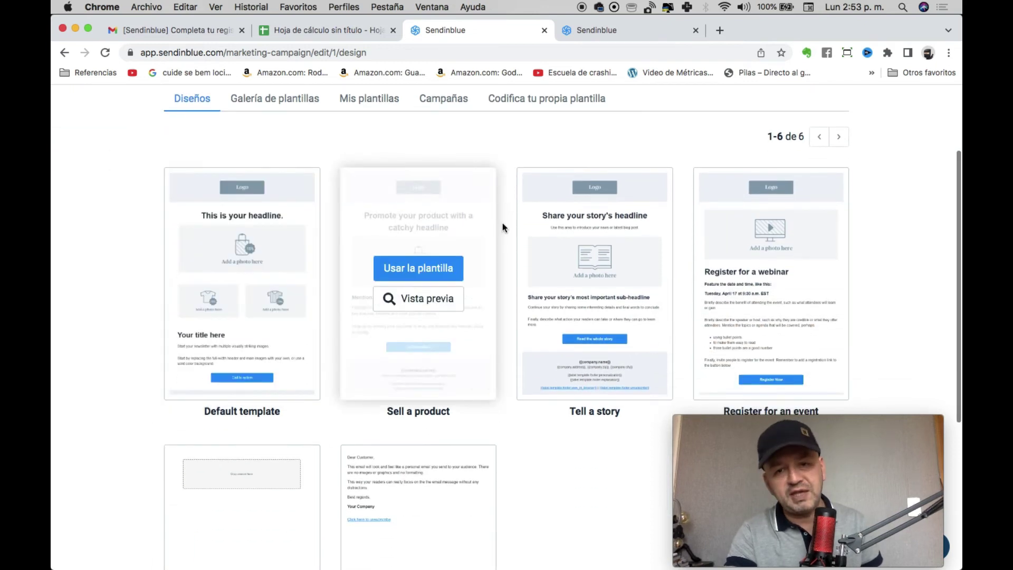
pyautogui.scroll(-1, 441, 474)
pyautogui.scroll(4, 332, 223)
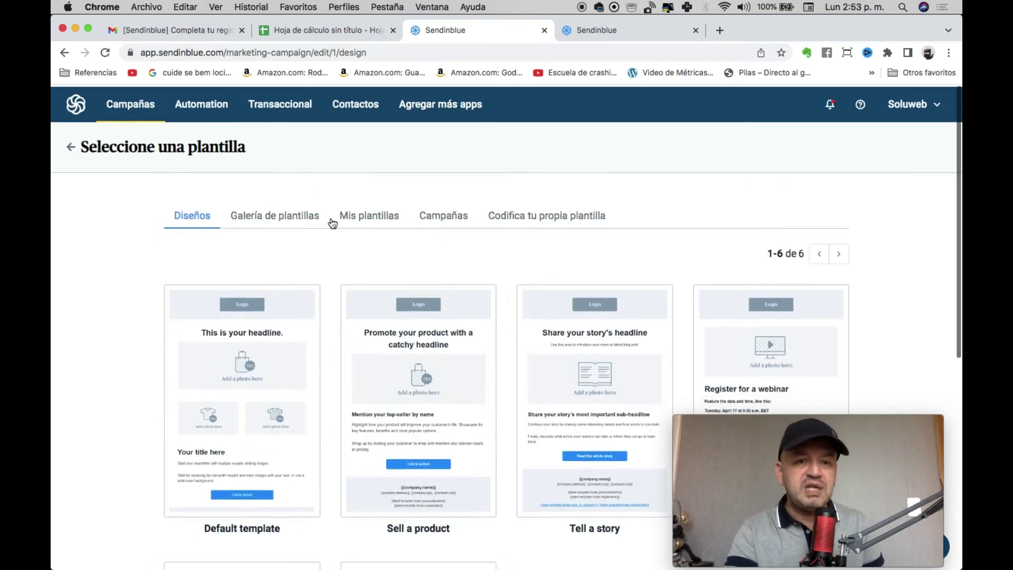
# Browse the Galería de plantillas, including the Black Friday and Cyber Monday templates.
pyautogui.click(275, 216)
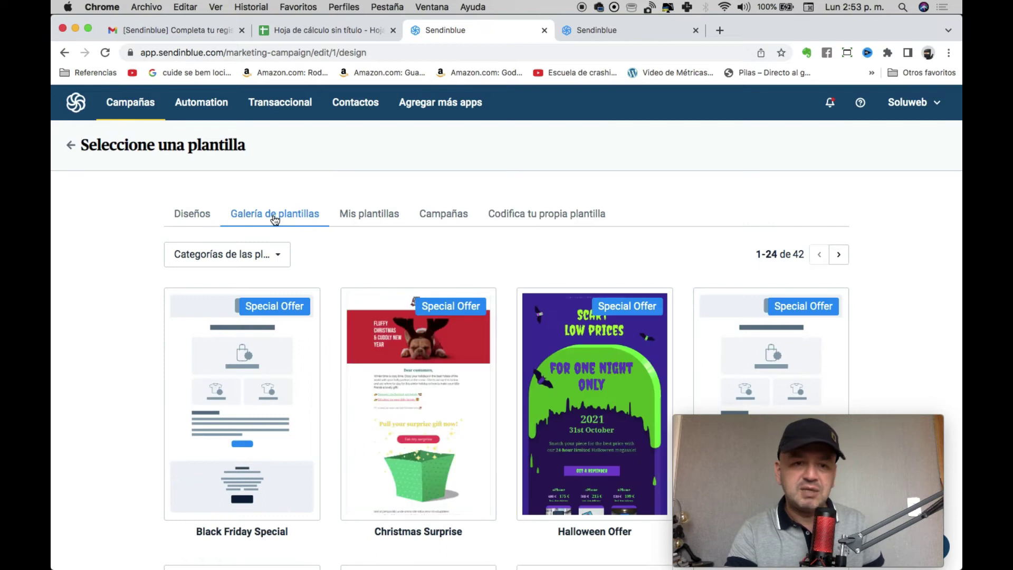
pyautogui.scroll(-12, 362, 401)
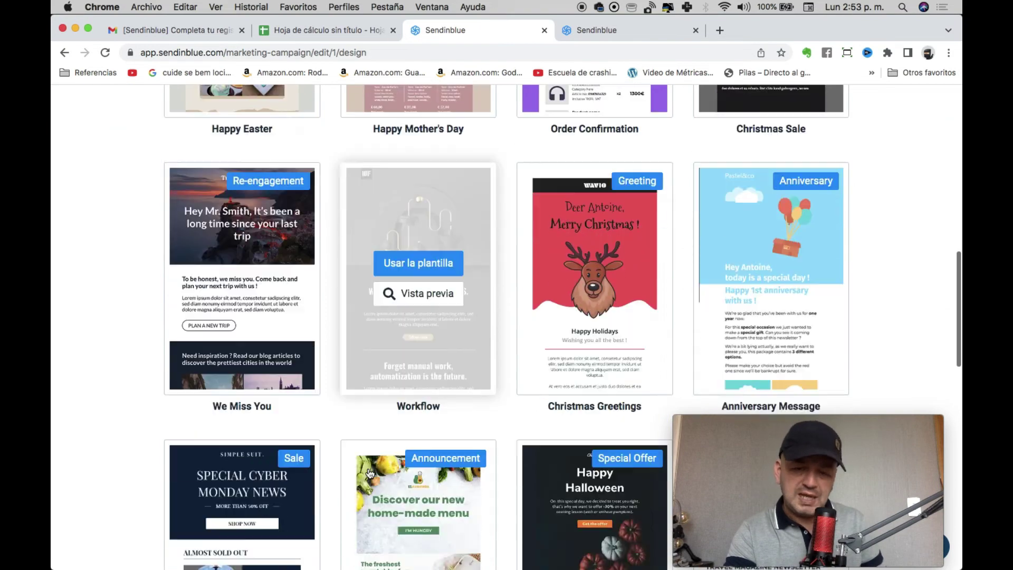
pyautogui.scroll(15, 370, 473)
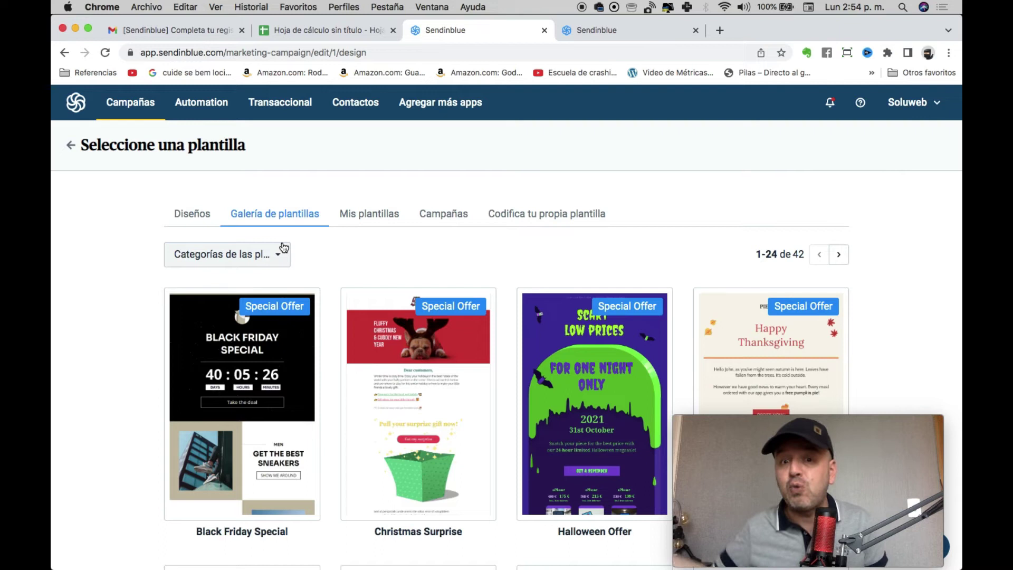
pyautogui.scroll(-5, 363, 309)
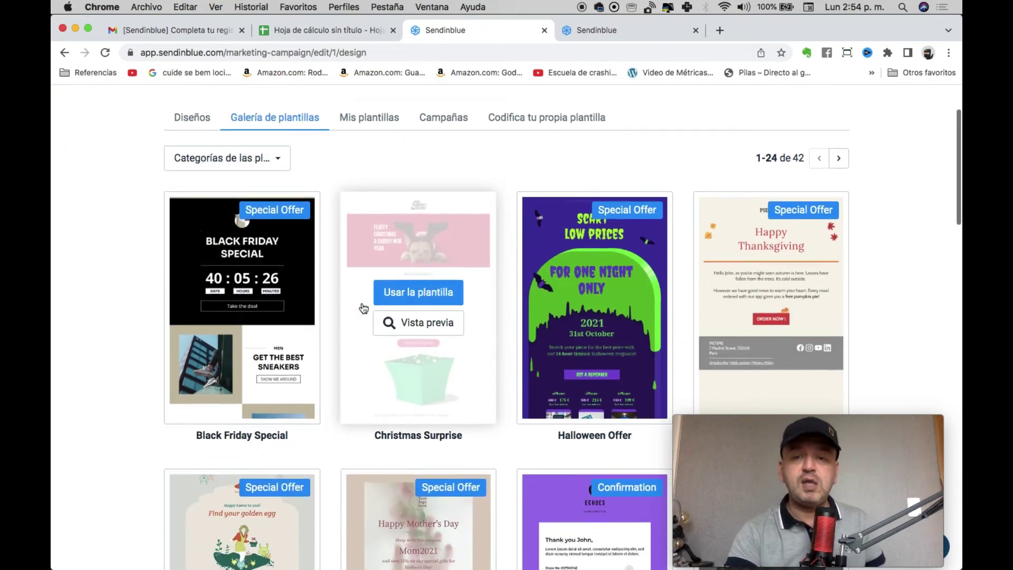
pyautogui.scroll(-12, 364, 309)
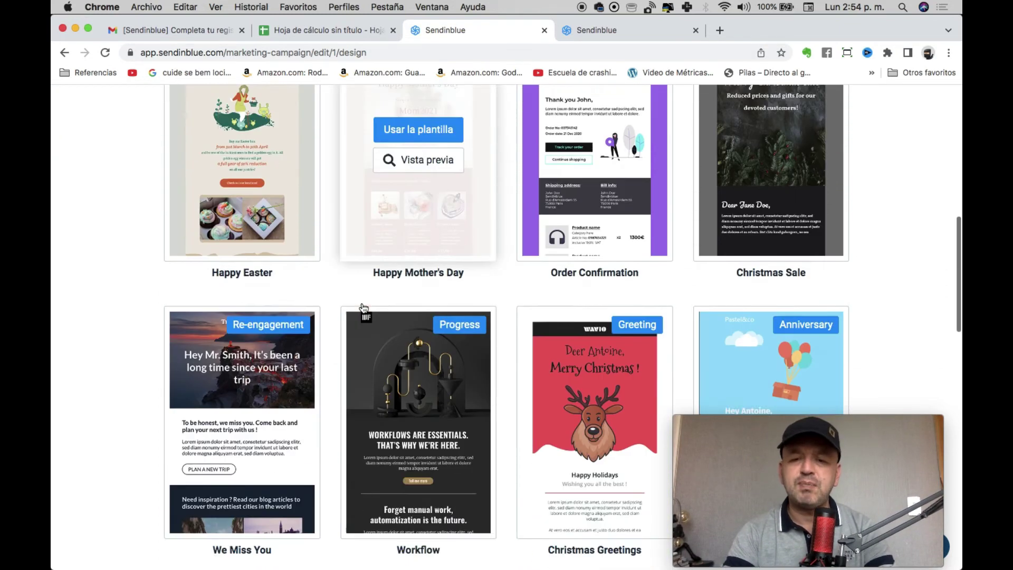
pyautogui.scroll(-15, 364, 309)
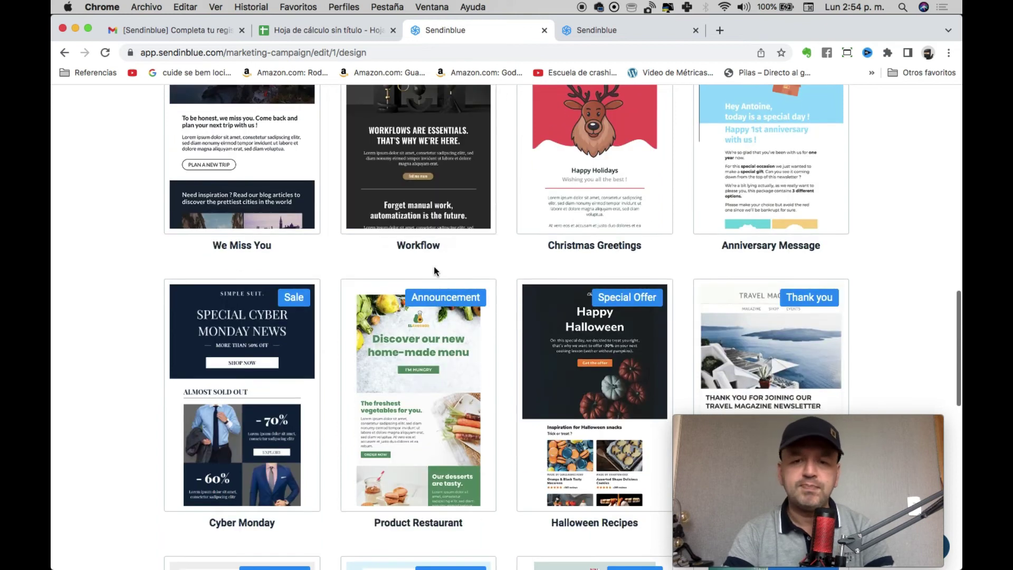
pyautogui.scroll(-6, 433, 267)
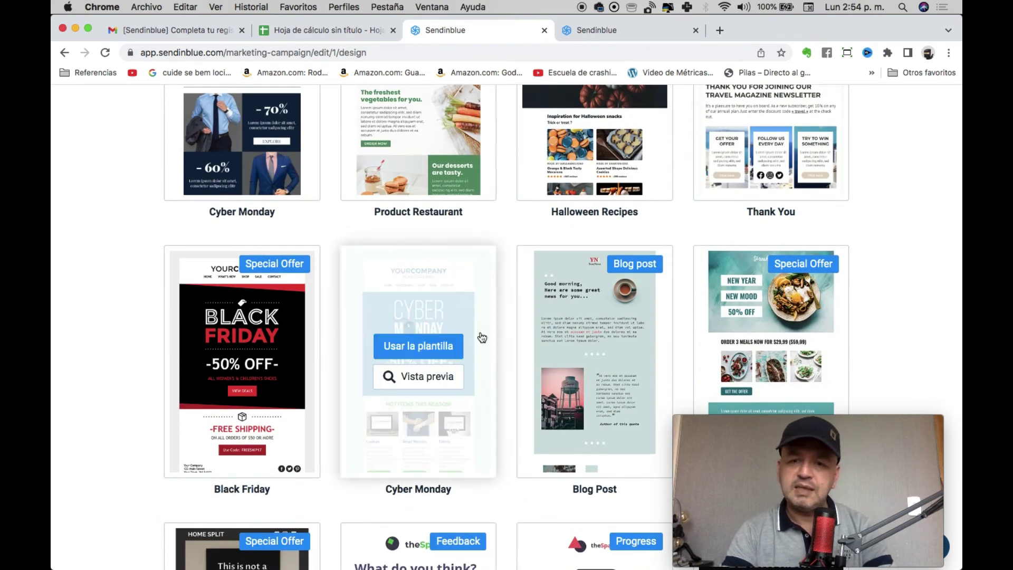
pyautogui.scroll(-3, 475, 404)
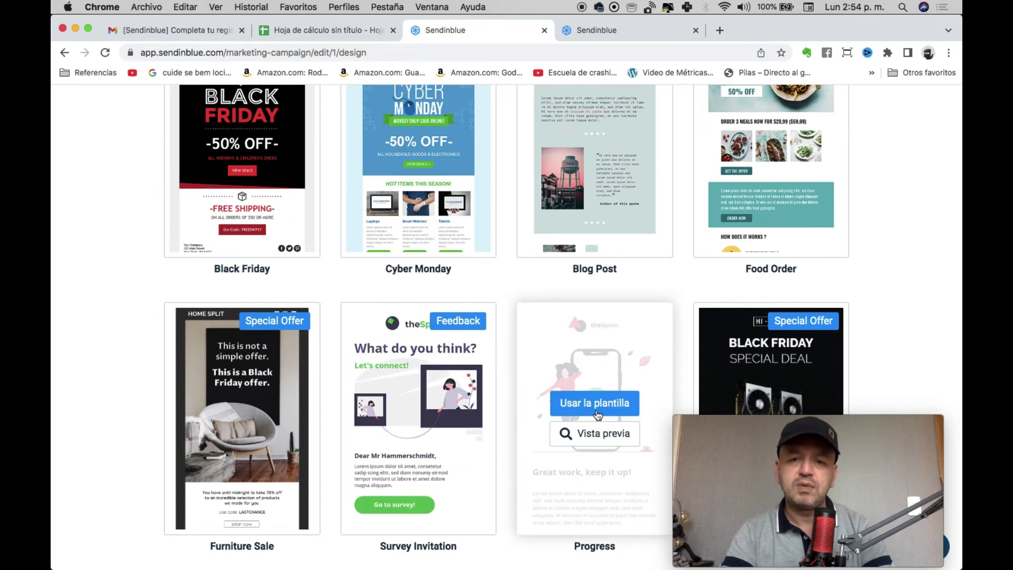
# Use the Progress template and dismiss the new-features announcement.
pyautogui.click(598, 412)
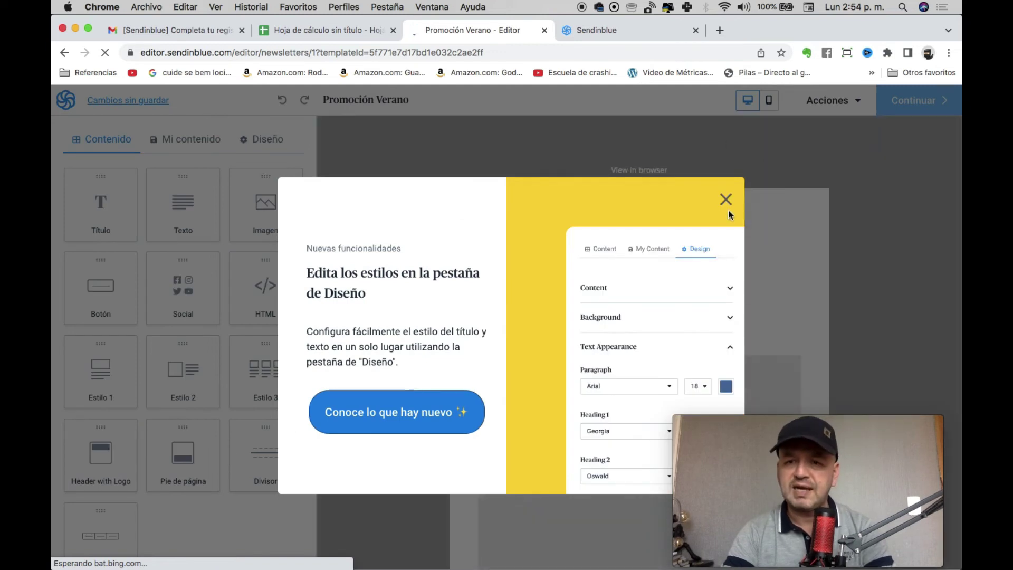
pyautogui.click(726, 199)
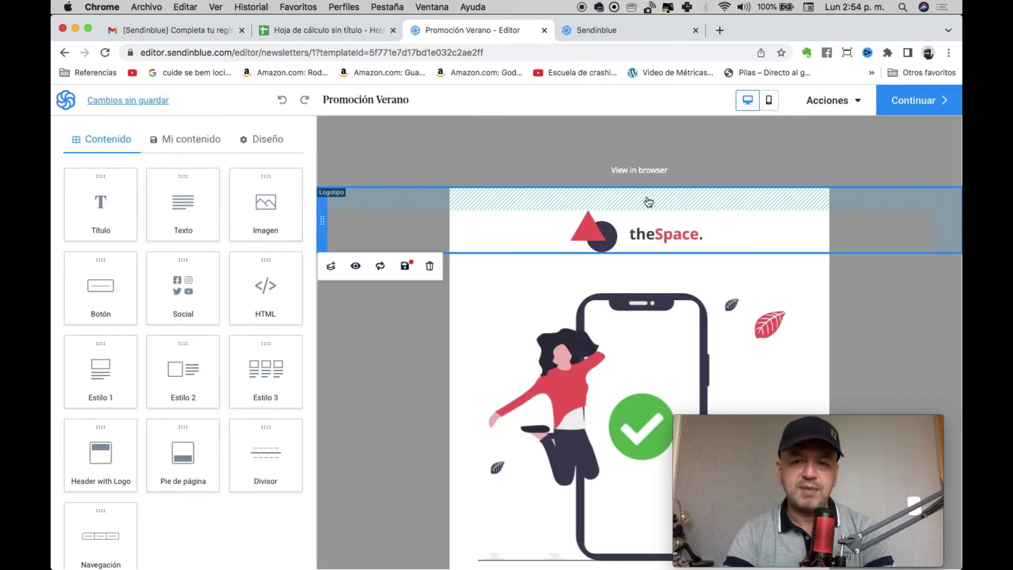
pyautogui.click(663, 222)
pyautogui.scroll(-10, 551, 303)
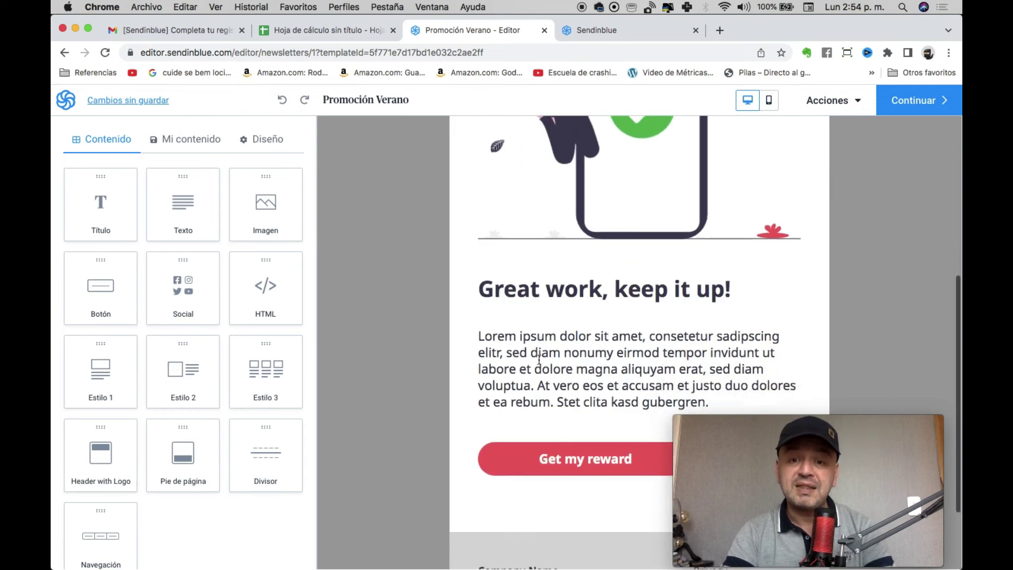
# Replace the Lorem ipsum paragraph with 'Último día de promoción en todas las camisas de temporada'.
pyautogui.doubleClick(544, 328)
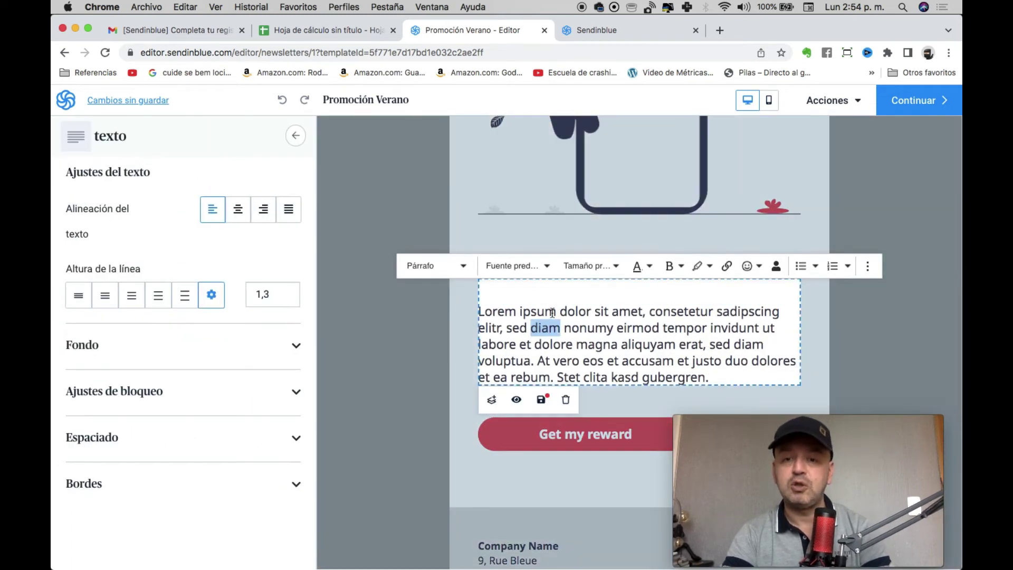
pyautogui.tripleClick(552, 313)
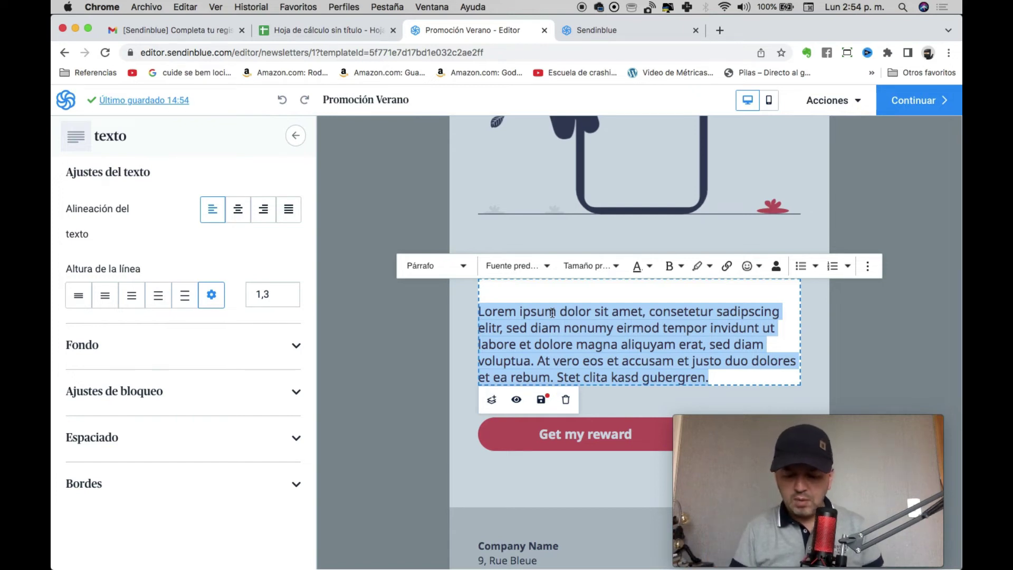
pyautogui.write('Último día de promoci')
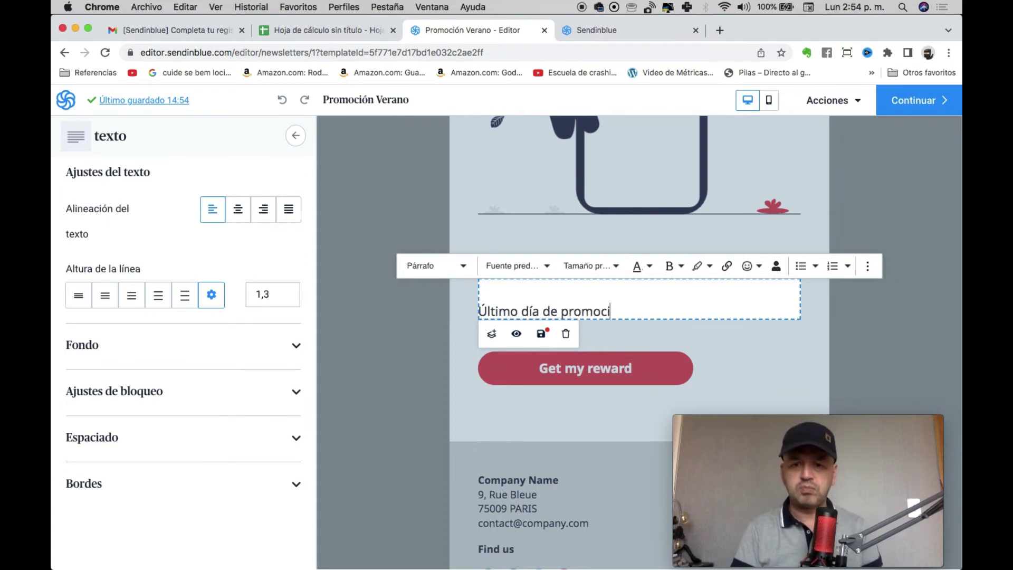
pyautogui.press('Return')
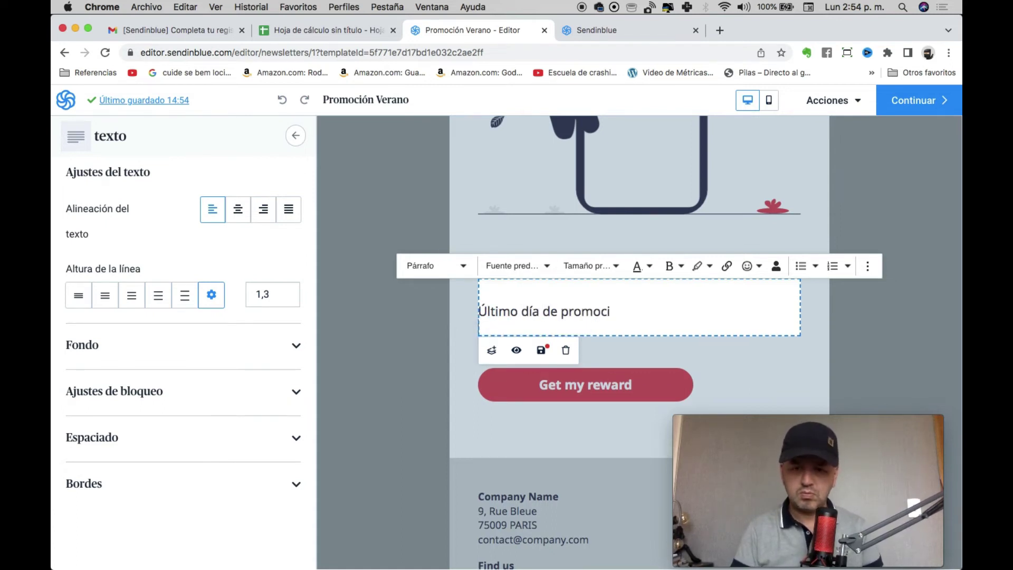
pyautogui.press('BackSpace')
pyautogui.write('ó')
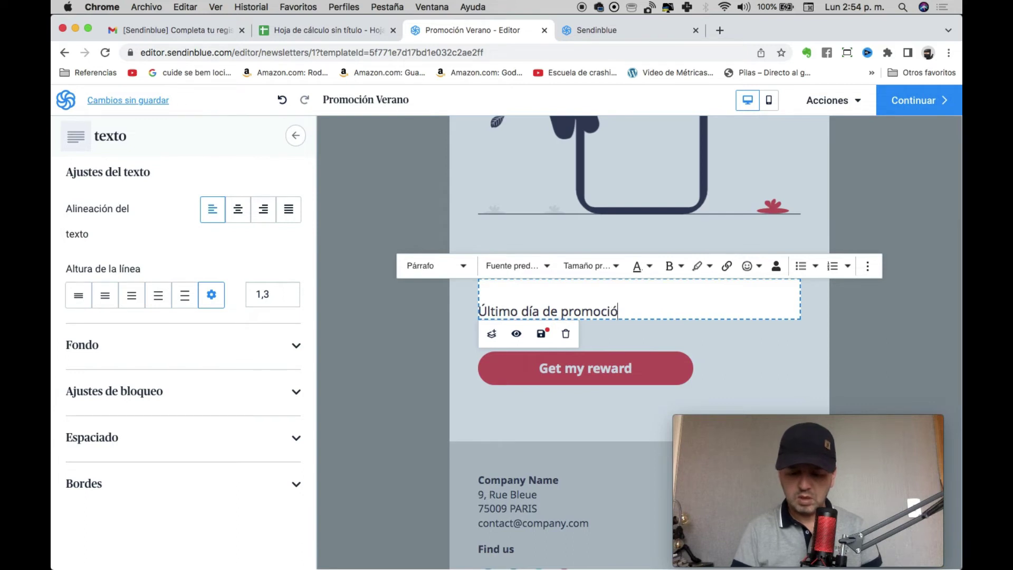
pyautogui.write('n en todas las camisas de te')
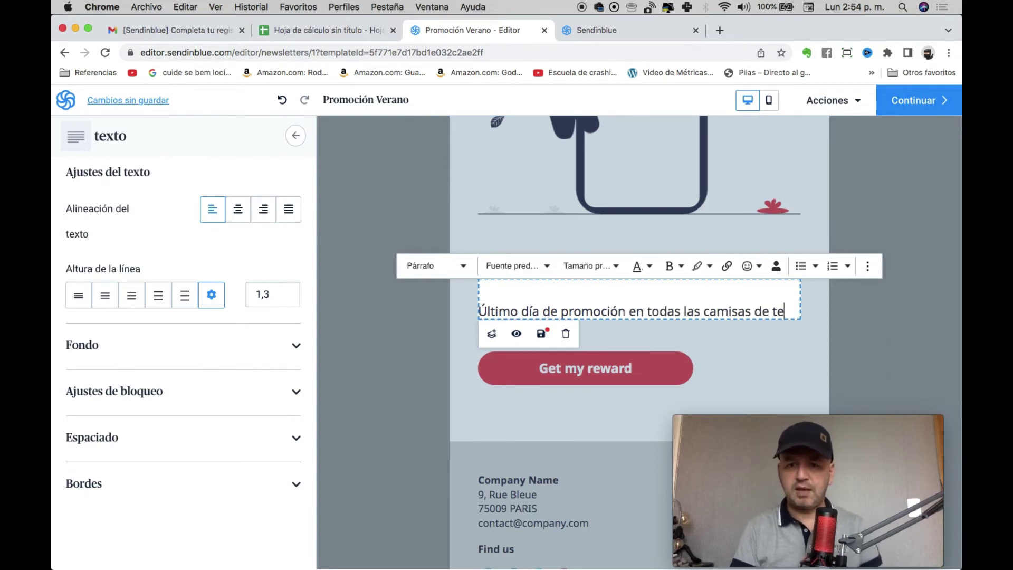
pyautogui.write('mporada')
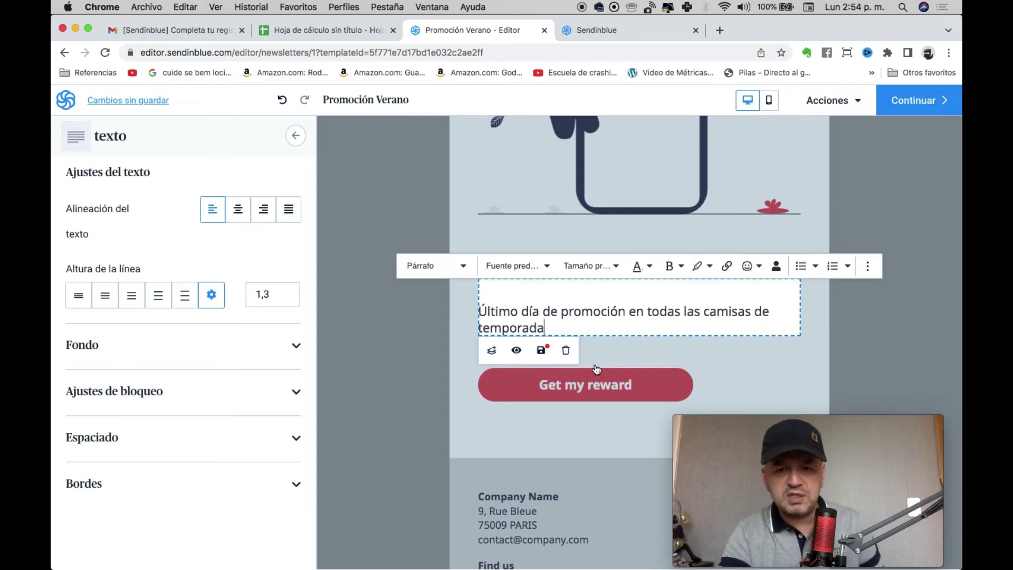
pyautogui.click(418, 407)
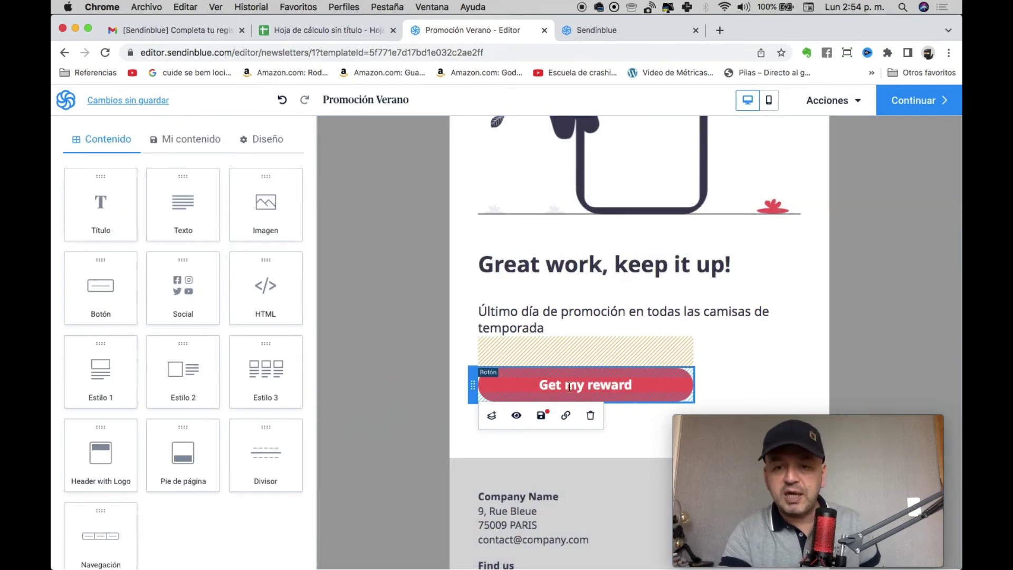
# Relabel the call-to-action button 'COMPRAR AHORA'.
pyautogui.doubleClick(572, 388)
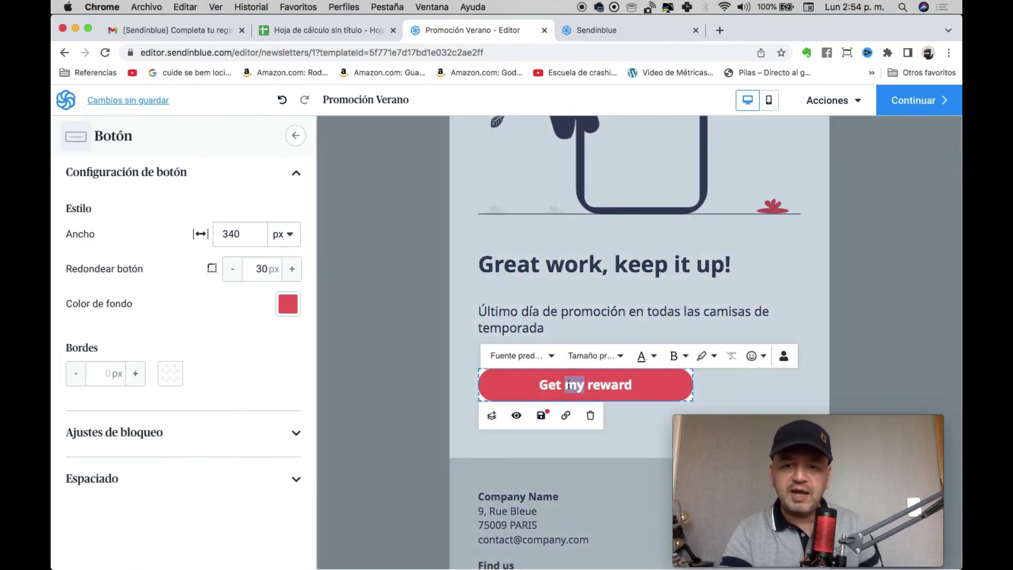
pyautogui.tripleClick(569, 384)
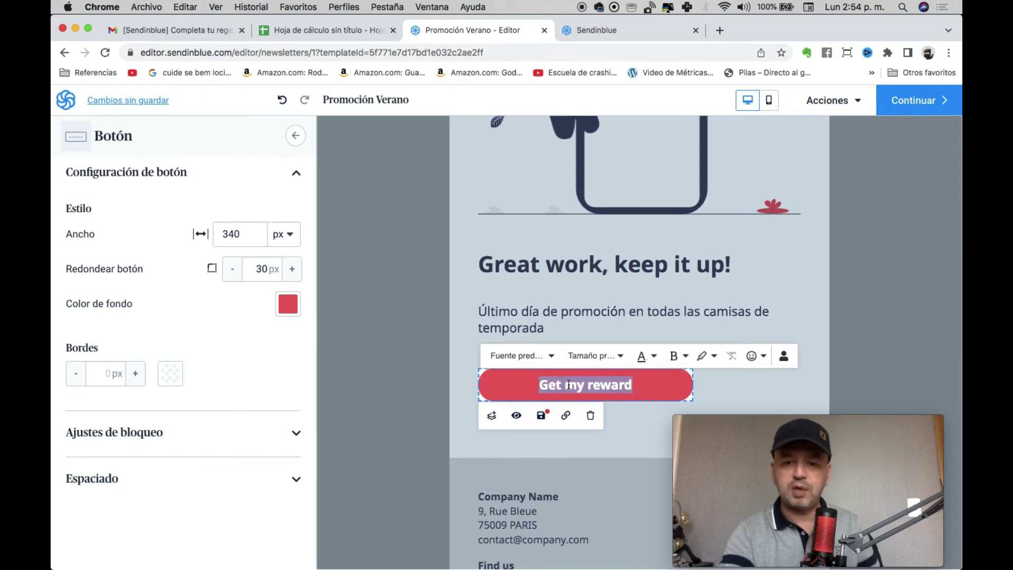
pyautogui.write('COM')
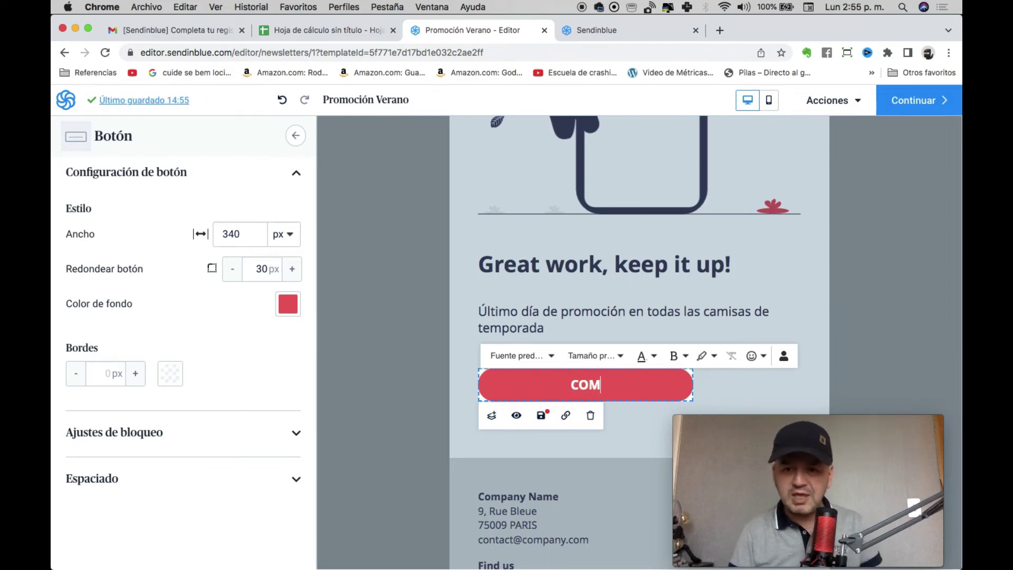
pyautogui.write('PRAR AHORA')
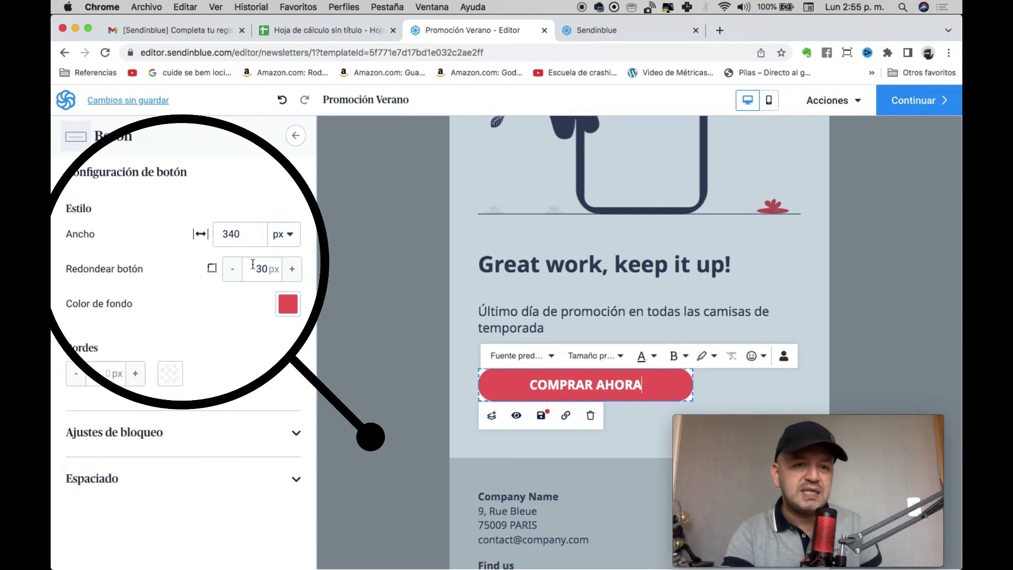
# Change the button background from red to blue (6395FF).
pyautogui.click(289, 310)
pyautogui.click(357, 303)
pyautogui.moveTo(374, 306); pyautogui.dragTo(405, 303)
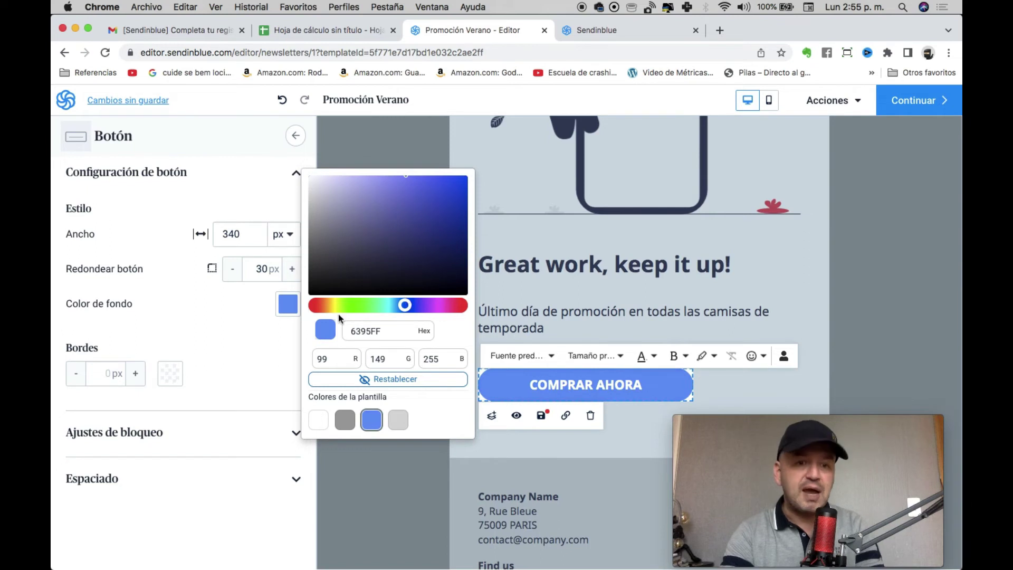
pyautogui.click(215, 389)
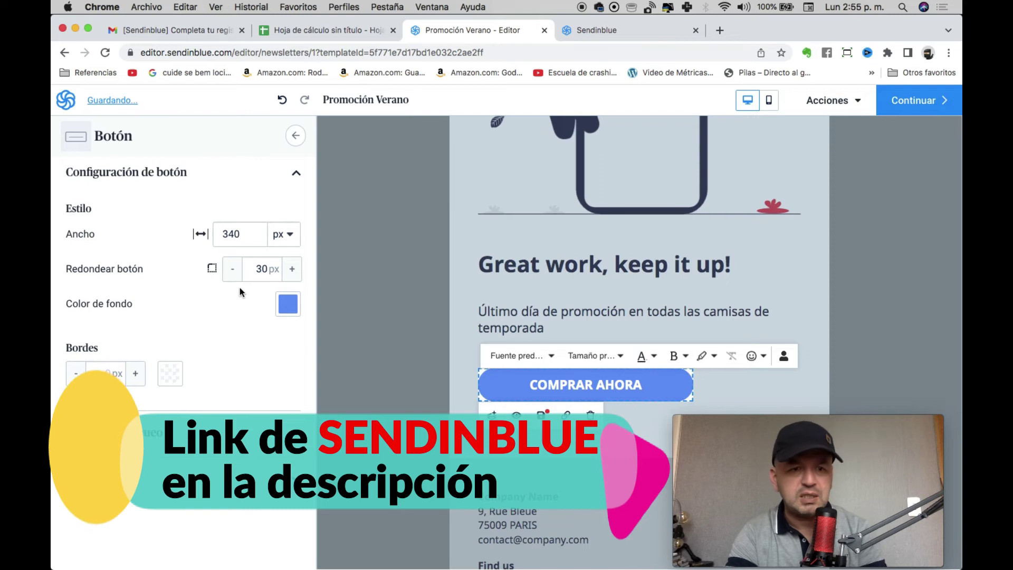
# Expand the Configuración de botón, Ajustes de bloqueo and Espaciado sections of the Botón panel.
pyautogui.click(297, 174)
pyautogui.click(291, 231)
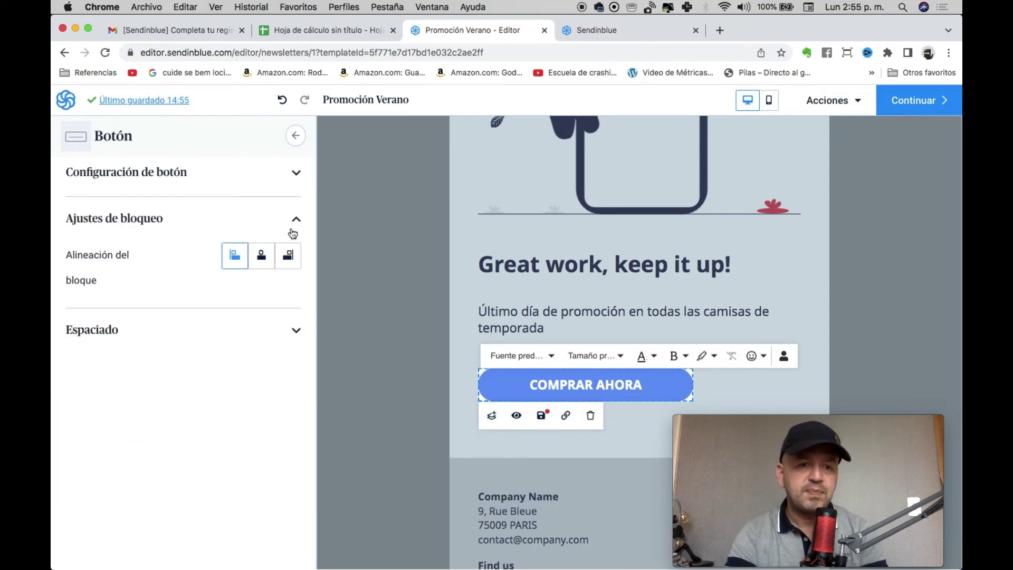
pyautogui.click(293, 233)
pyautogui.click(296, 264)
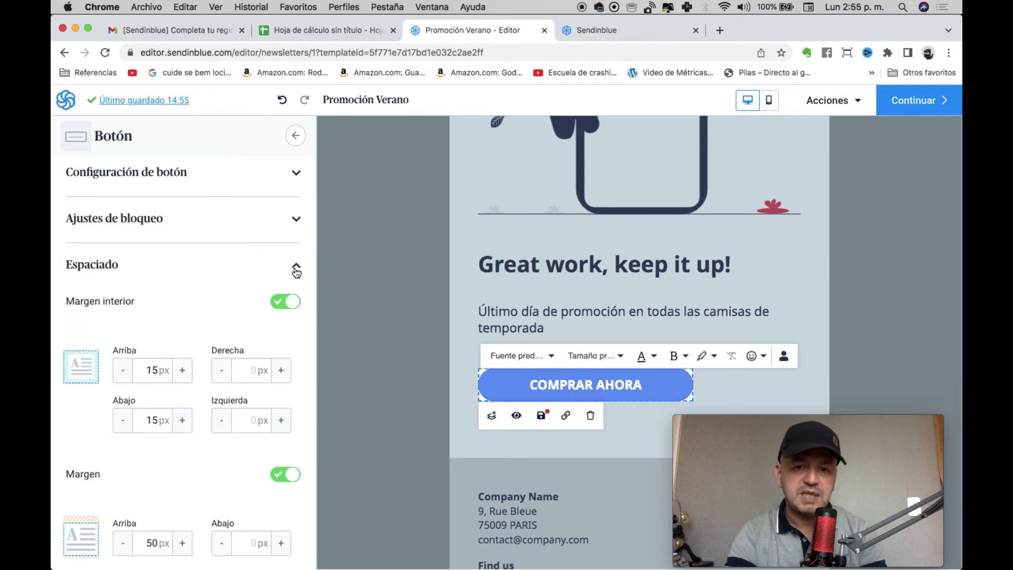
pyautogui.click(296, 270)
pyautogui.click(297, 270)
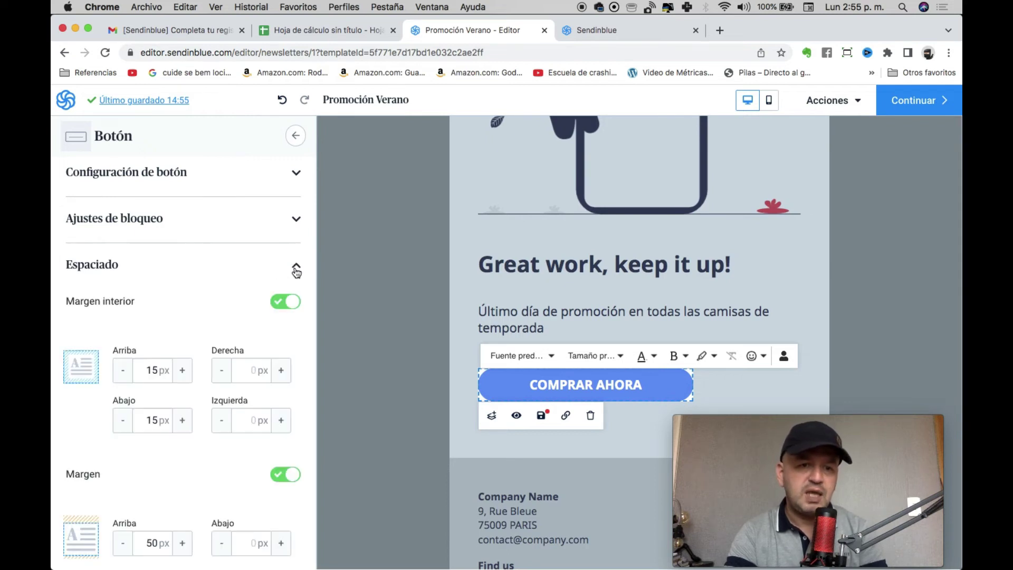
pyautogui.click(294, 224)
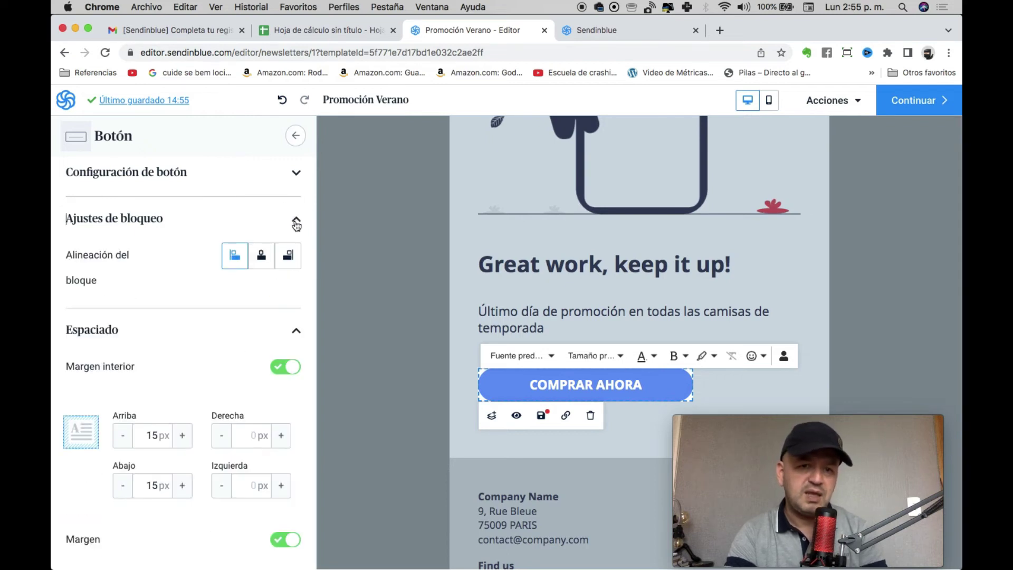
pyautogui.click(296, 174)
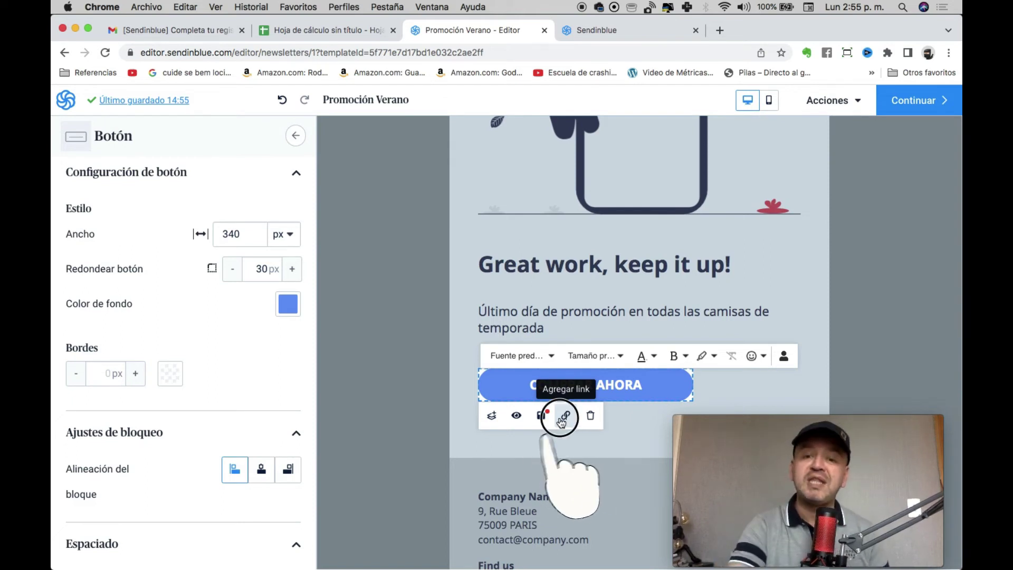
# Link the COMPRAR AHORA button to the suggested Instagram profile URL.
pyautogui.click(563, 417)
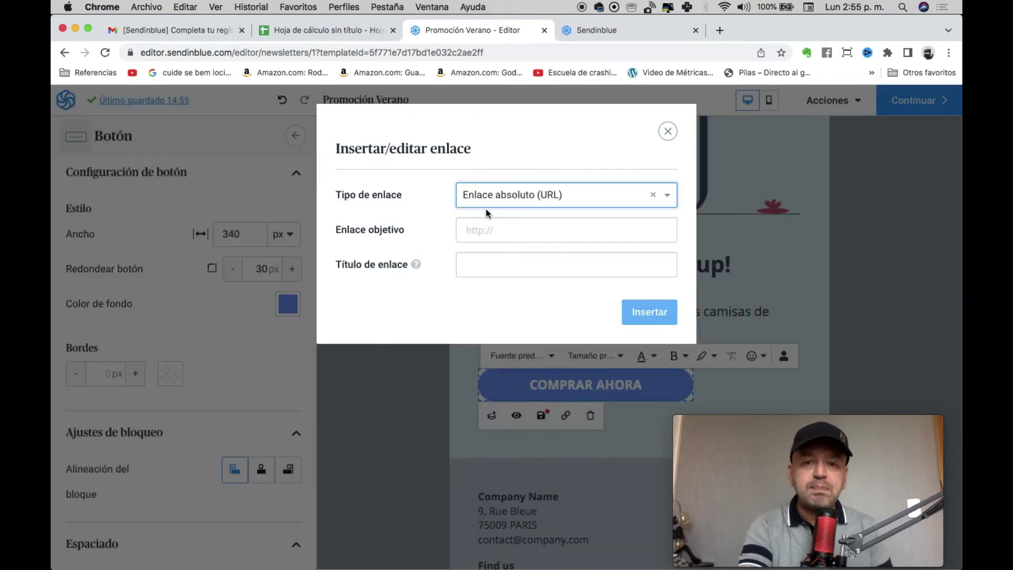
pyautogui.click(486, 230)
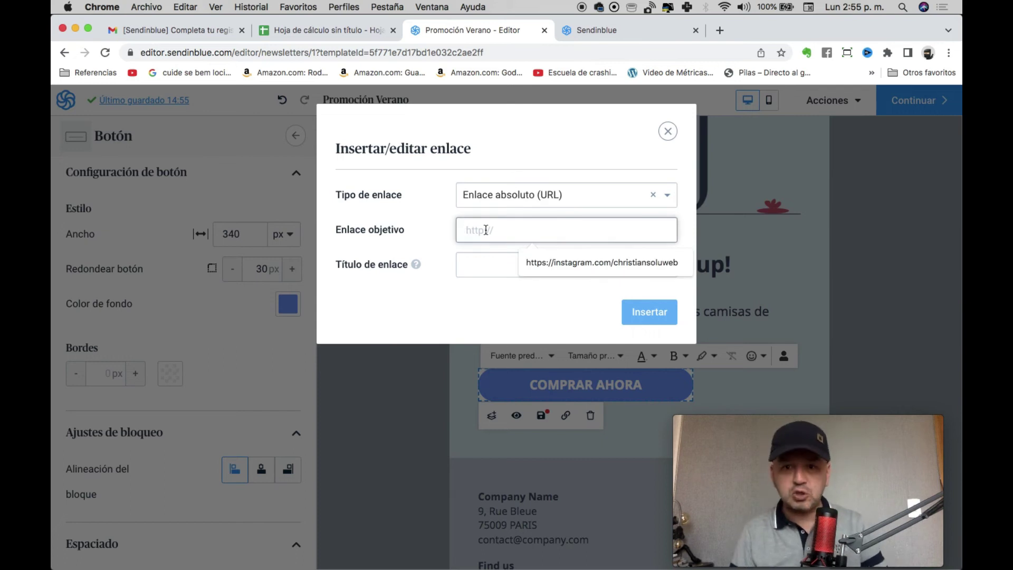
pyautogui.press('Down')
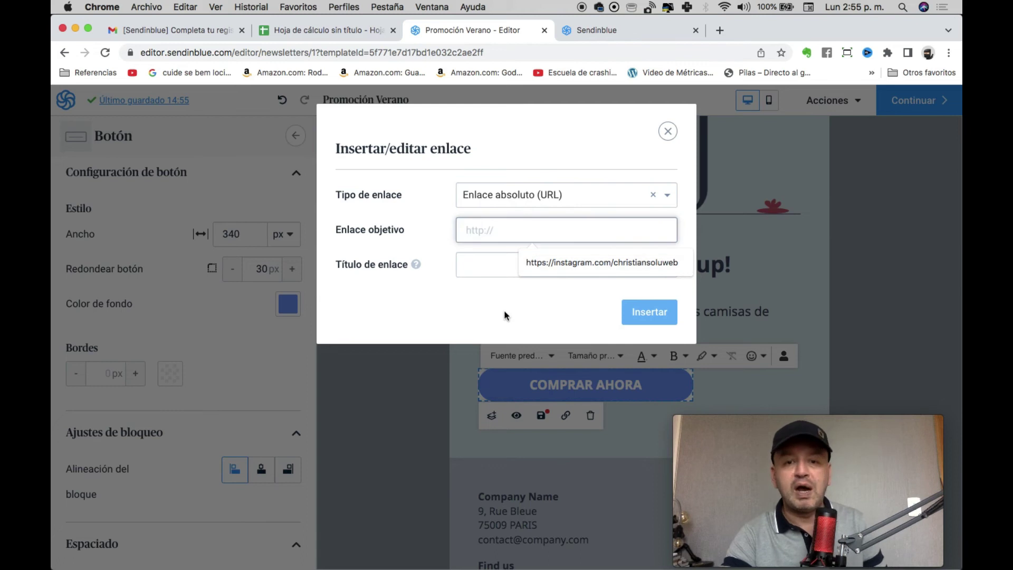
pyautogui.click(599, 263)
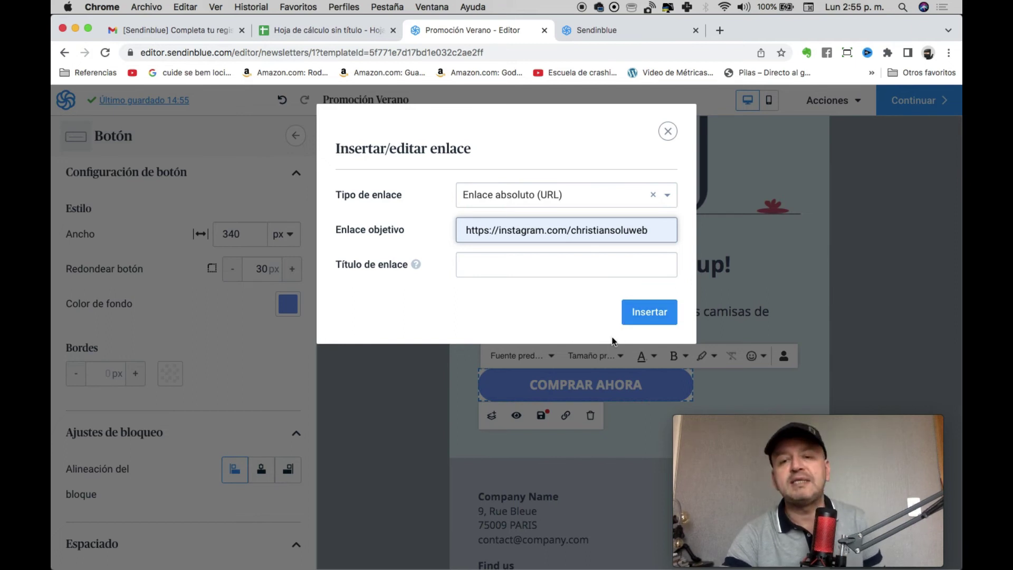
pyautogui.click(635, 323)
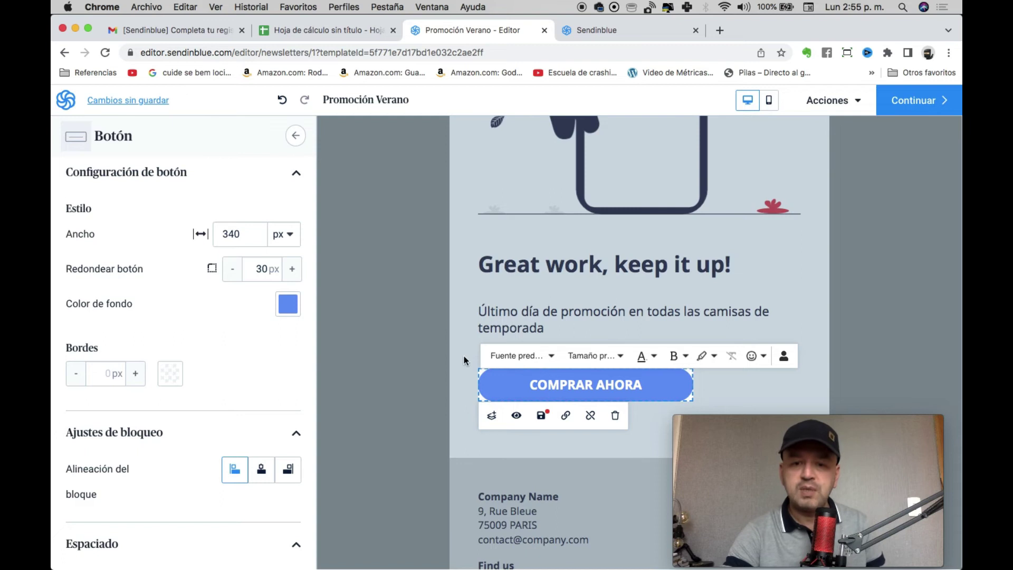
# Delete the footer block holding the company name and address, confirming with Eliminar.
pyautogui.click(449, 348)
pyautogui.click(522, 528)
pyautogui.scroll(-2, 533, 475)
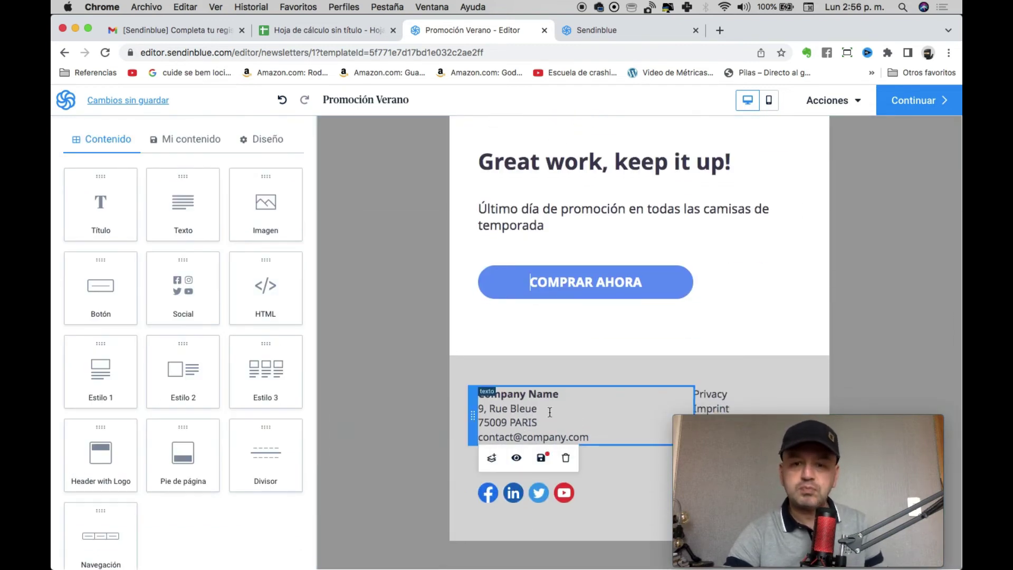
pyautogui.click(596, 449)
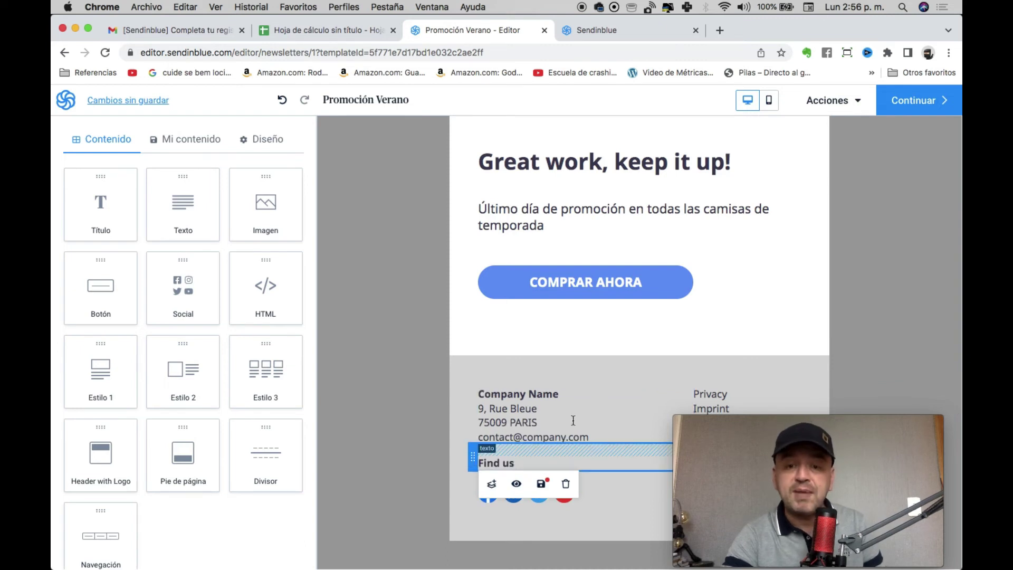
pyautogui.click(576, 398)
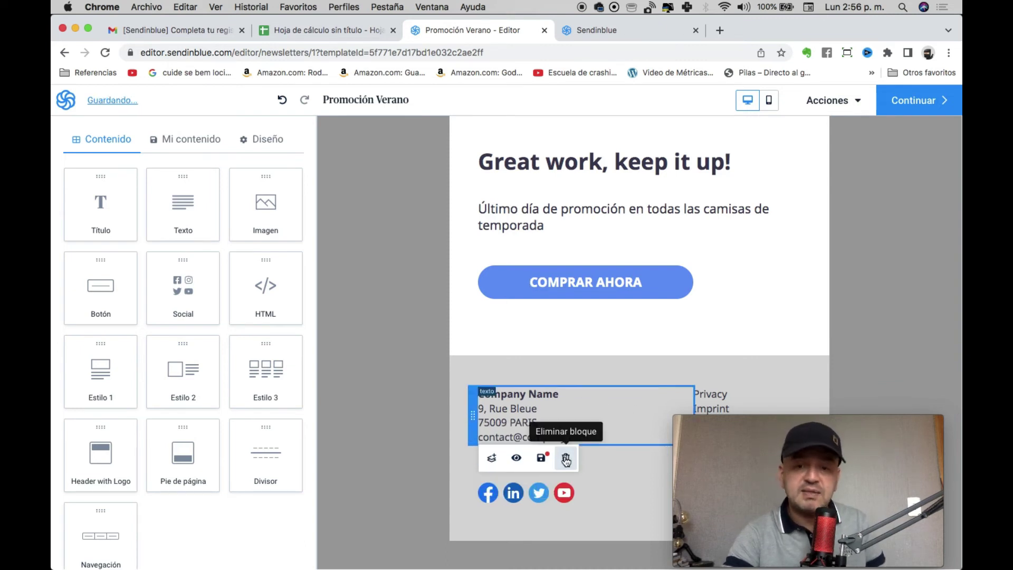
pyautogui.click(566, 459)
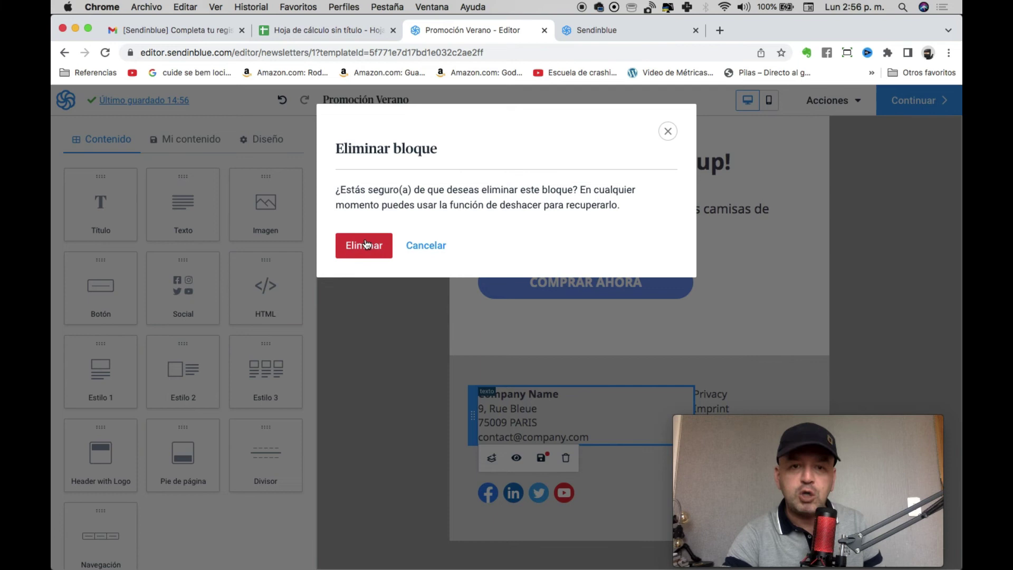
pyautogui.click(365, 244)
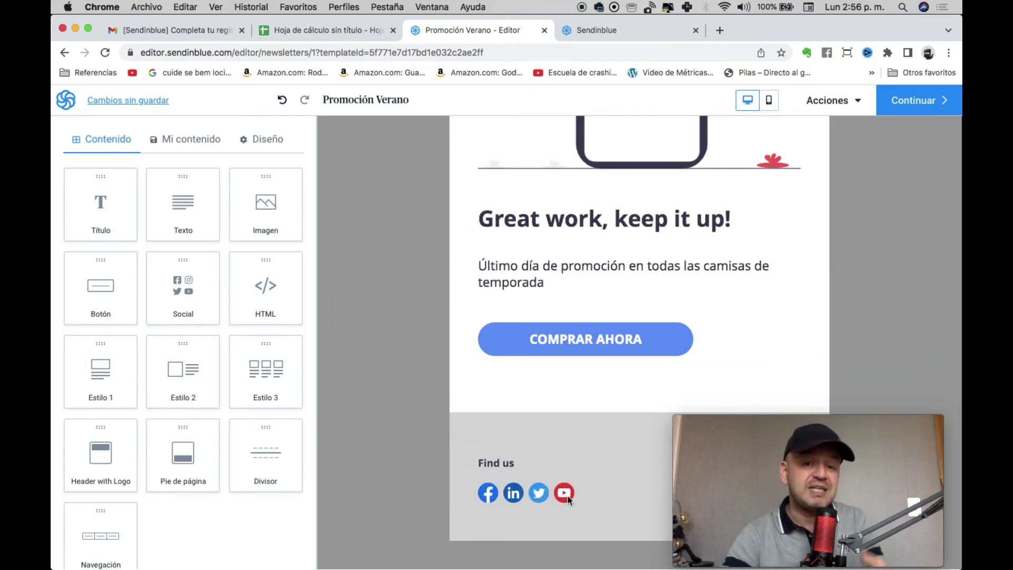
# Link the footer Facebook icon to its profile URL.
pyautogui.click(568, 499)
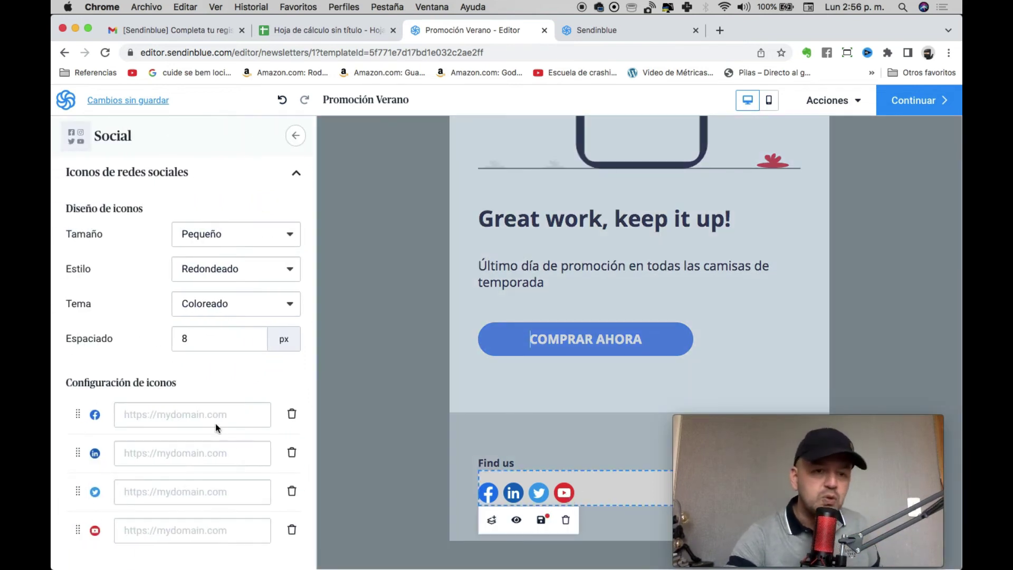
pyautogui.click(174, 418)
pyautogui.write('https://facebook.com')
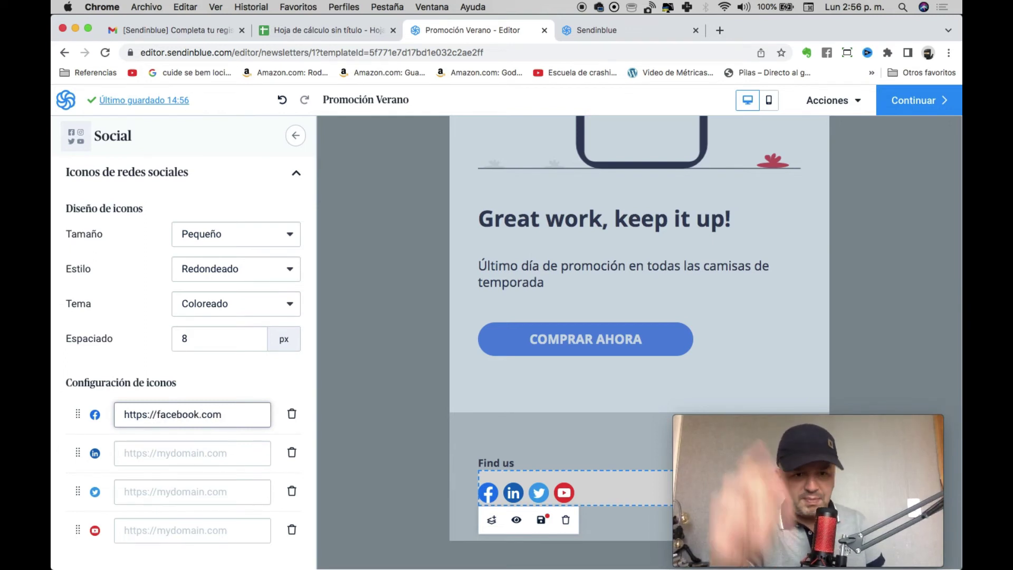
pyautogui.write('/christiancreado')
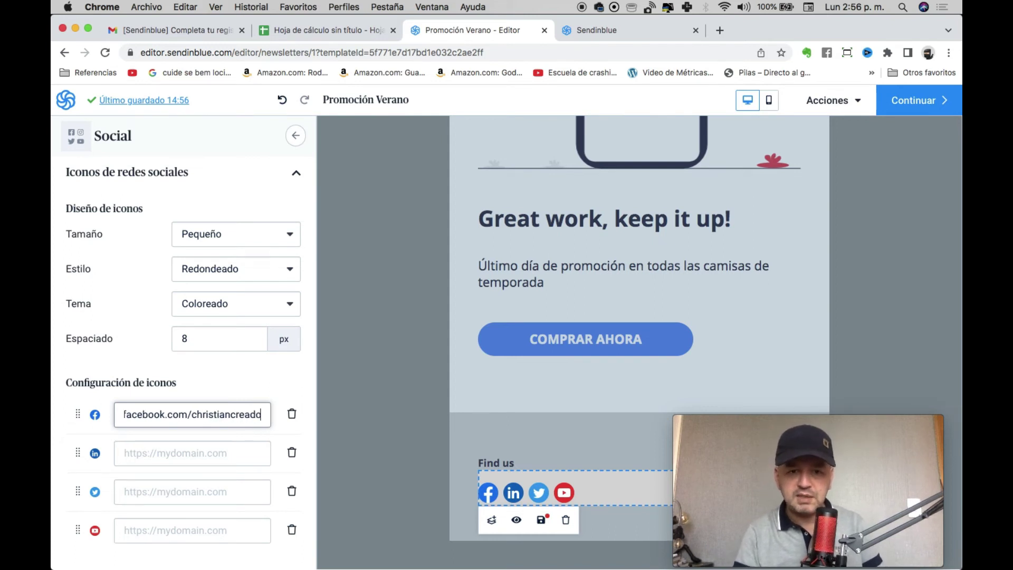
pyautogui.write('r')
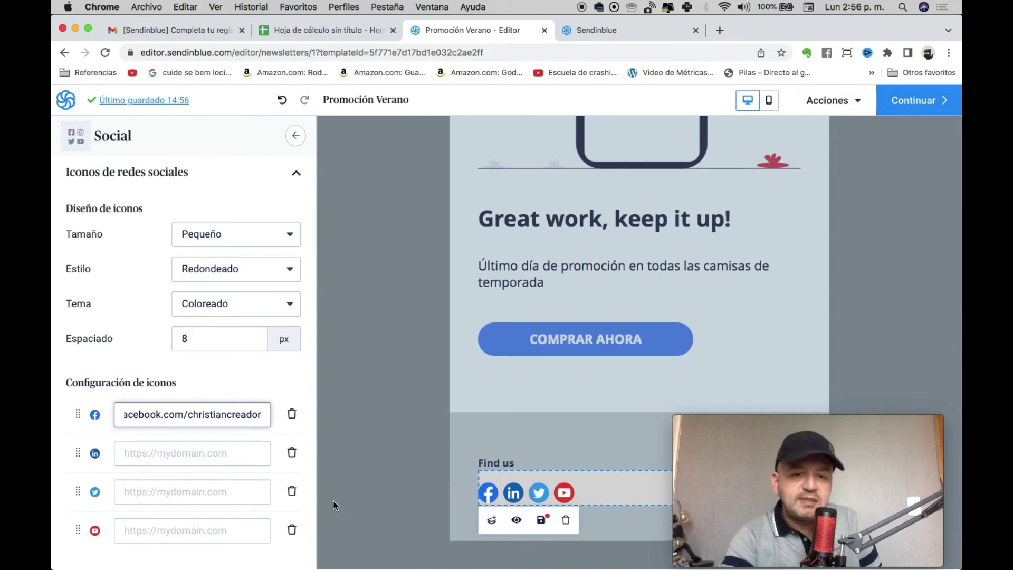
# Remove the LinkedIn icon and start entering the Twitter URL beginning 'http'.
pyautogui.click(292, 455)
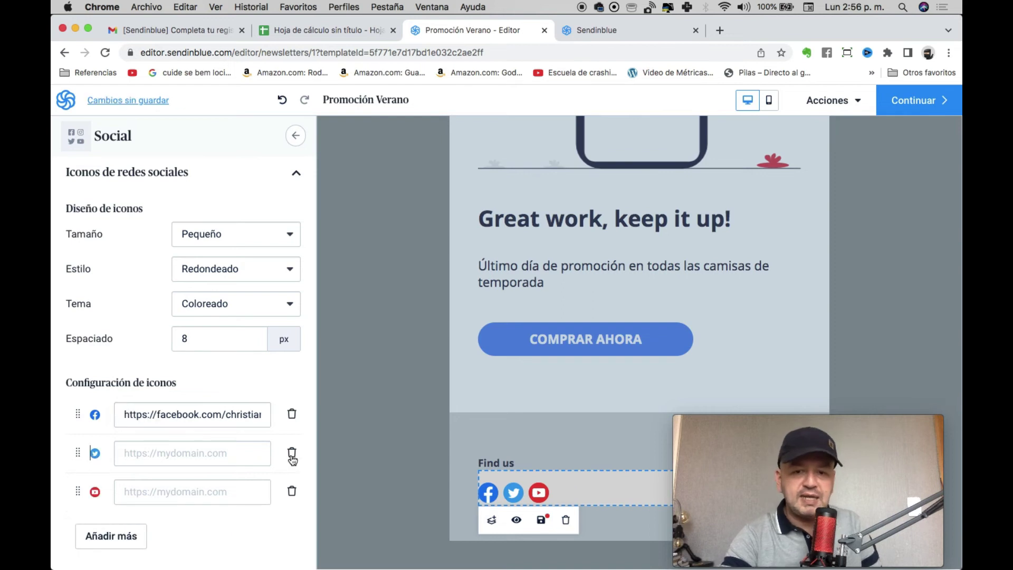
pyautogui.click(180, 456)
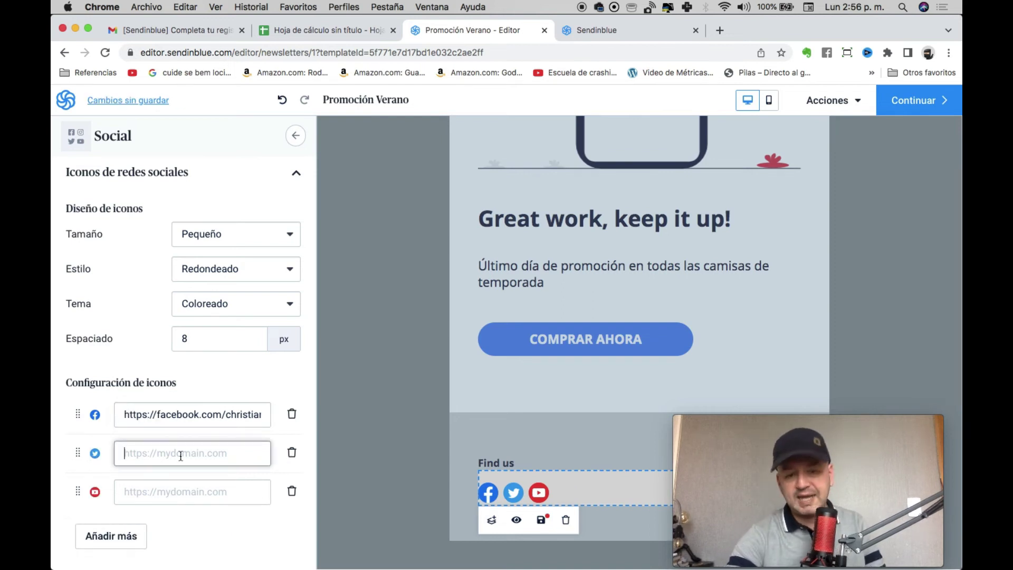
pyautogui.write('https://tw')
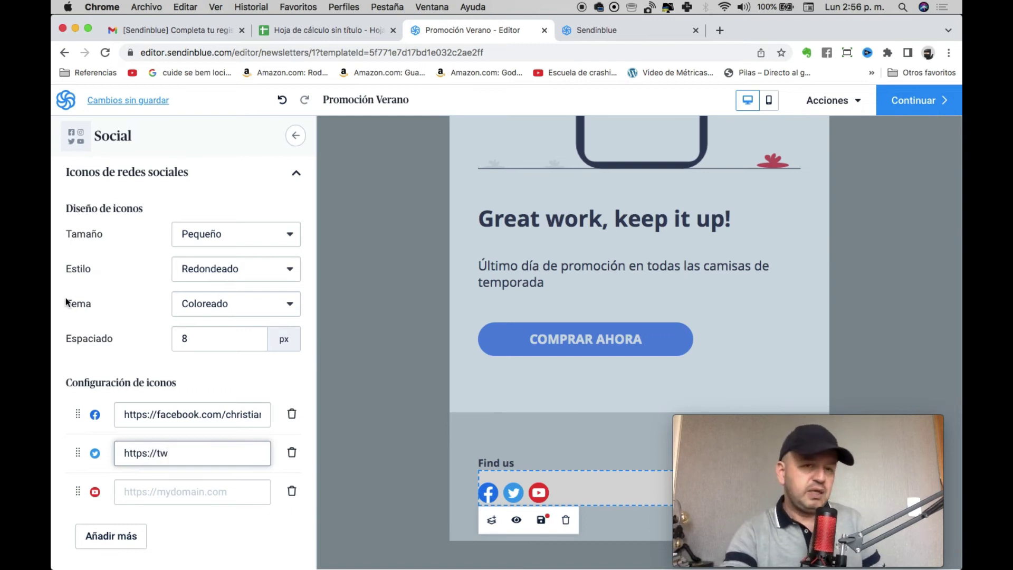
pyautogui.scroll(6, 602, 291)
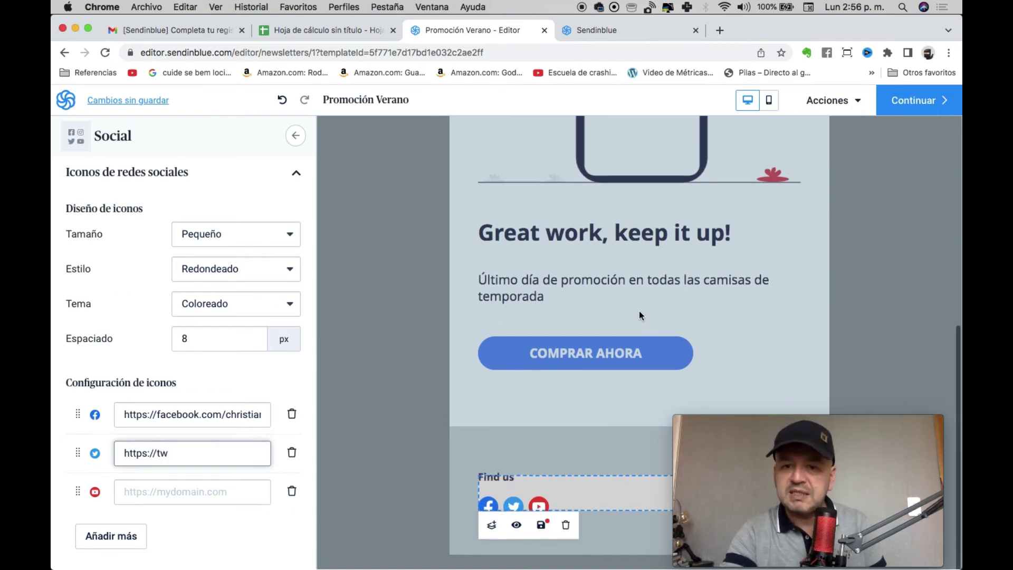
pyautogui.scroll(-5, 611, 312)
# Replace the 'Great work, keep it up!' heading with 'NO TE LO PIERDES'.
pyautogui.click(611, 310)
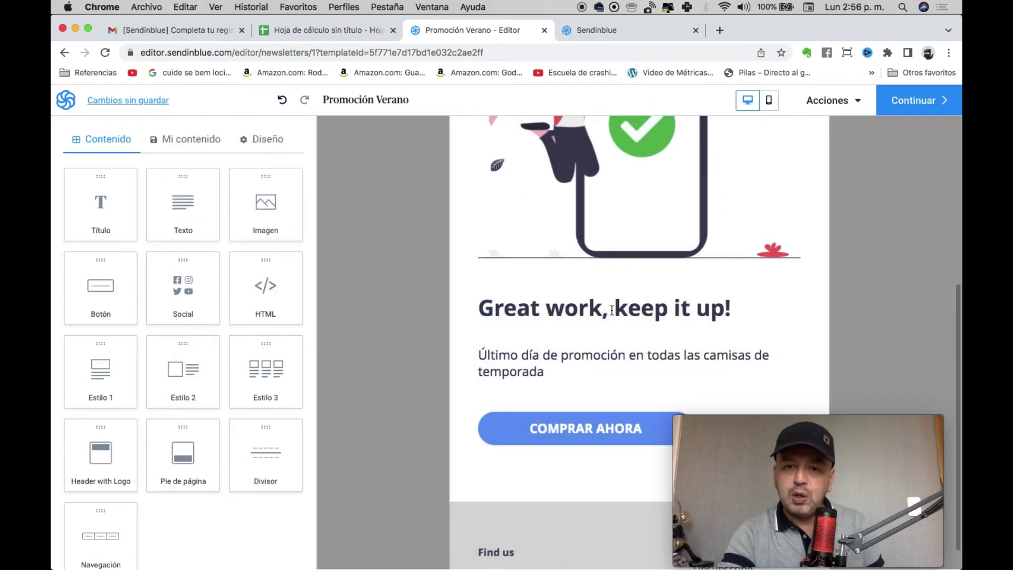
pyautogui.tripleClick(612, 310)
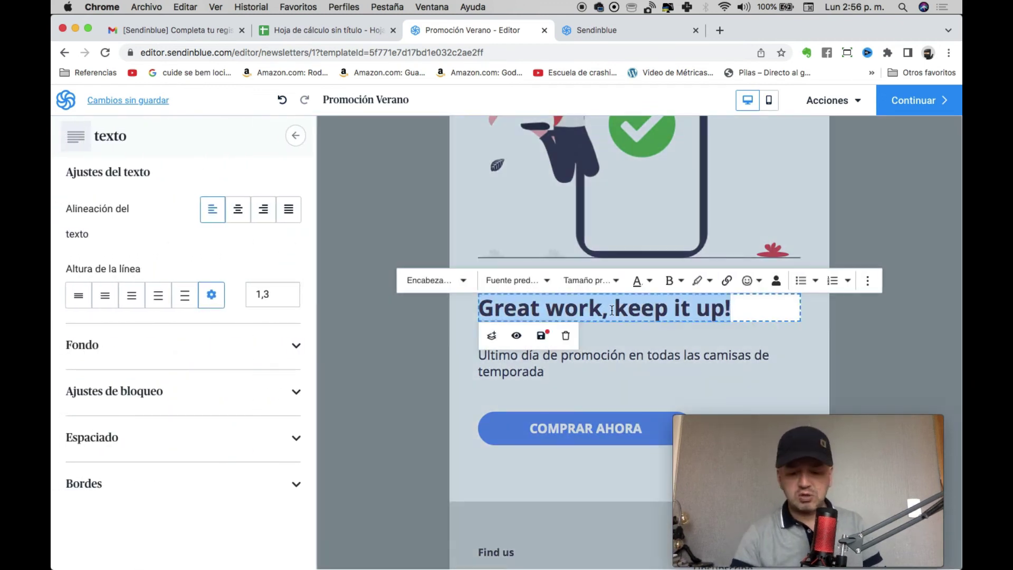
pyautogui.write('NO TE LO PIERD')
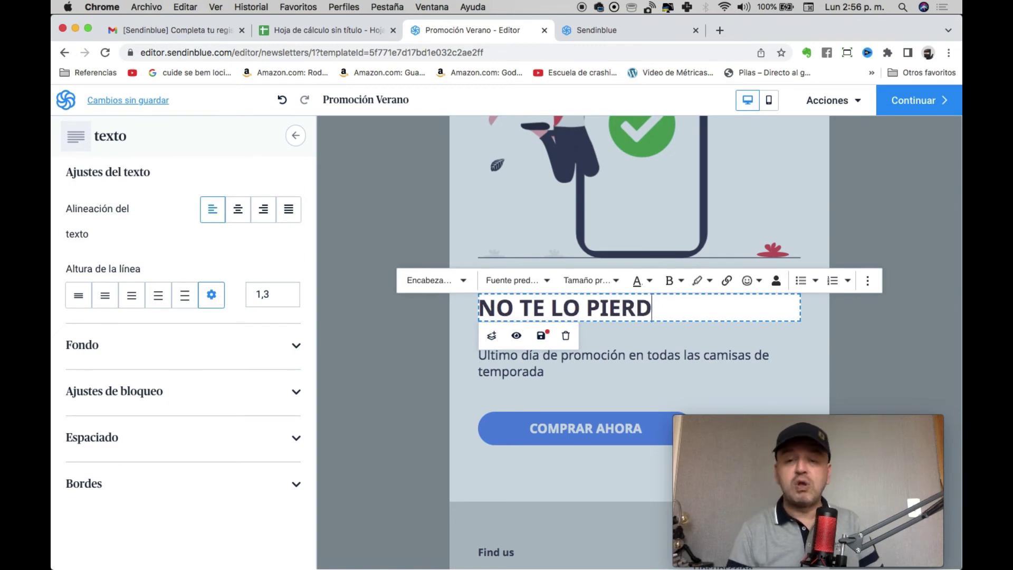
pyautogui.write('ES!')
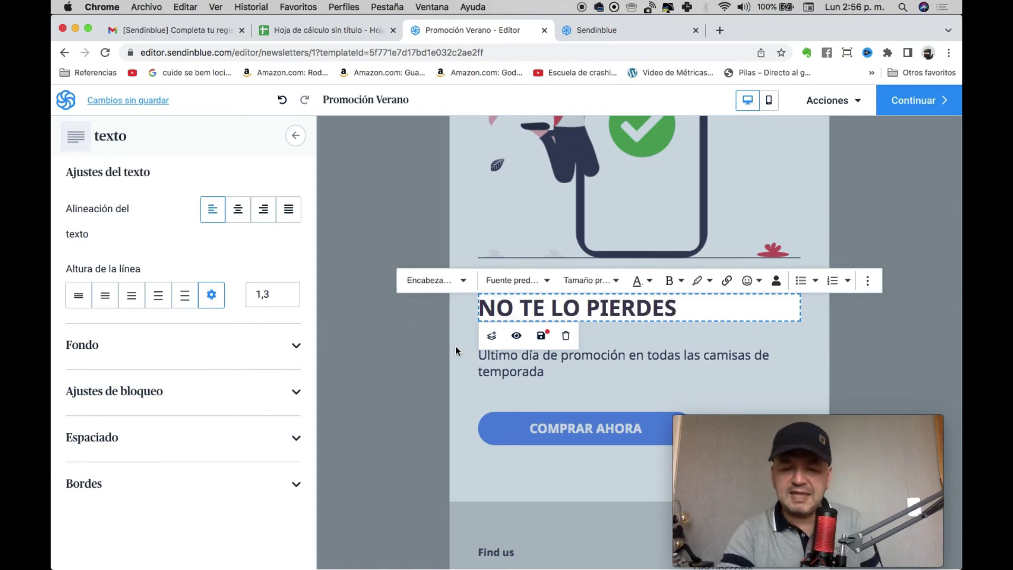
pyautogui.click(409, 281)
pyautogui.click(377, 207)
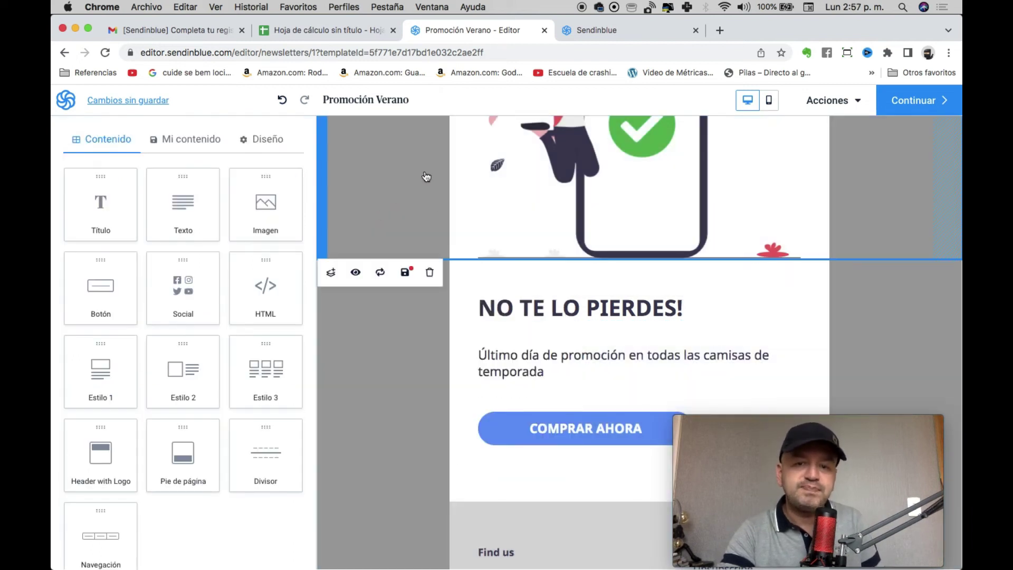
# Inspect the phone illustration and theSpace logo image settings without changing them.
pyautogui.scroll(5, 378, 271)
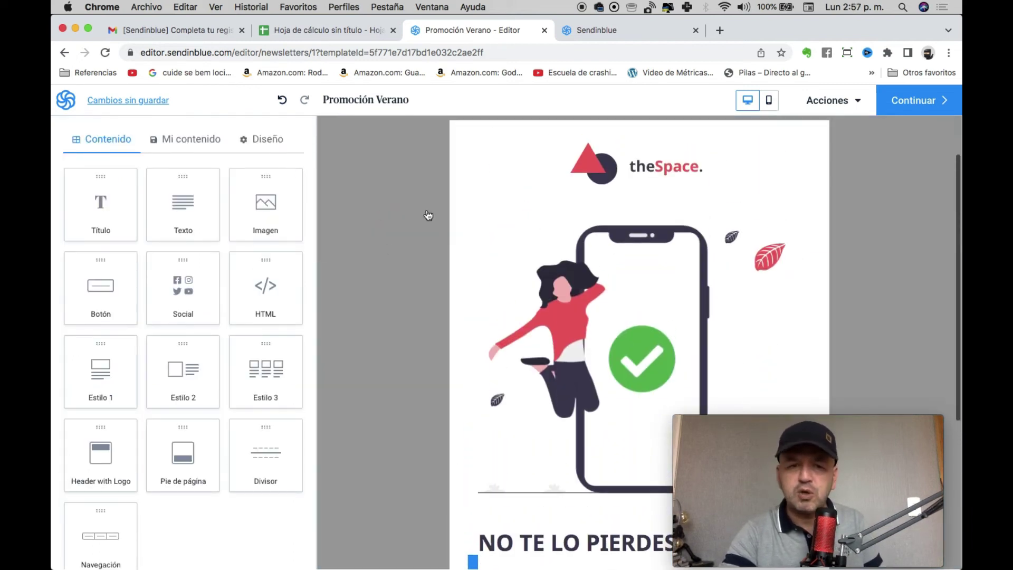
pyautogui.click(636, 310)
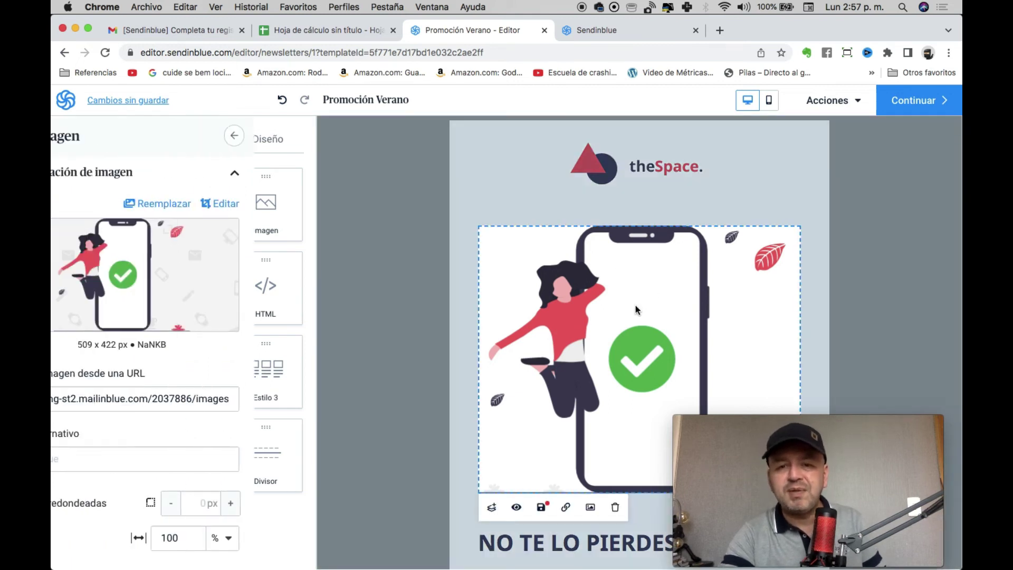
pyautogui.moveTo(163, 289)
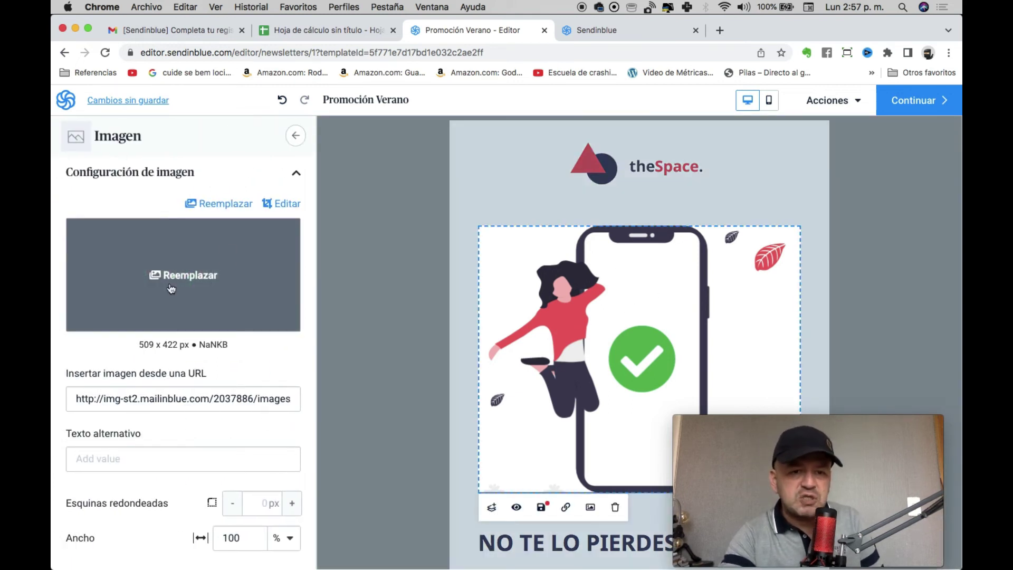
pyautogui.click(291, 137)
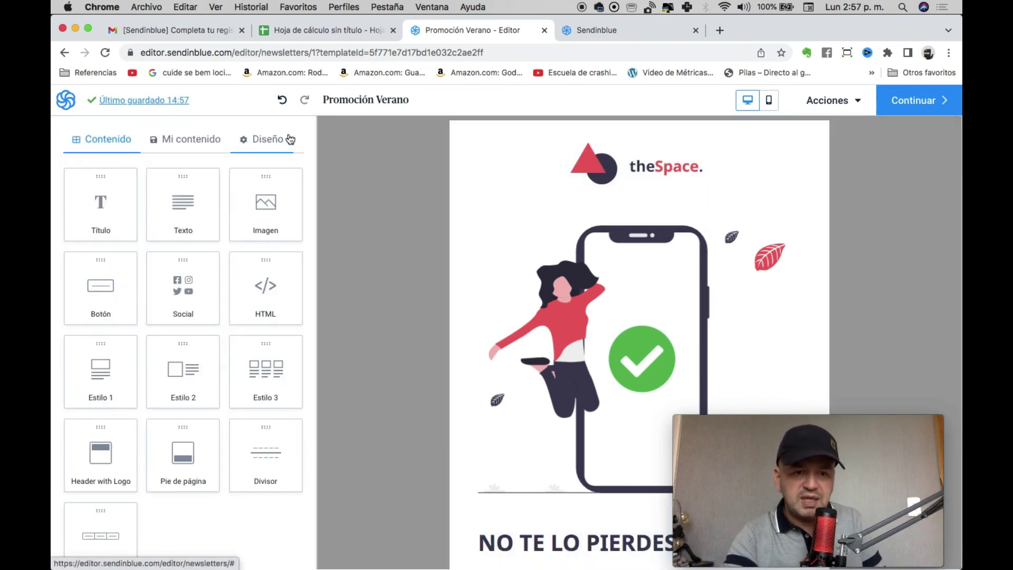
pyautogui.click(616, 175)
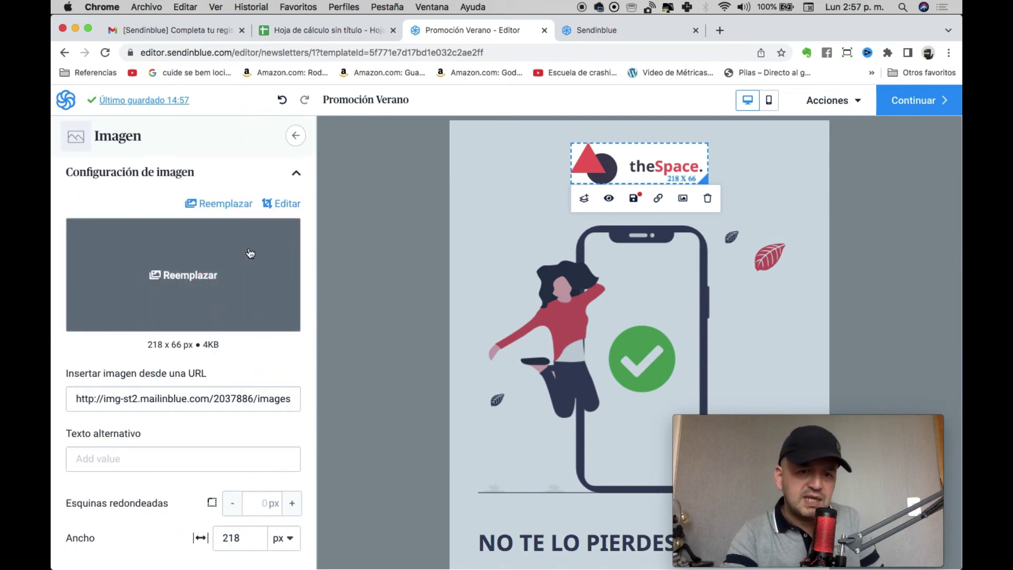
pyautogui.click(363, 236)
pyautogui.scroll(-6, 446, 366)
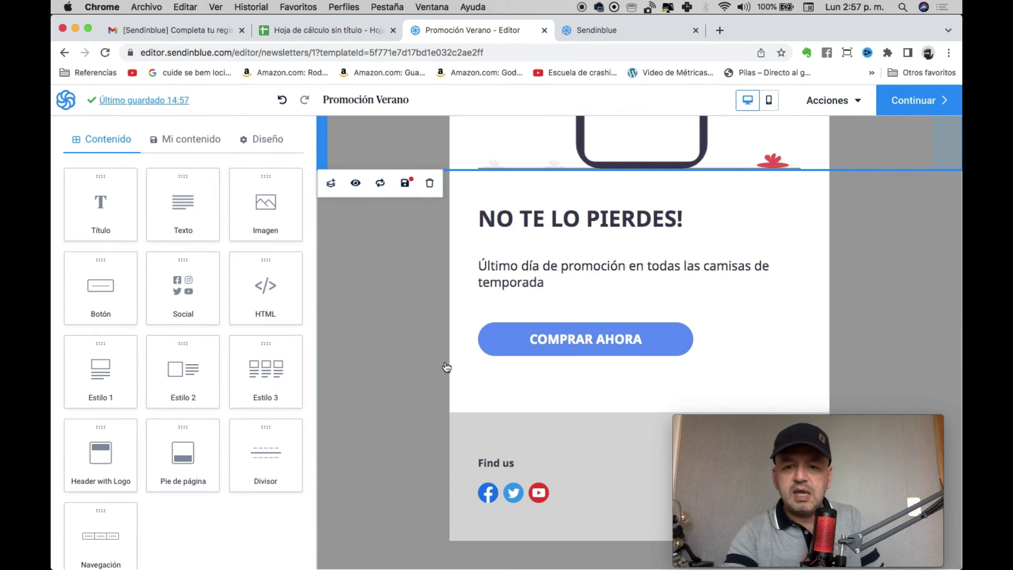
pyautogui.scroll(8, 447, 368)
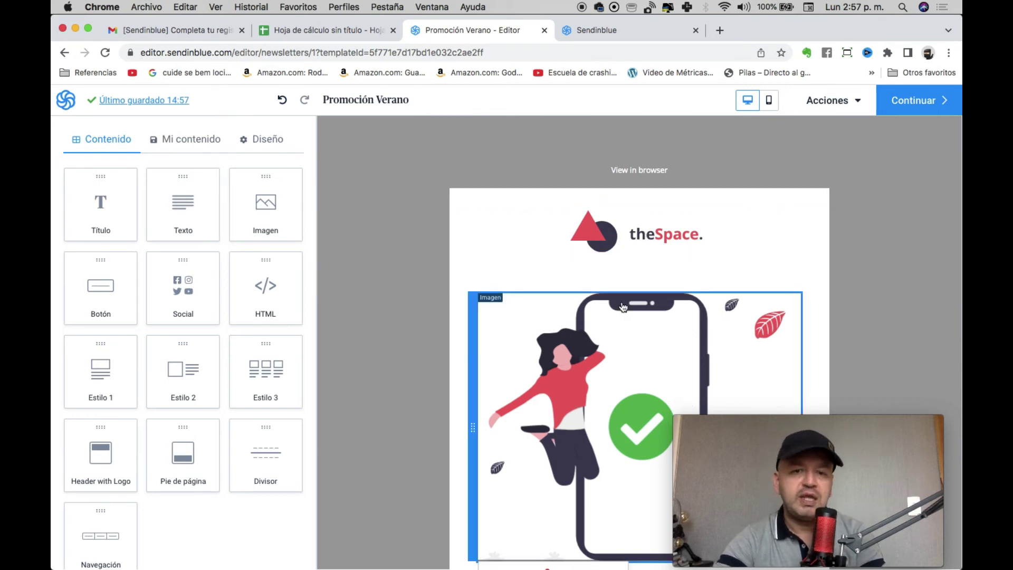
# Insert a Texto block above the phone illustration with placeholder text starting 'HJD ASJ'.
pyautogui.moveTo(177, 211); pyautogui.dragTo(543, 302)
pyautogui.click(541, 330)
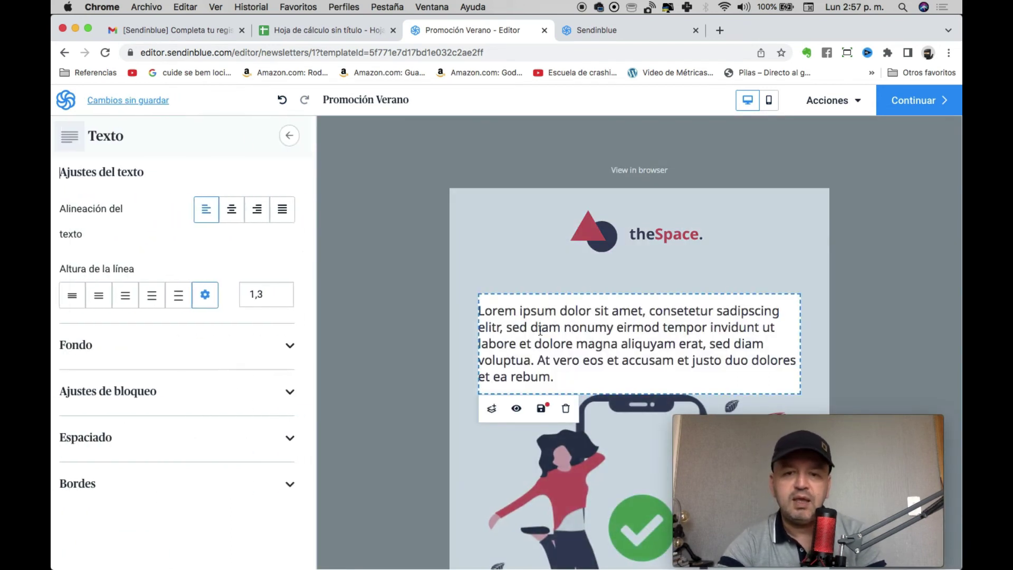
pyautogui.press('super+a')
pyautogui.write('HJD ASJ DH')
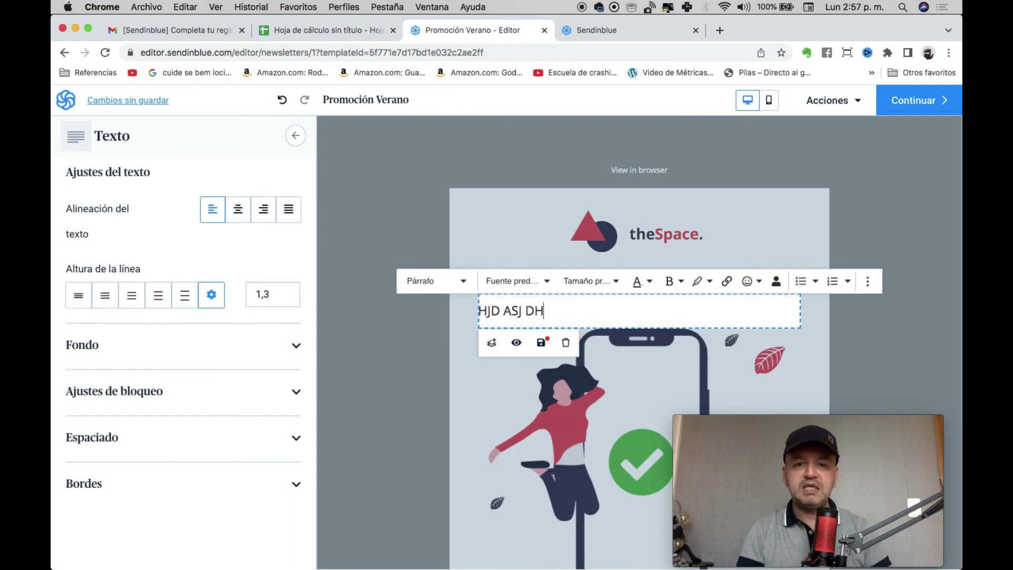
pyautogui.write('JKASDHASJKDNAJS DNAJKSDN ASJKDNAS JKDNAJSDNAJSK DNAJKSN DJAS NDASJKNDJKASDNADSN')
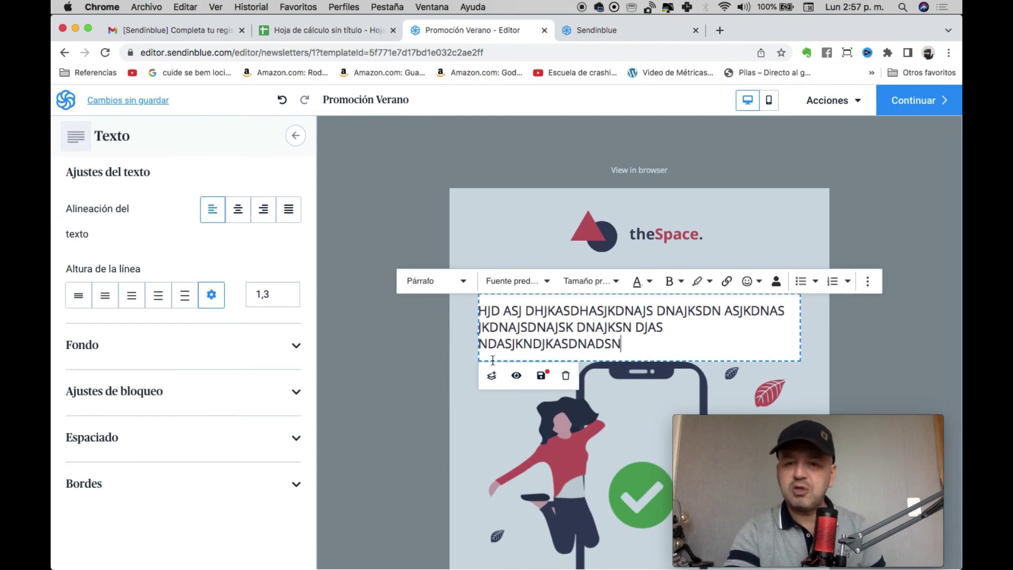
pyautogui.click(392, 167)
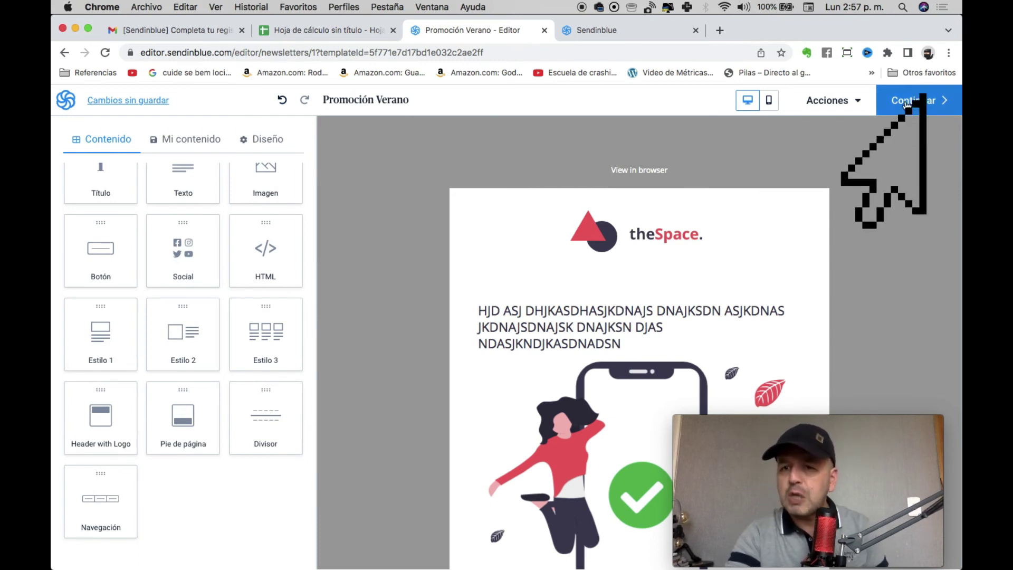
# Save the design with Continuar and review the Promoción Verano campaign summary.
pyautogui.click(917, 100)
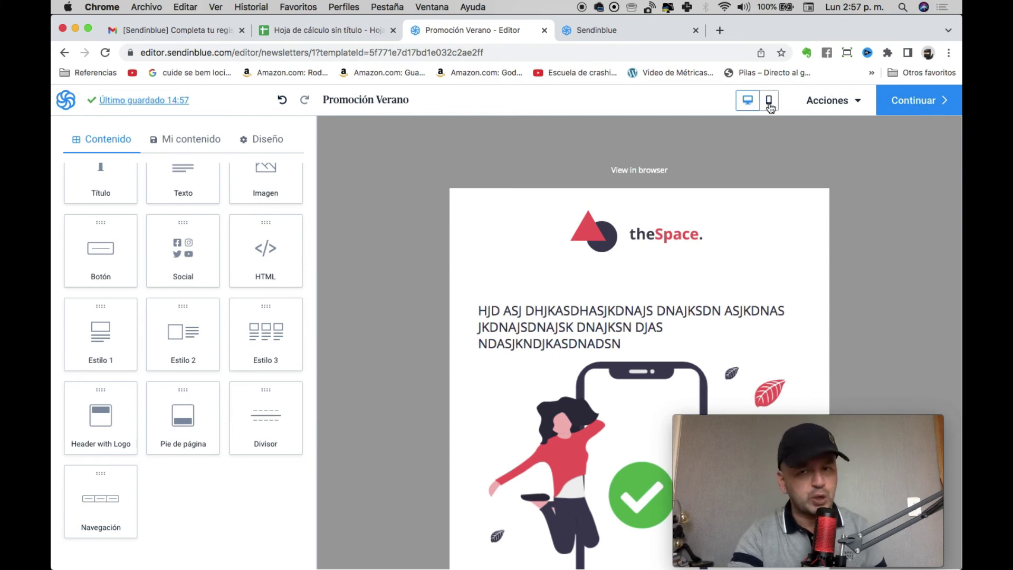
pyautogui.click(924, 99)
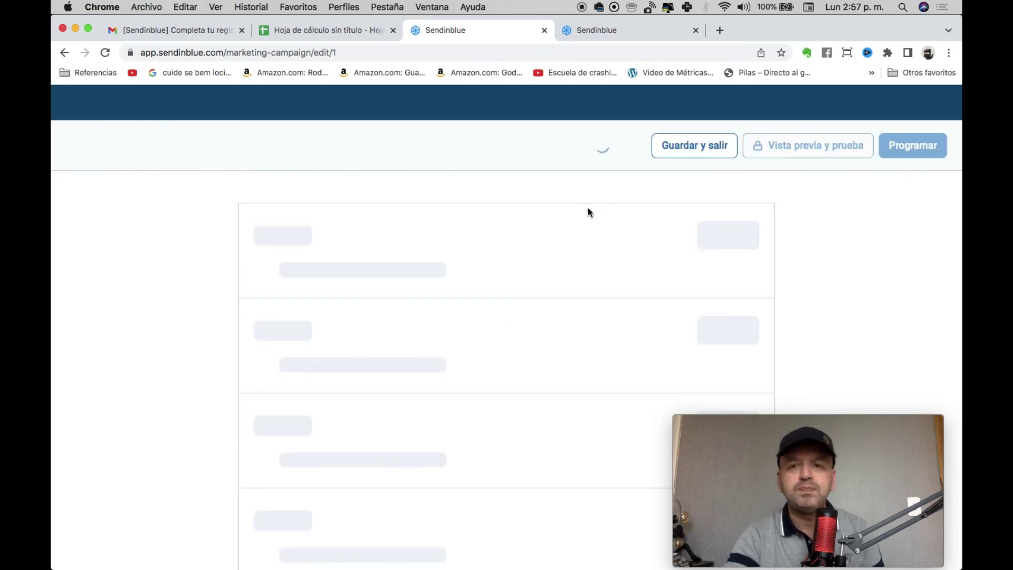
pyautogui.scroll(-2, 589, 210)
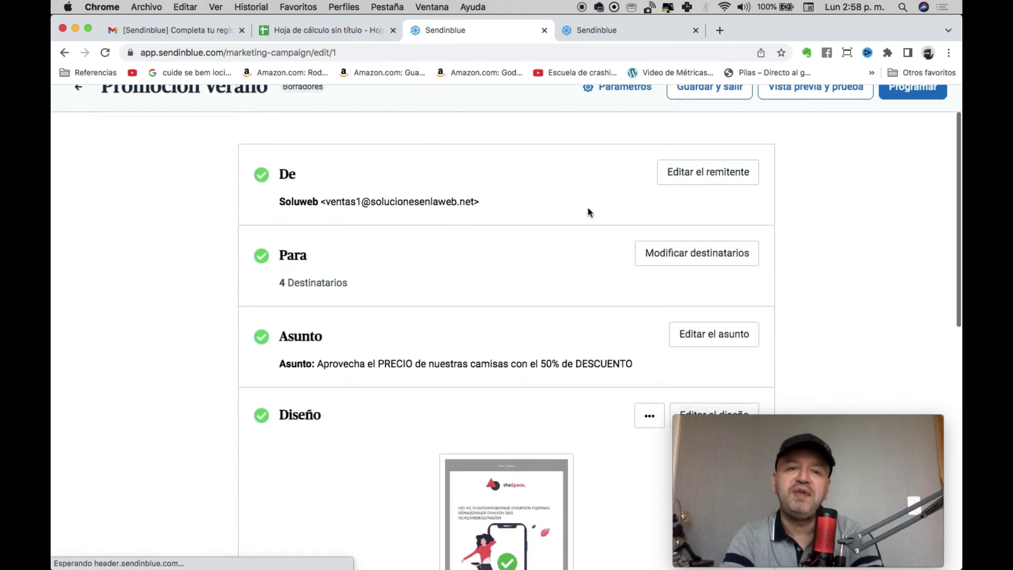
pyautogui.scroll(-1, 589, 211)
pyautogui.scroll(-3, 353, 237)
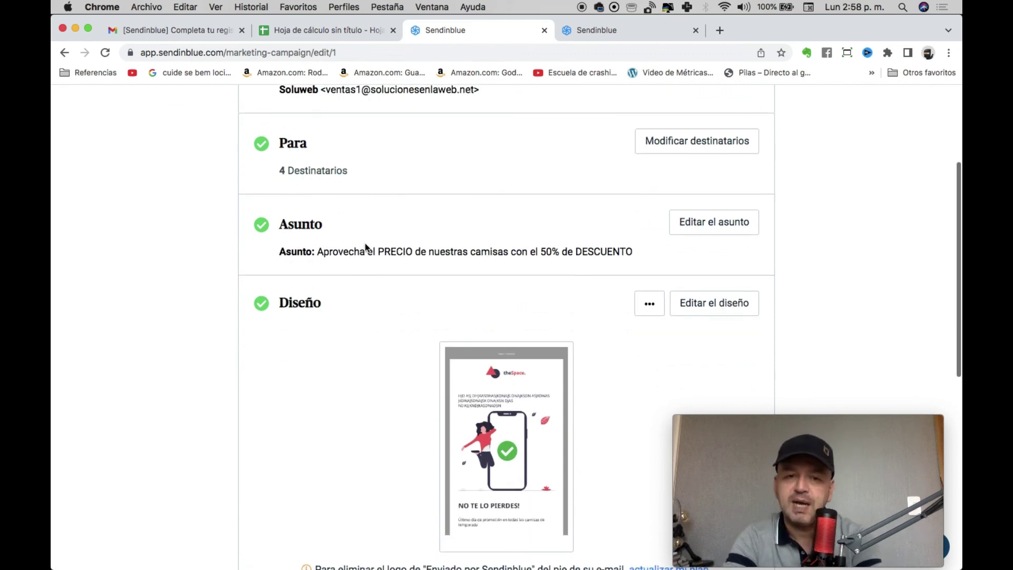
pyautogui.scroll(-8, 346, 335)
pyautogui.scroll(10, 406, 286)
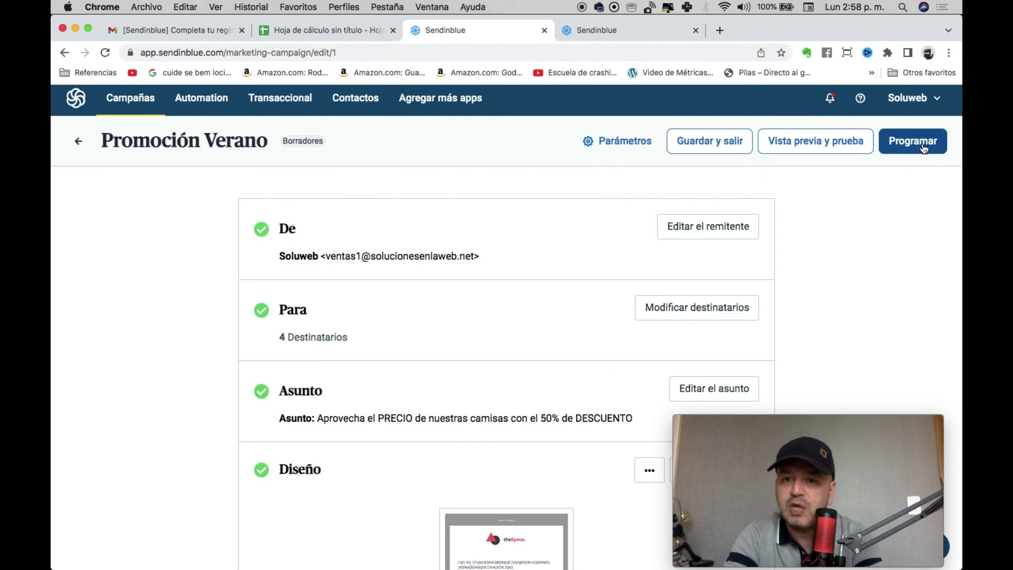
# Schedule Promoción Verano with the Enviar ahora option and send it immediately.
pyautogui.click(921, 143)
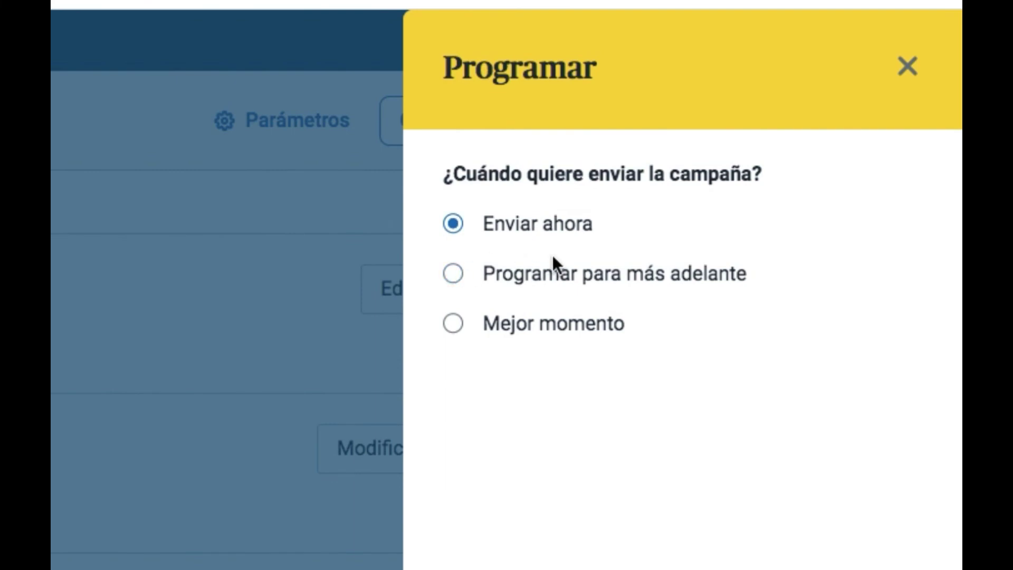
pyautogui.click(545, 321)
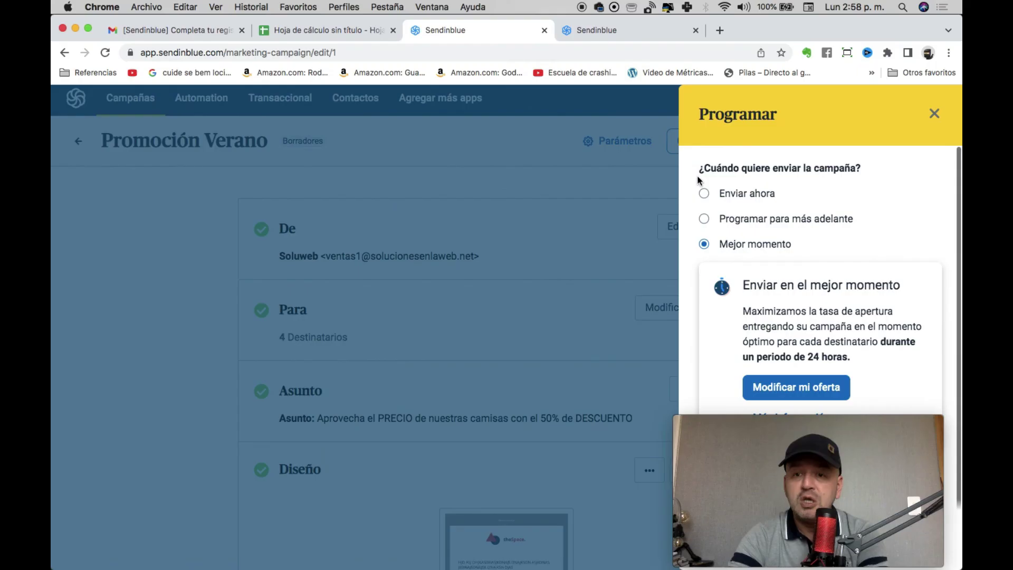
pyautogui.click(473, 229)
pyautogui.moveTo(803, 435); pyautogui.dragTo(422, 223)
pyautogui.click(898, 533)
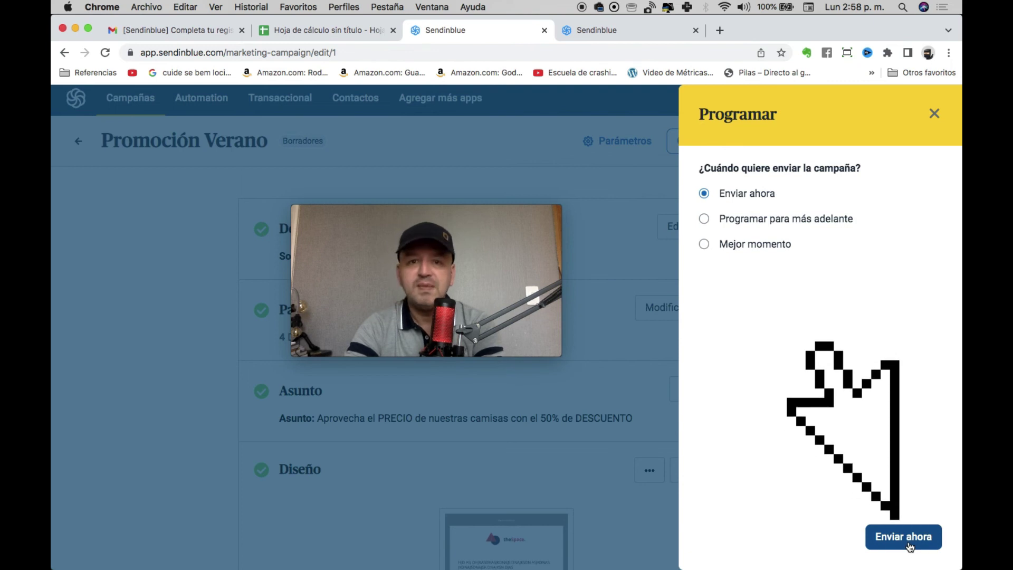
pyautogui.click(908, 543)
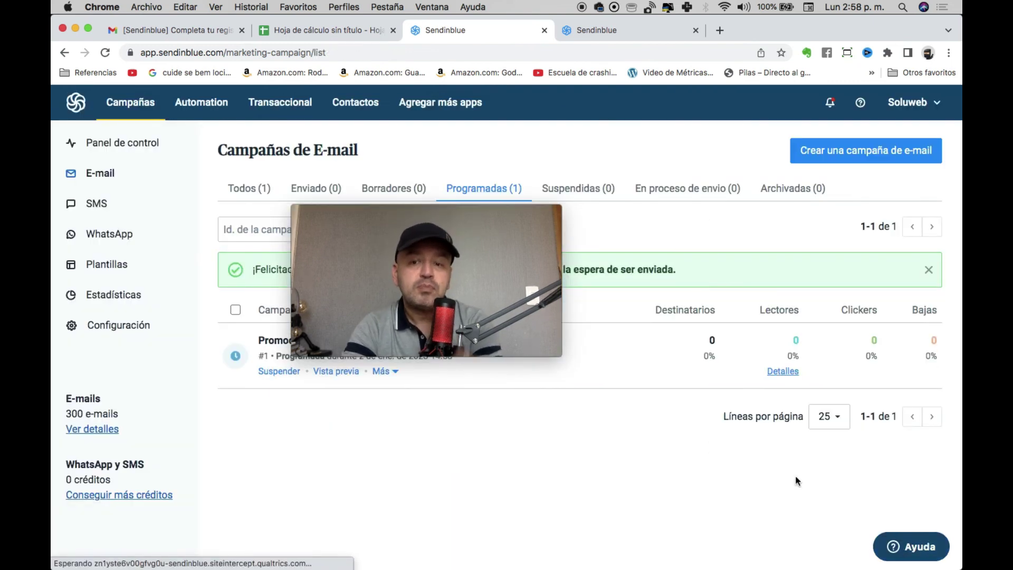
# Show the Lectores open-rate details for the scheduled Promoción Verano campaign.
pyautogui.moveTo(403, 213); pyautogui.dragTo(446, 407)
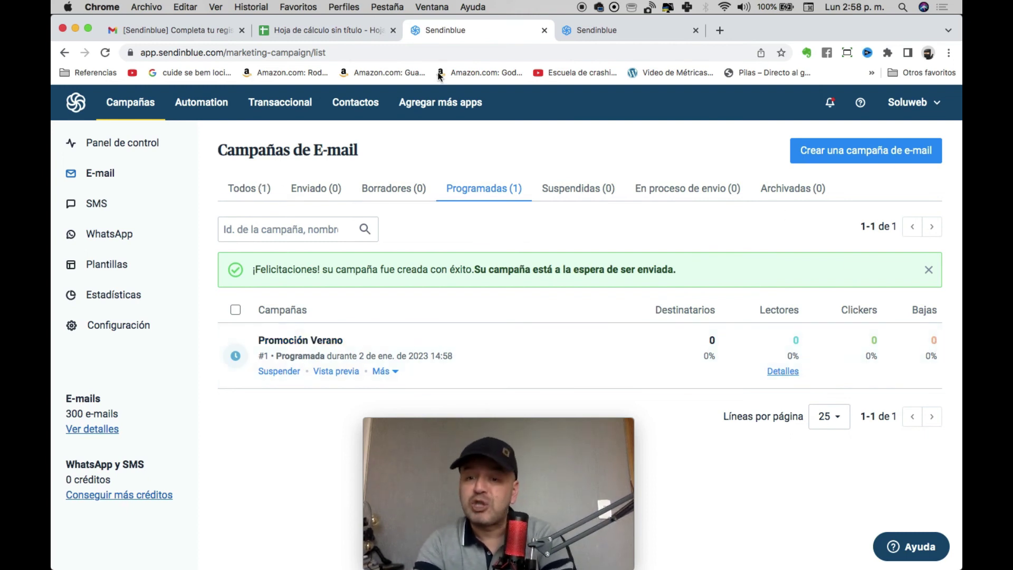
pyautogui.click(792, 371)
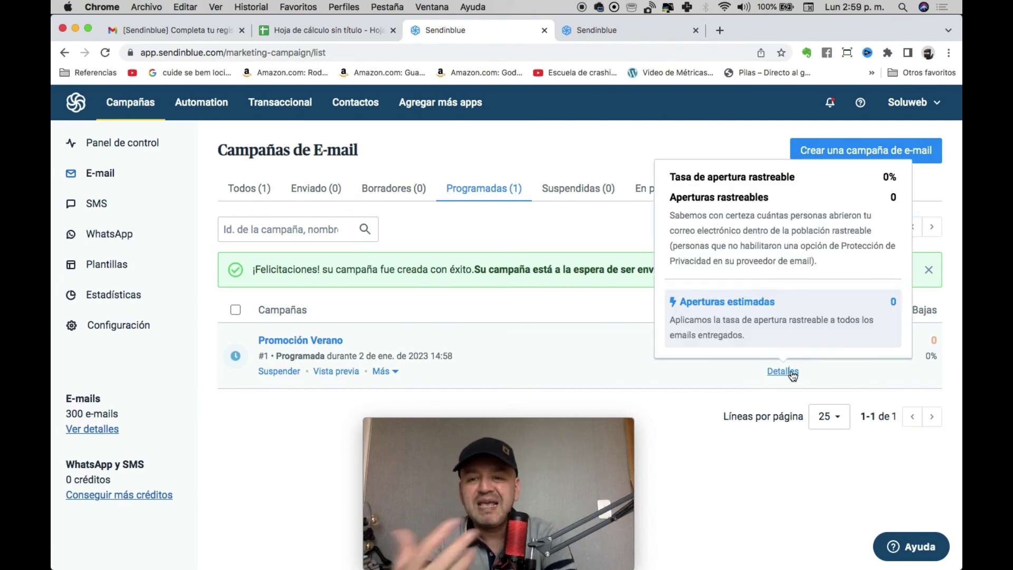